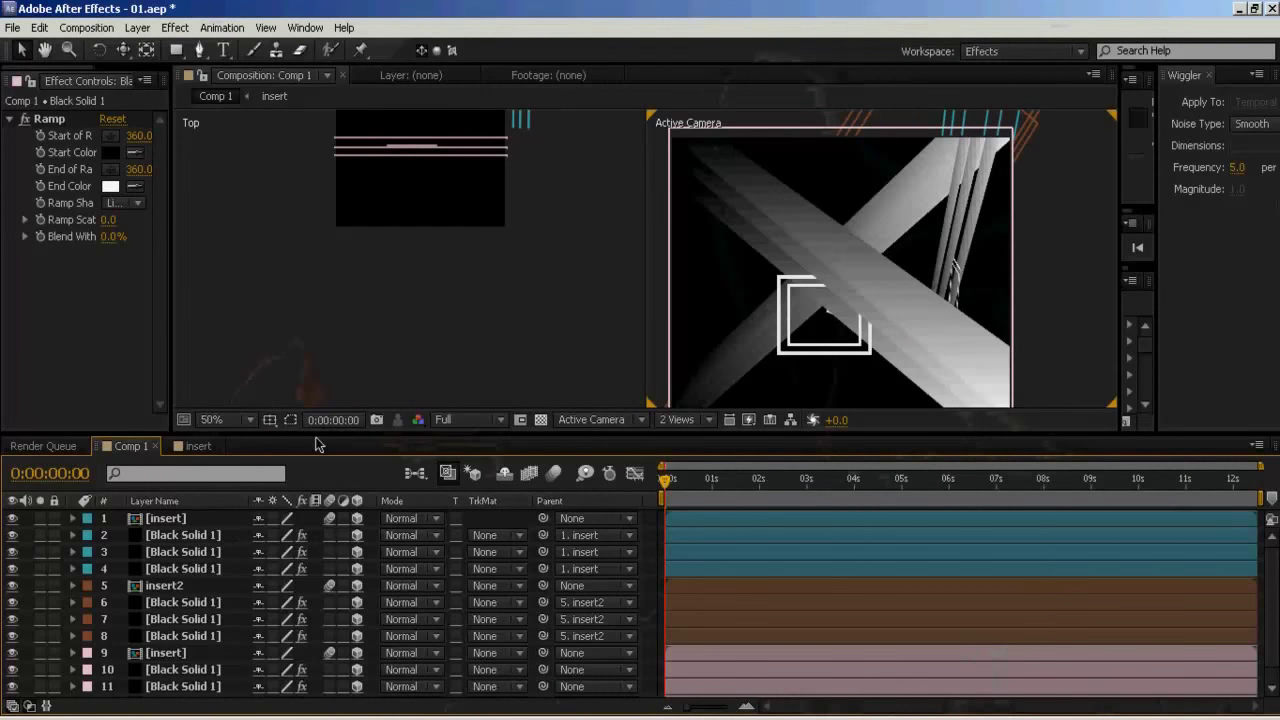
# Enlarge the timeline area to fit all the layers, and frame the full layer arrangement in the Top view
pyautogui.moveTo(315, 432); pyautogui.dragTo(315, 371)
pyautogui.scroll(-2, 705, 251)
pyautogui.press('h')
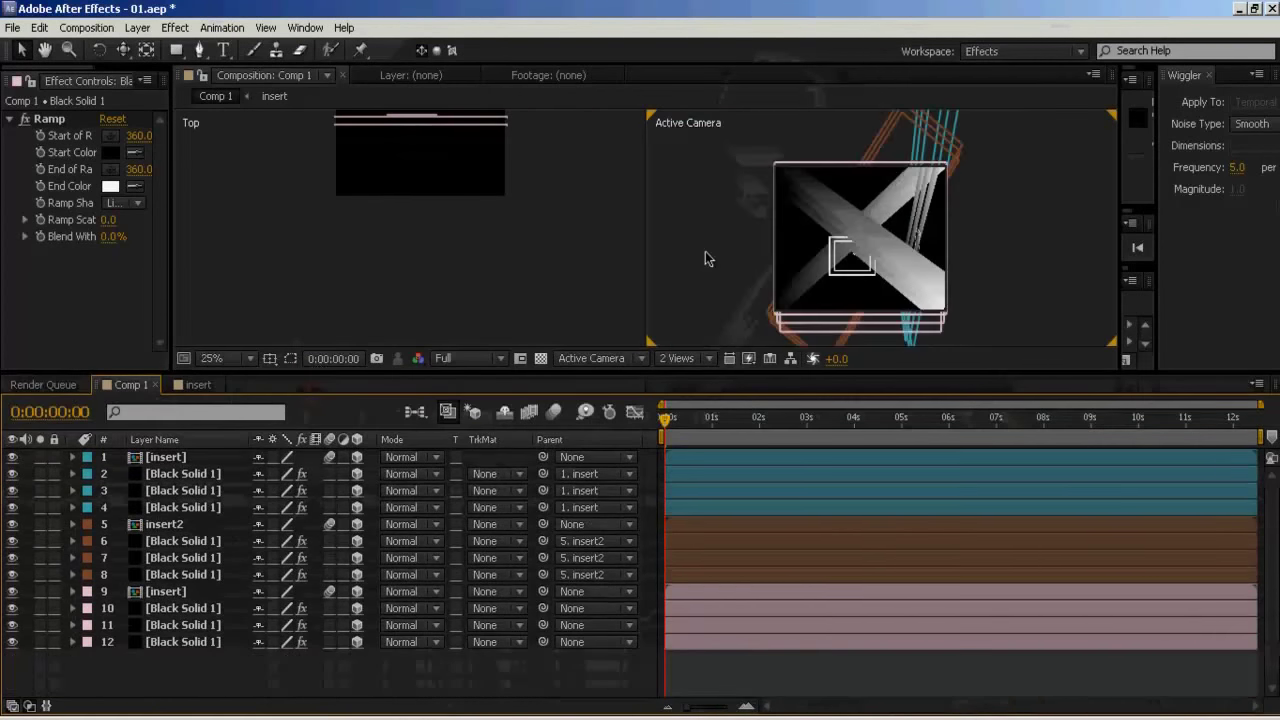
pyautogui.moveTo(715, 241); pyautogui.dragTo(708, 208)
pyautogui.scroll(-4, 473, 282)
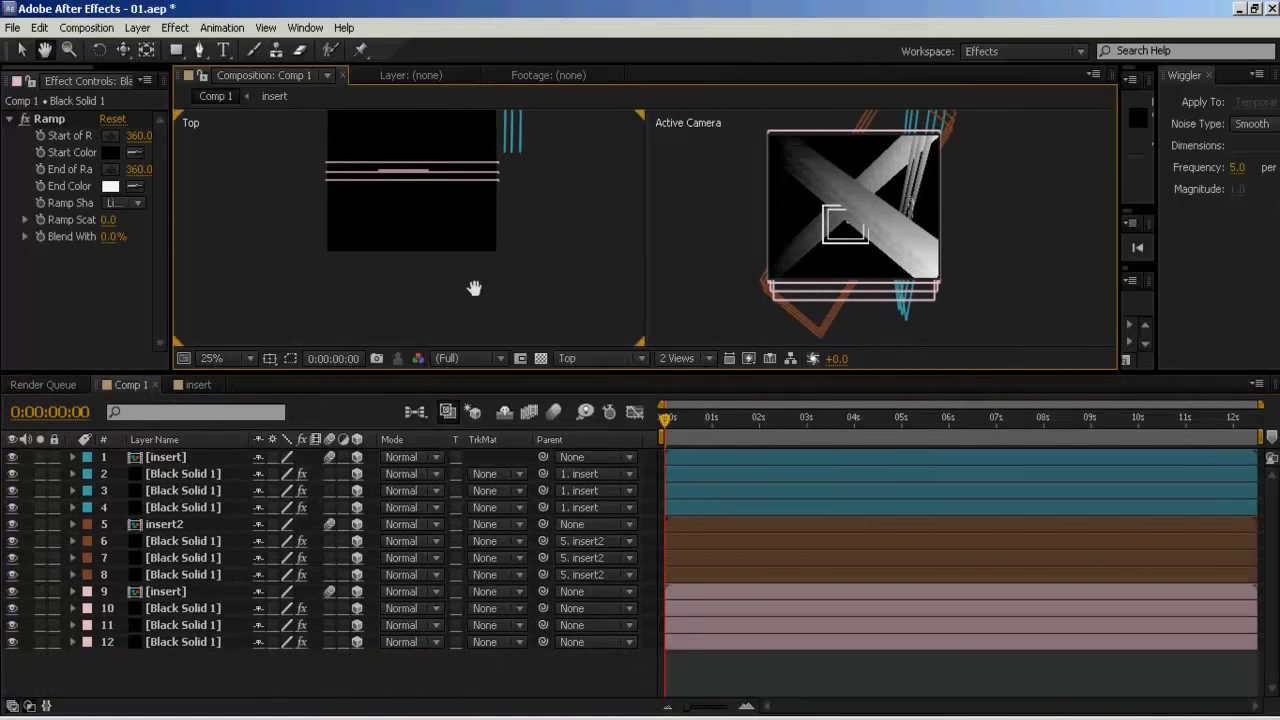
pyautogui.scroll(2, 475, 275)
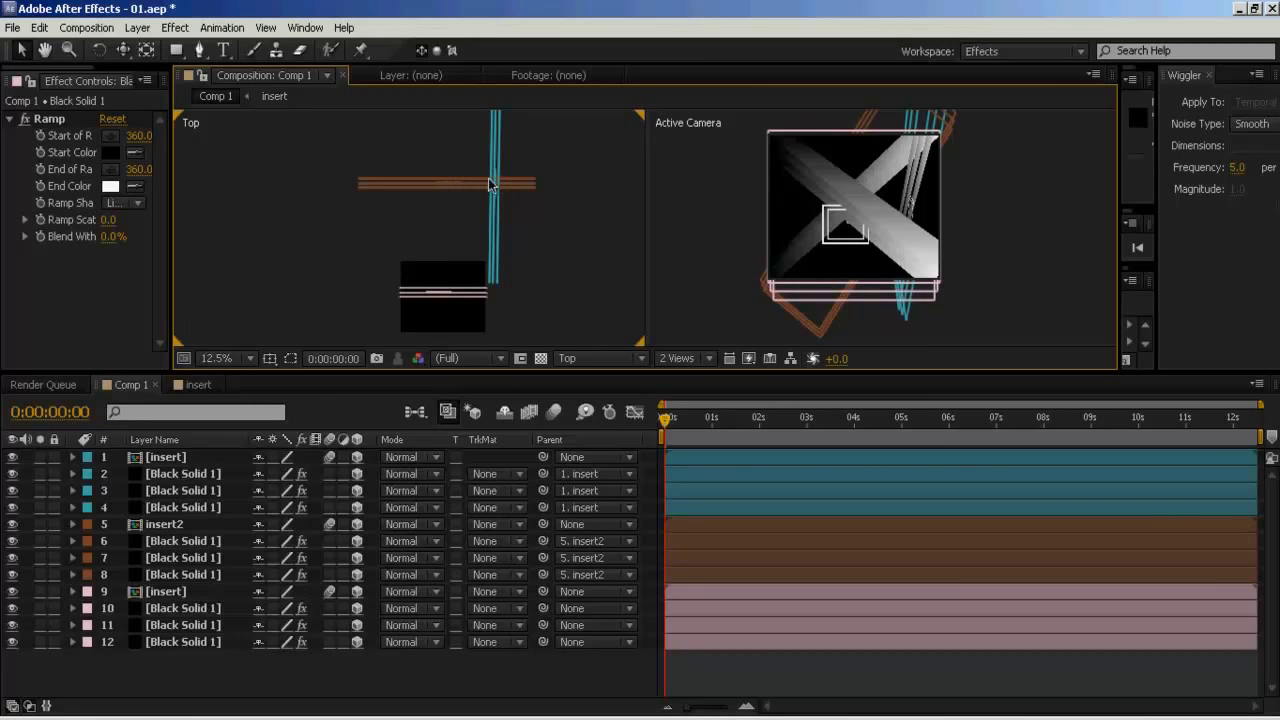
# Create a two-node camera in Comp 1 using the 28mm preset
pyautogui.rightClick(162, 667)
pyautogui.moveTo(320, 514)
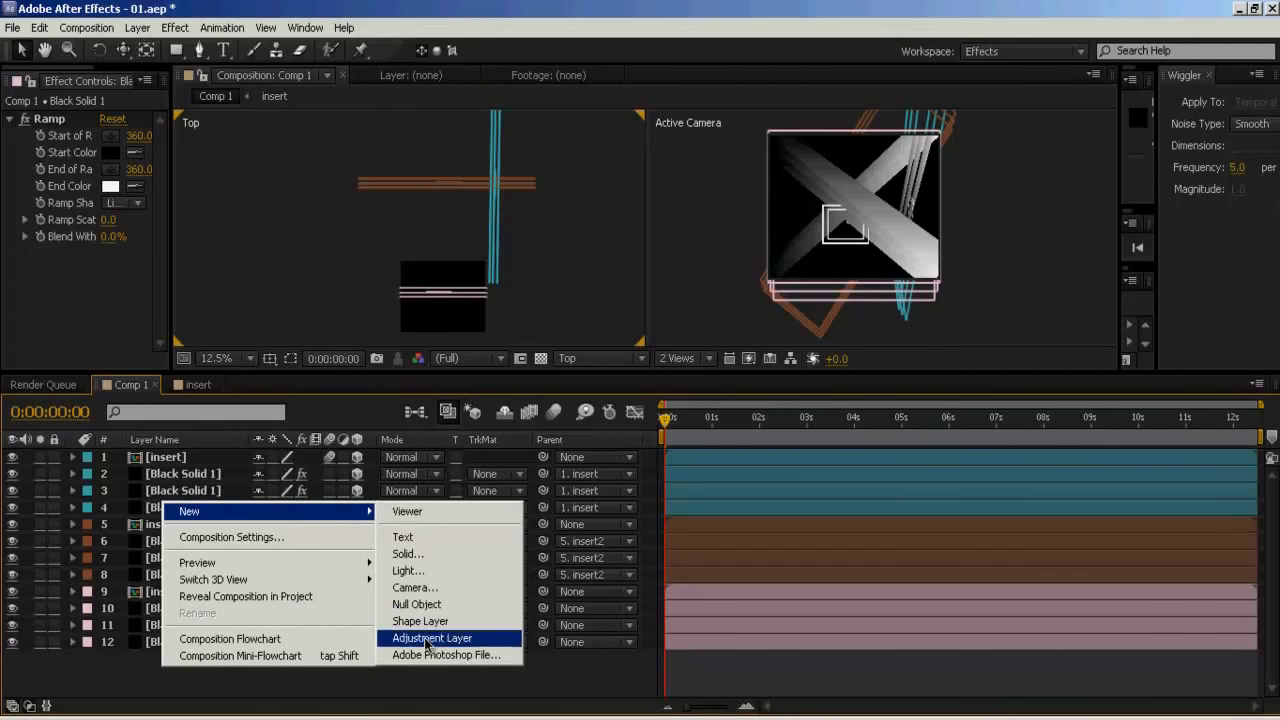
pyautogui.click(415, 588)
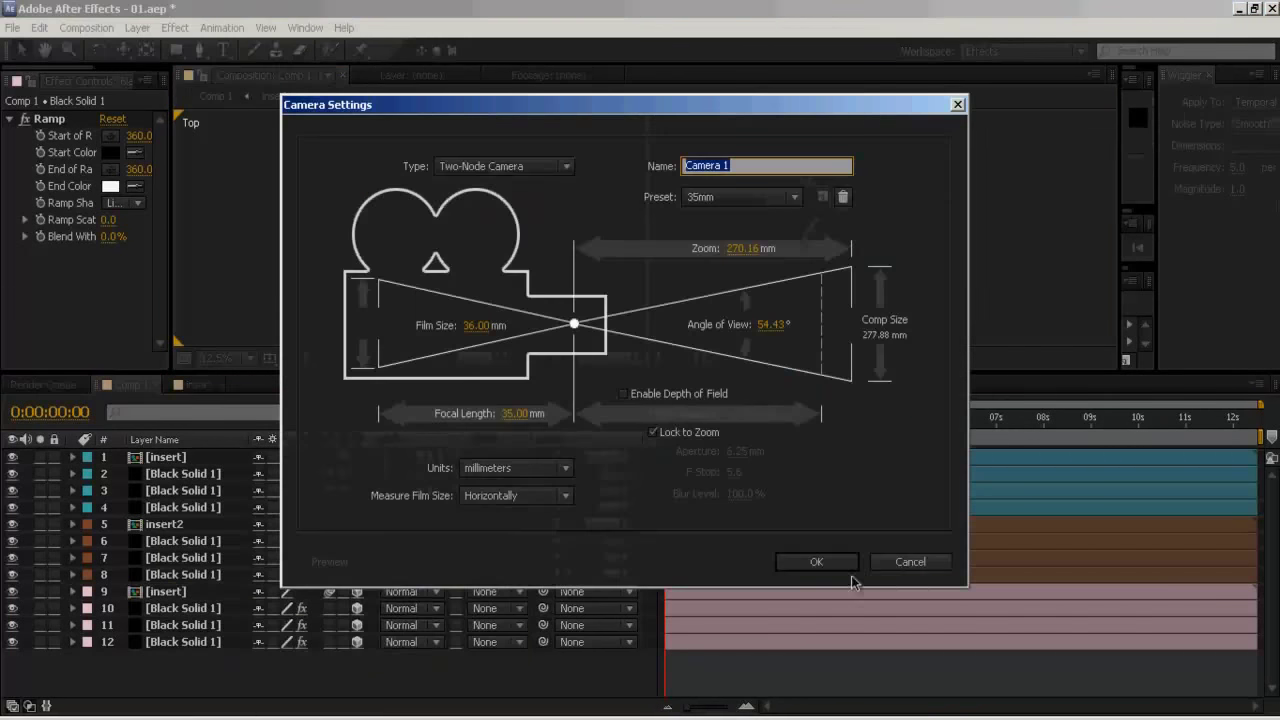
pyautogui.click(745, 199)
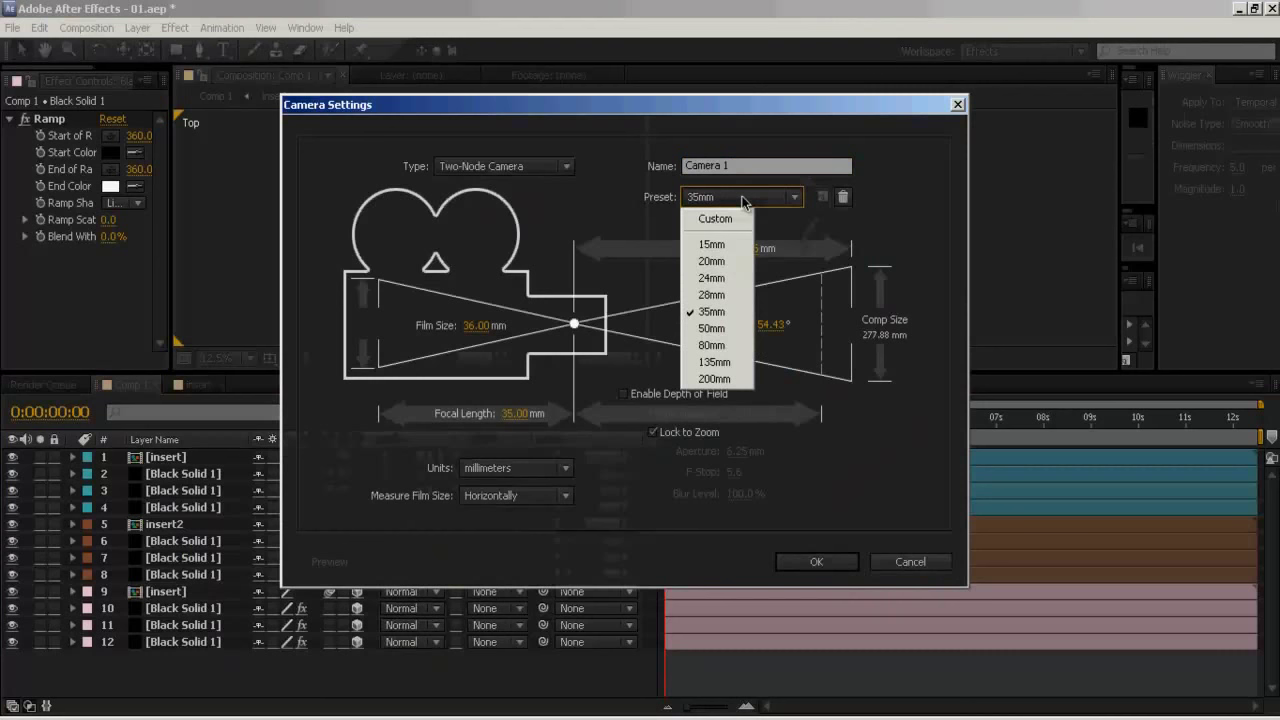
pyautogui.click(712, 295)
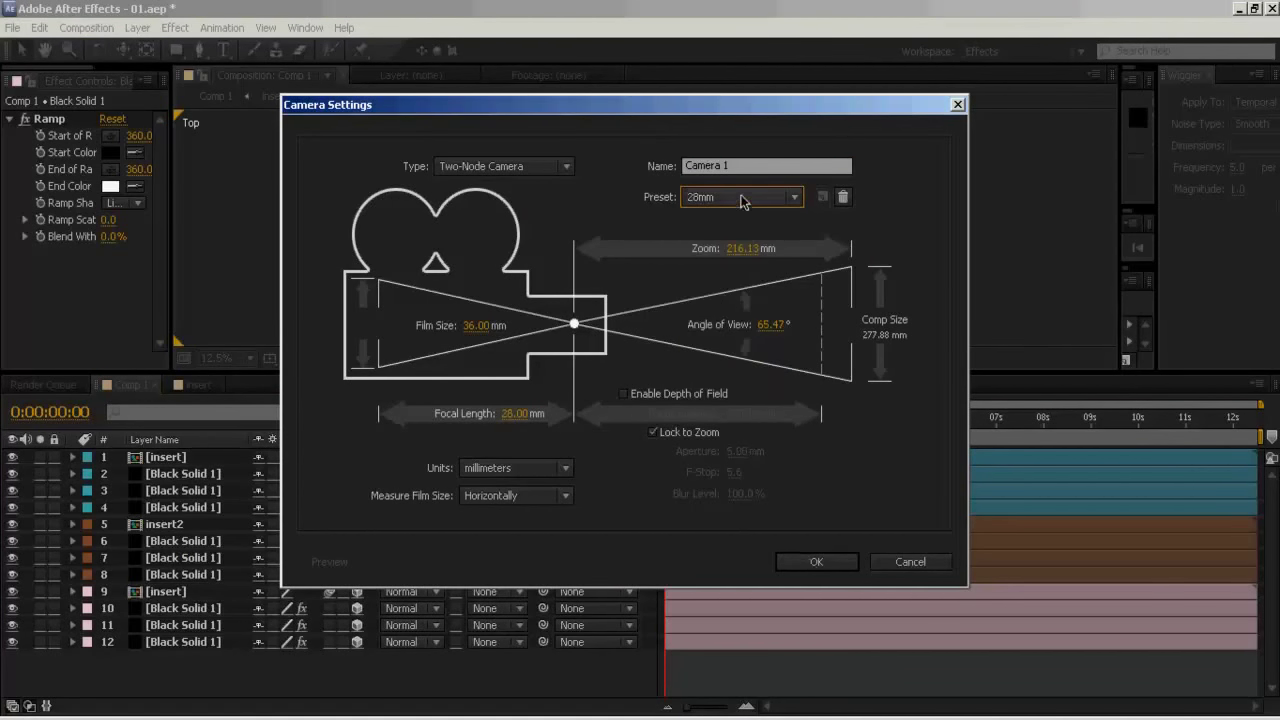
pyautogui.click(810, 564)
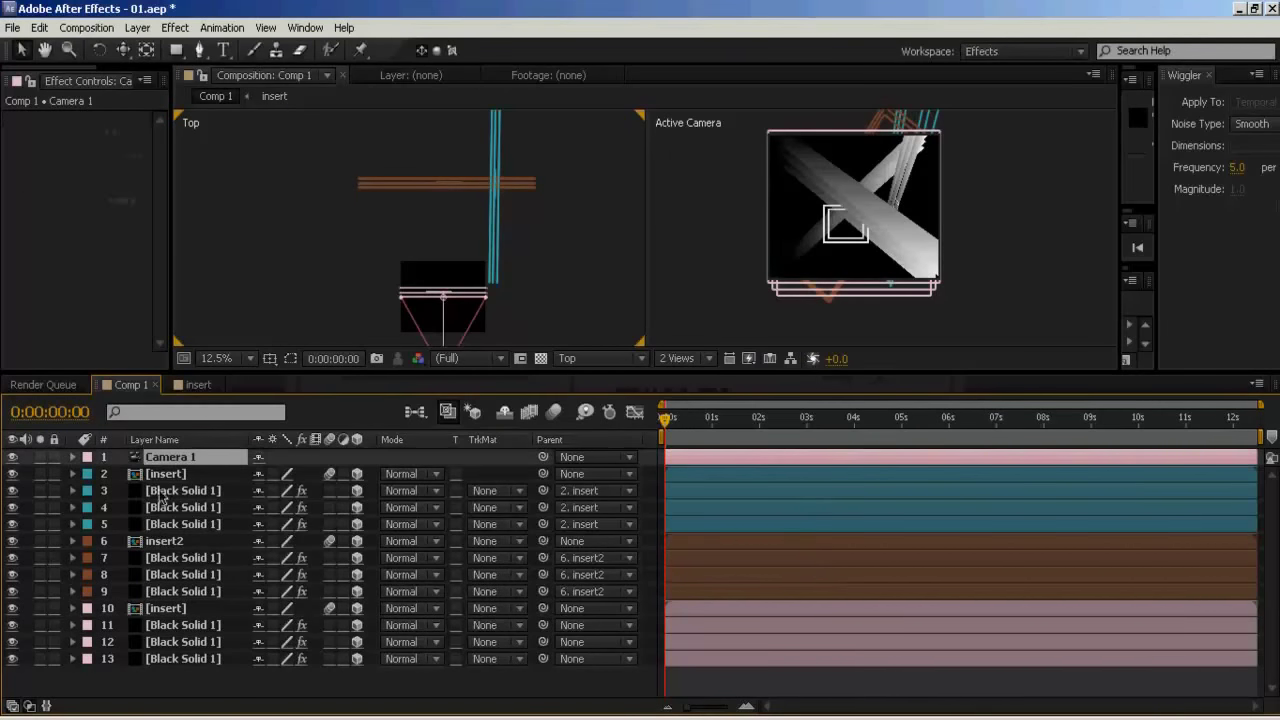
# Try to reposition Camera 1 closer to the insert frames by moving it in the Active Camera view
pyautogui.press('c')
pyautogui.click(854, 212)
pyautogui.moveTo(854, 212)
pyautogui.mouseDown()
pyautogui.moveTo(870, 220)
pyautogui.moveTo(852, 227)
pyautogui.moveTo(857, 209)
pyautogui.mouseUp()
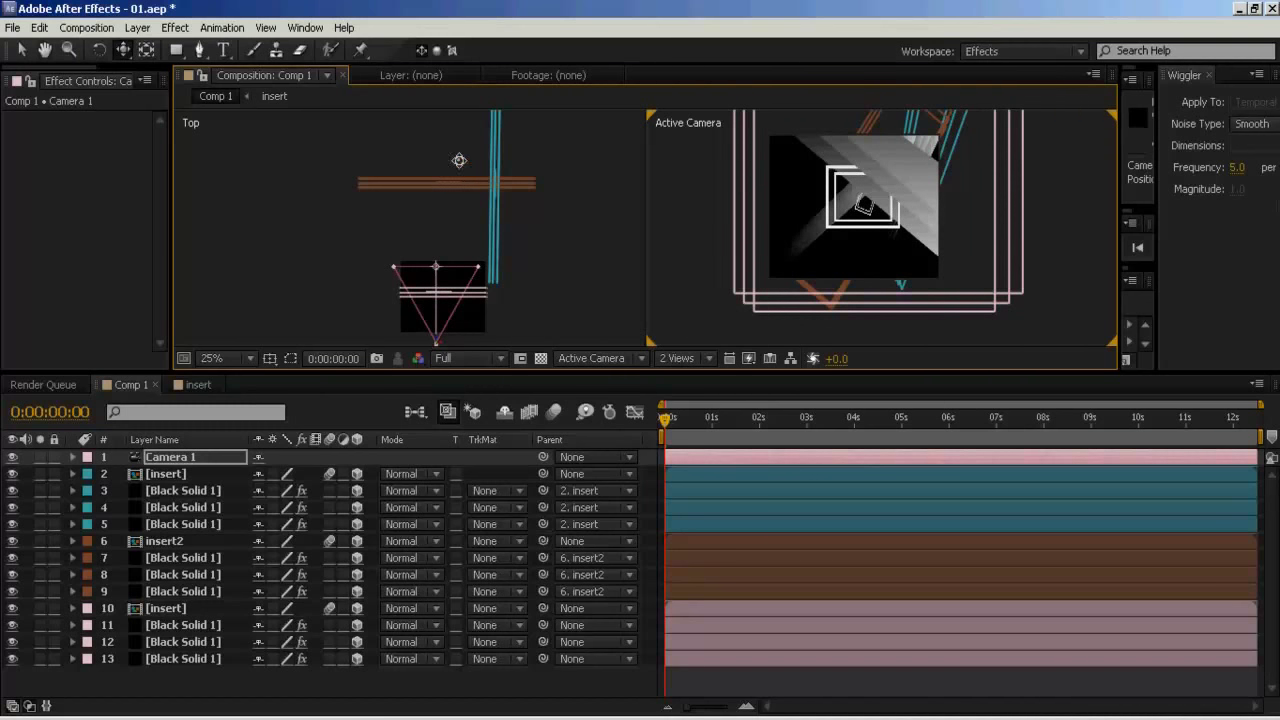
pyautogui.moveTo(801, 199); pyautogui.dragTo(843, 218)
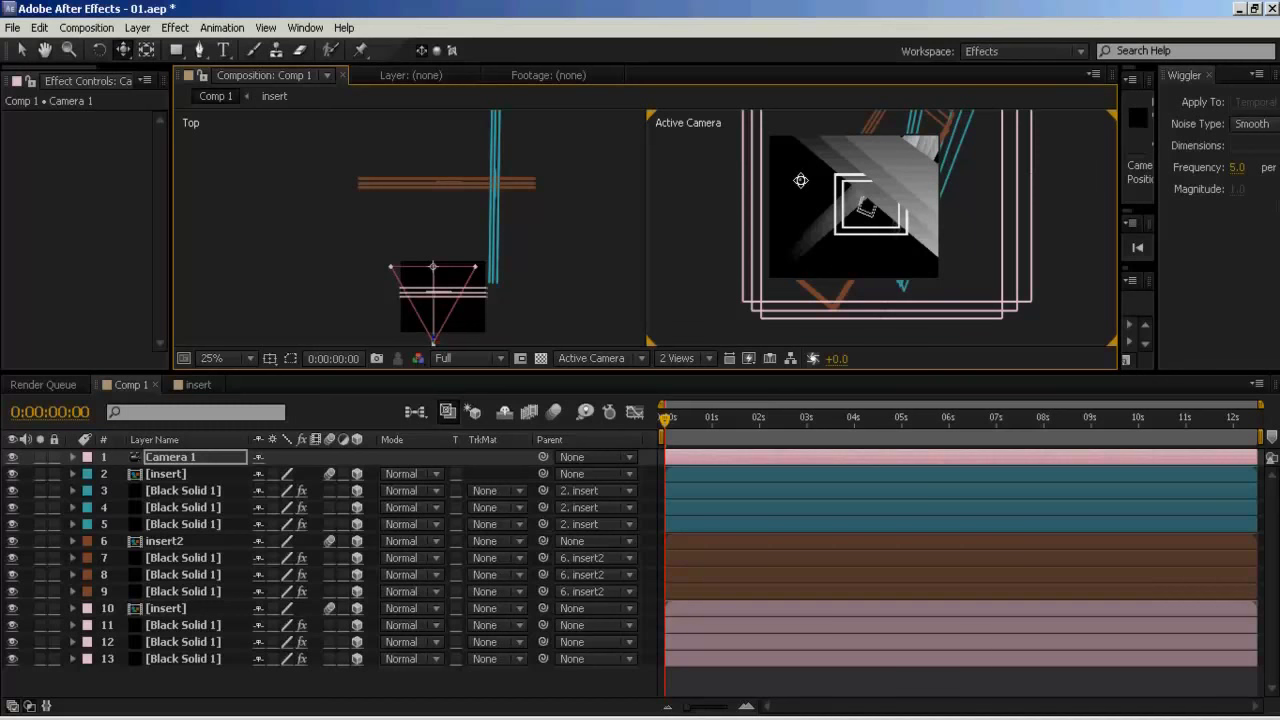
pyautogui.moveTo(812, 192); pyautogui.dragTo(821, 190)
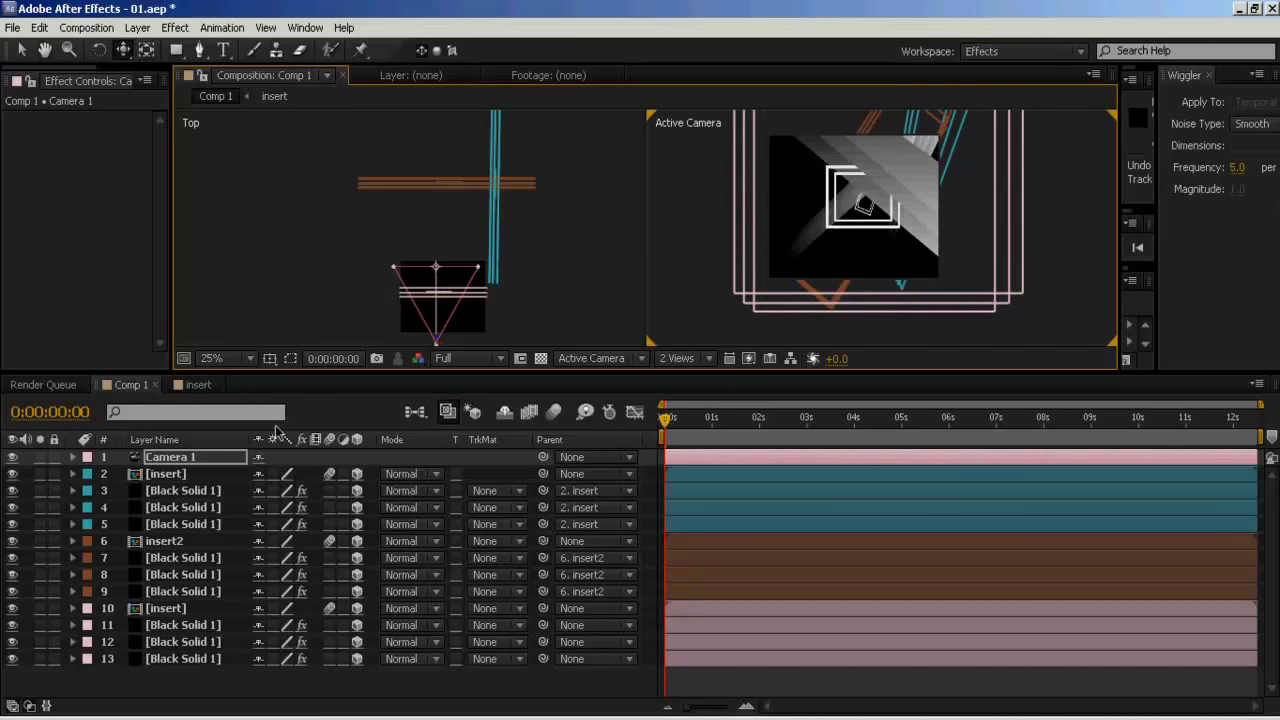
# Delete the repositioned Camera 1 and create a fresh two-node camera with the 28mm preset
pyautogui.click(201, 464)
pyautogui.press('Delete')
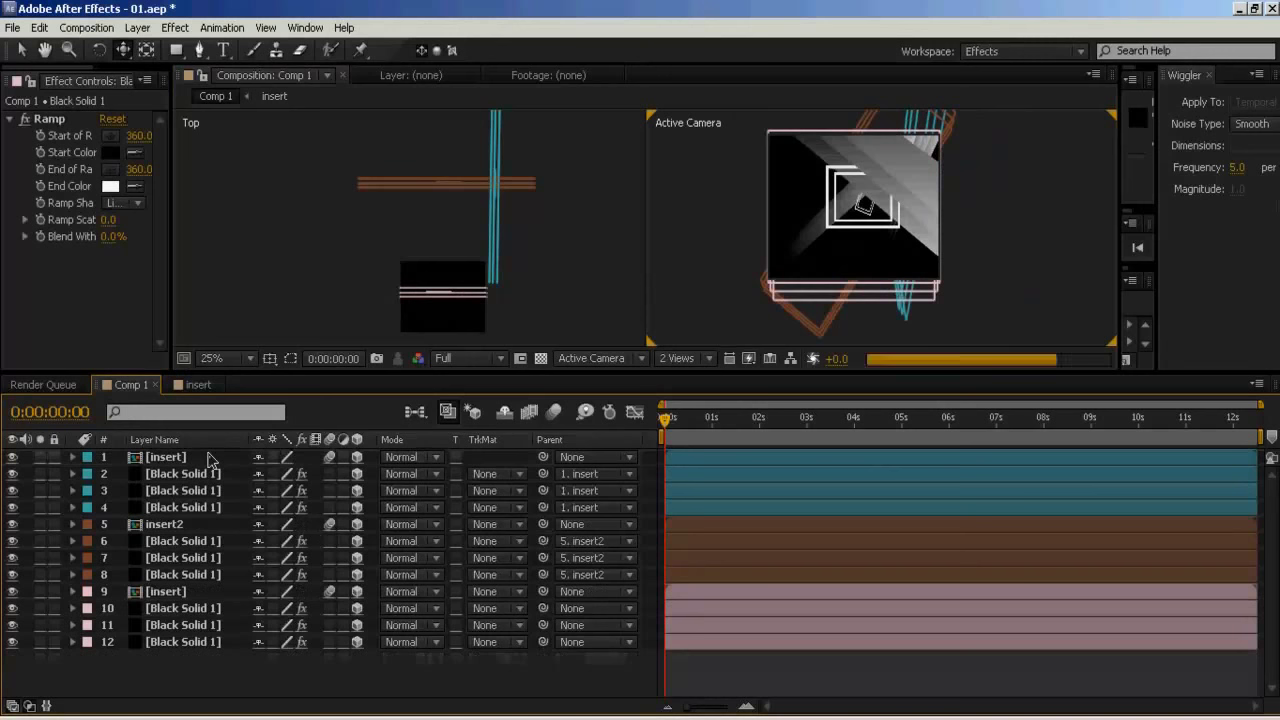
pyautogui.rightClick(206, 684)
pyautogui.moveTo(273, 532)
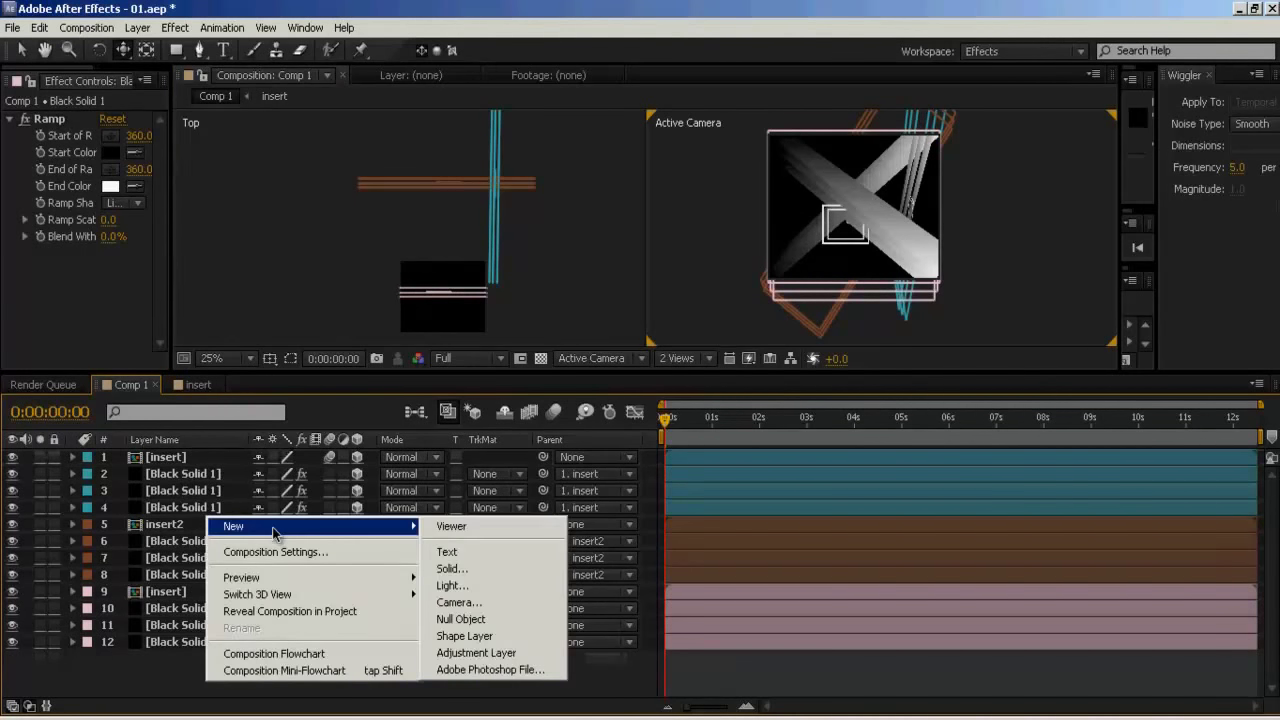
pyautogui.click(487, 604)
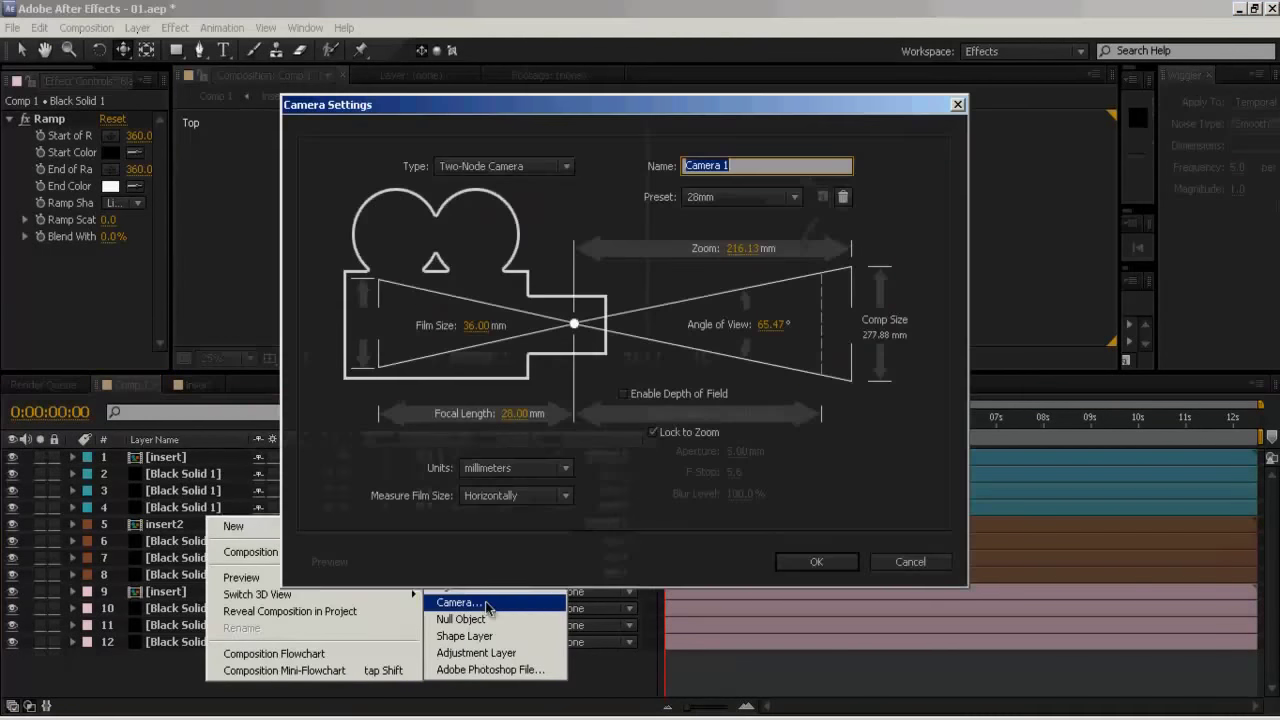
pyautogui.click(797, 563)
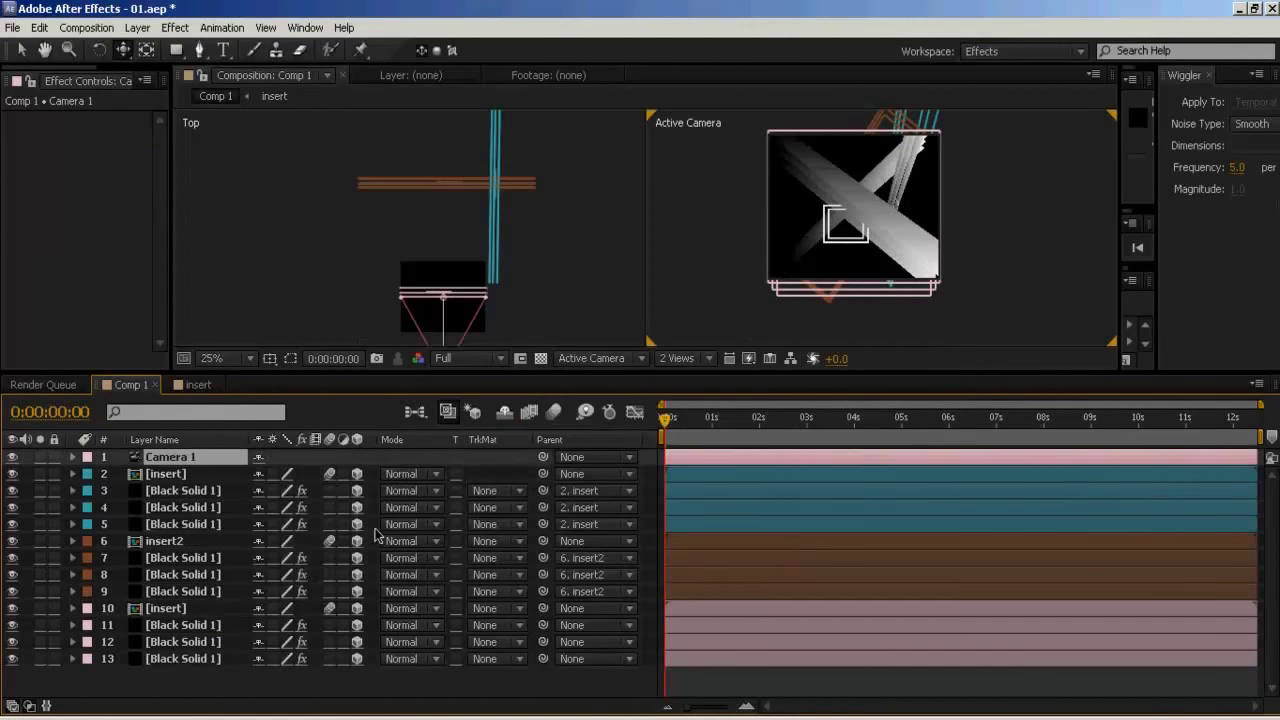
# Add a 3D null object to Comp 1 and parent Camera 1 to it
pyautogui.press('.')
pyautogui.press('c')
pyautogui.moveTo(938, 284); pyautogui.dragTo(847, 234)
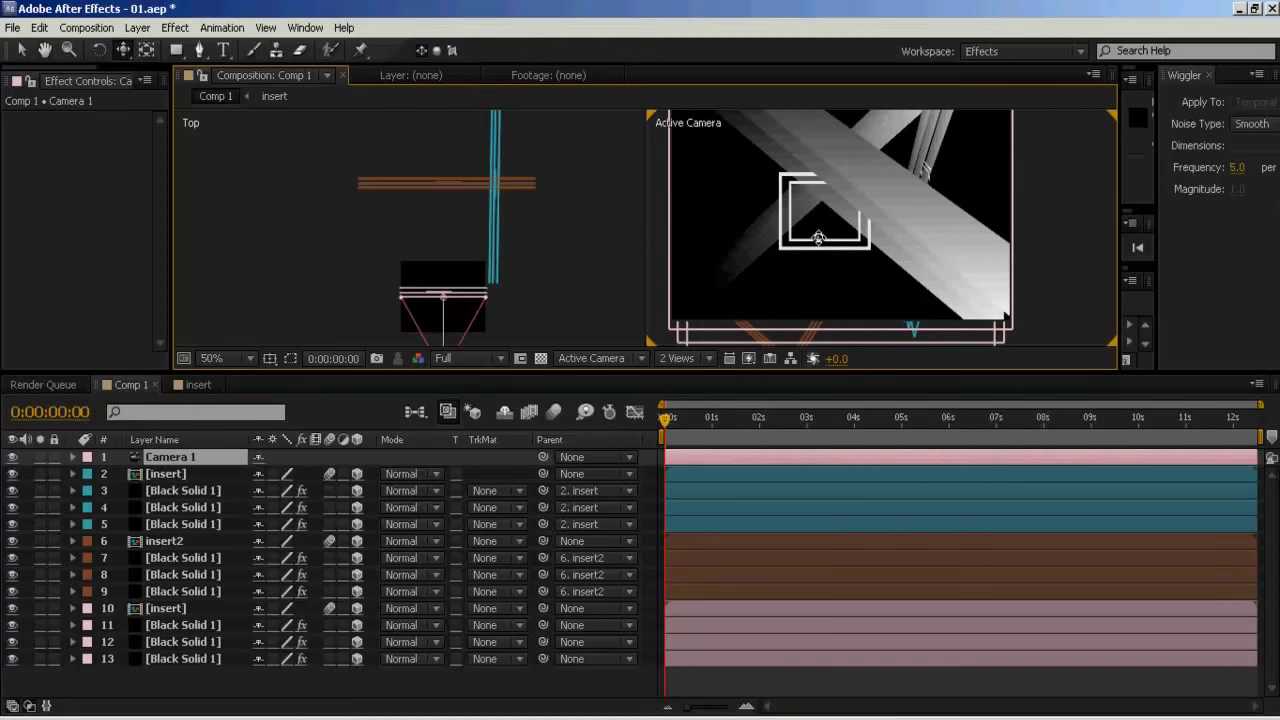
pyautogui.press(',')
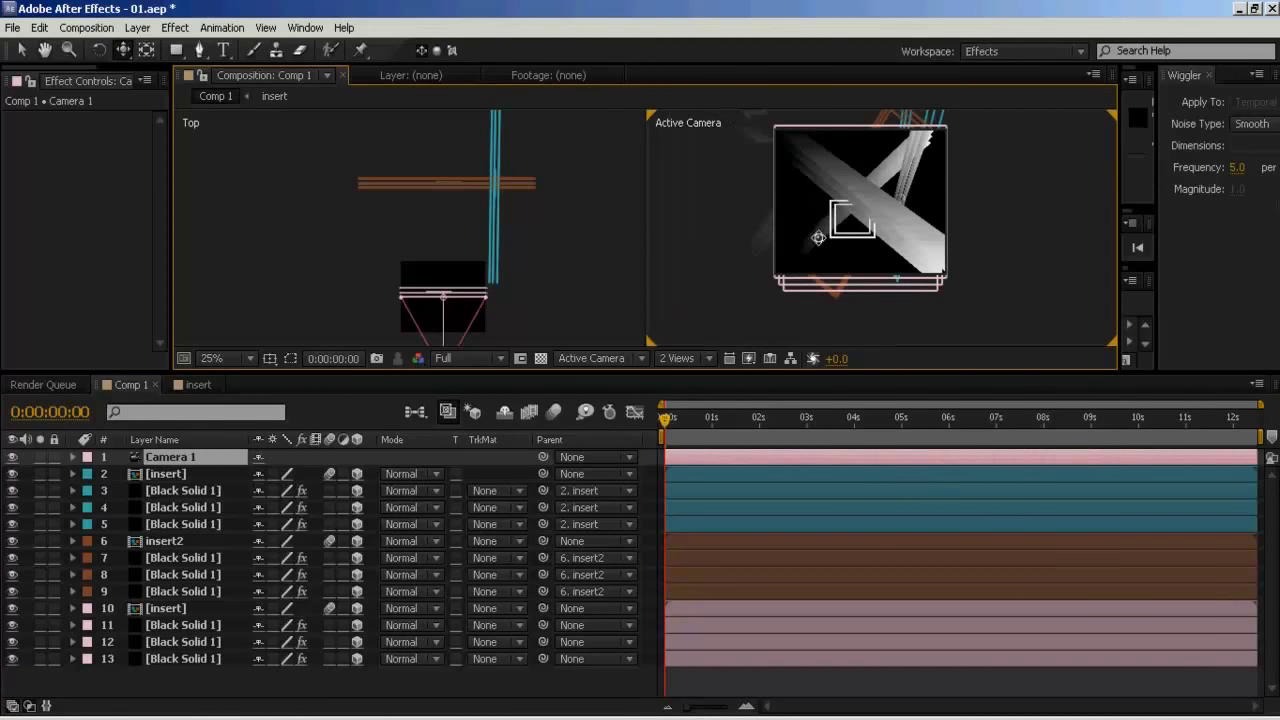
pyautogui.rightClick(182, 684)
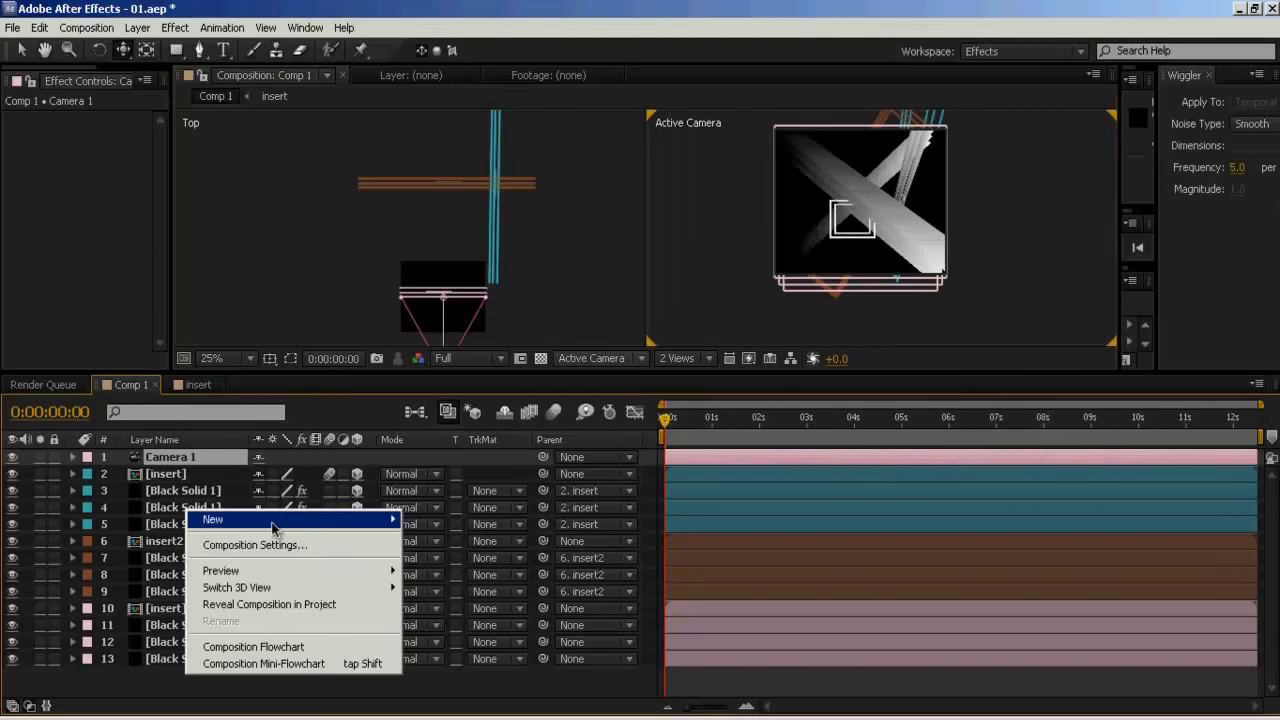
pyautogui.moveTo(272, 527)
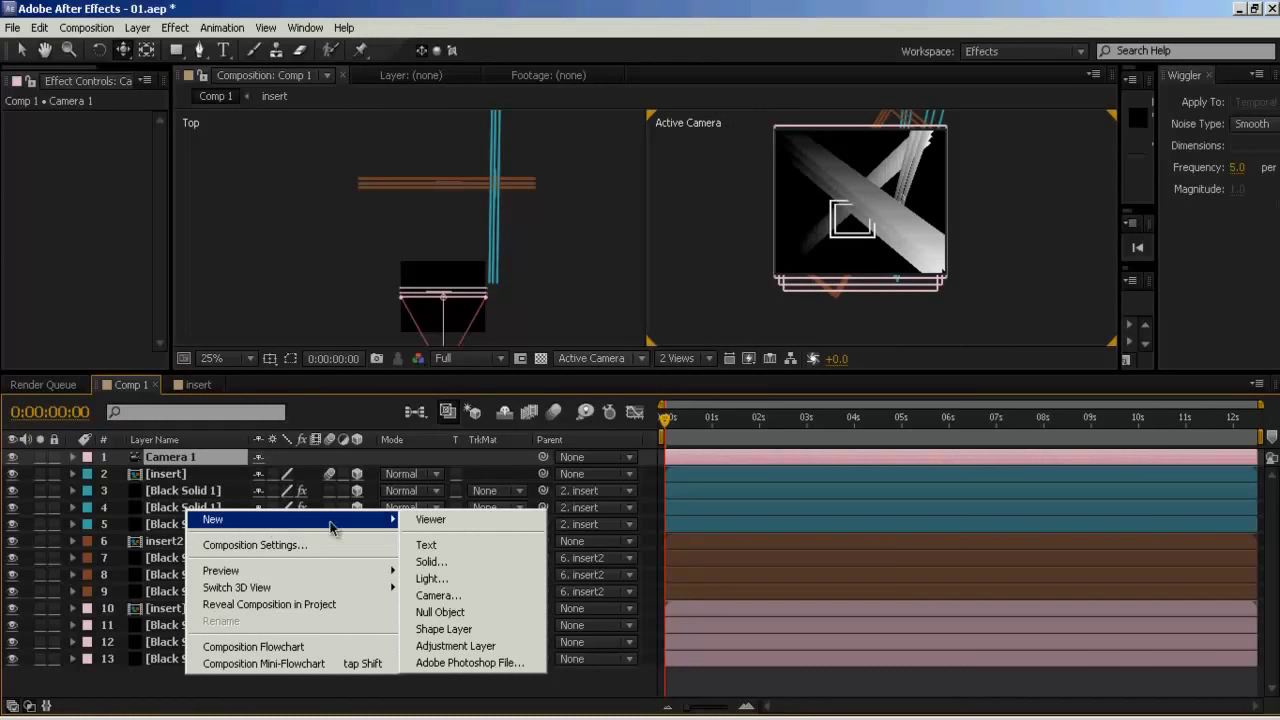
pyautogui.click(450, 612)
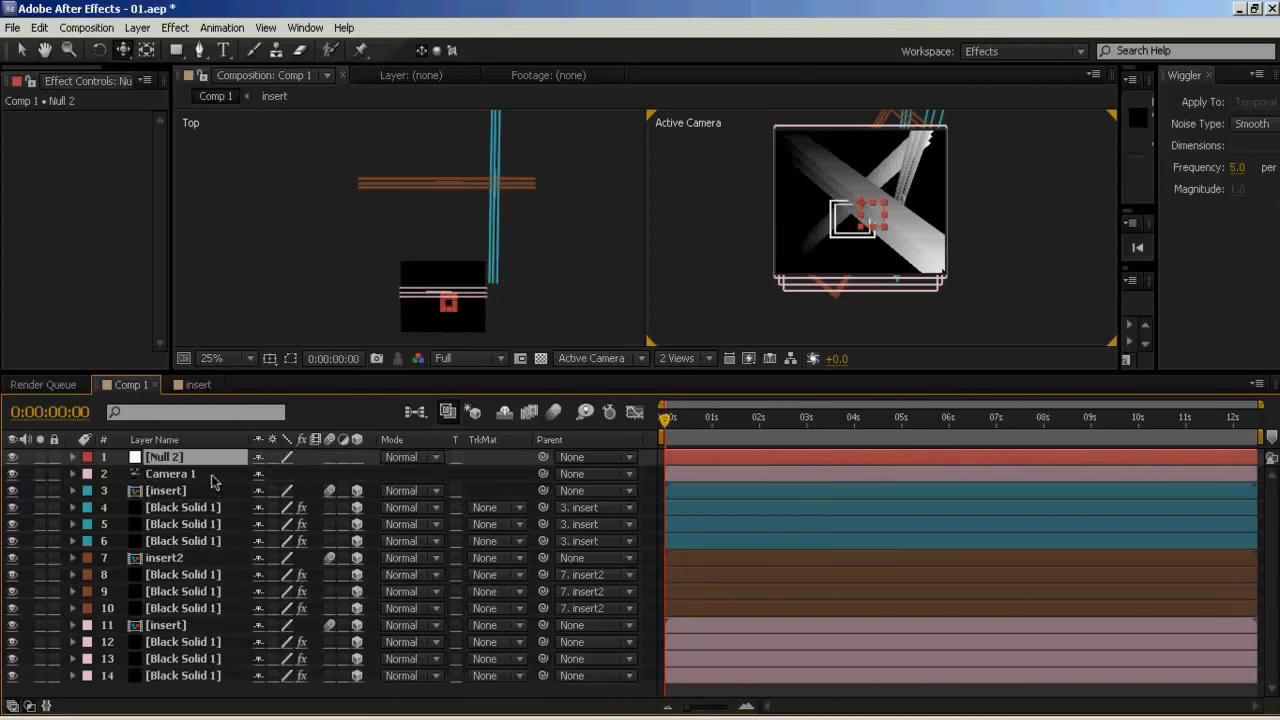
pyautogui.click(322, 473)
pyautogui.click(357, 457)
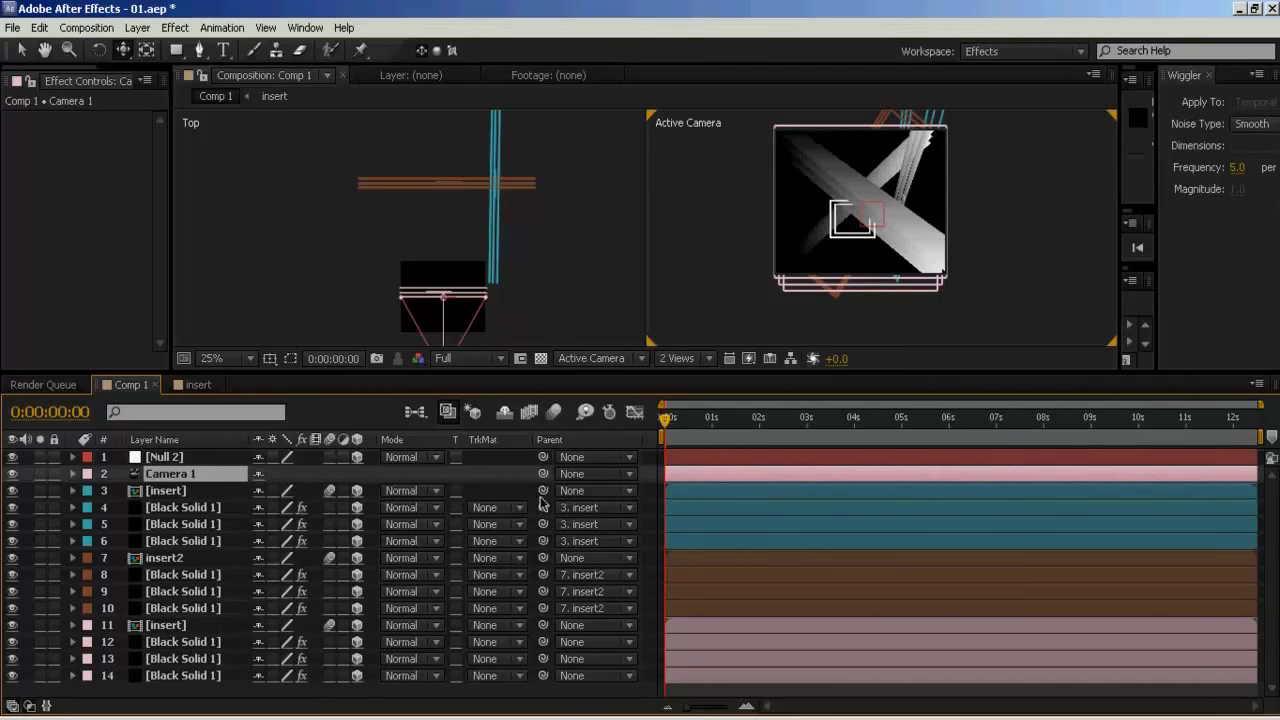
pyautogui.moveTo(542, 476); pyautogui.dragTo(172, 459)
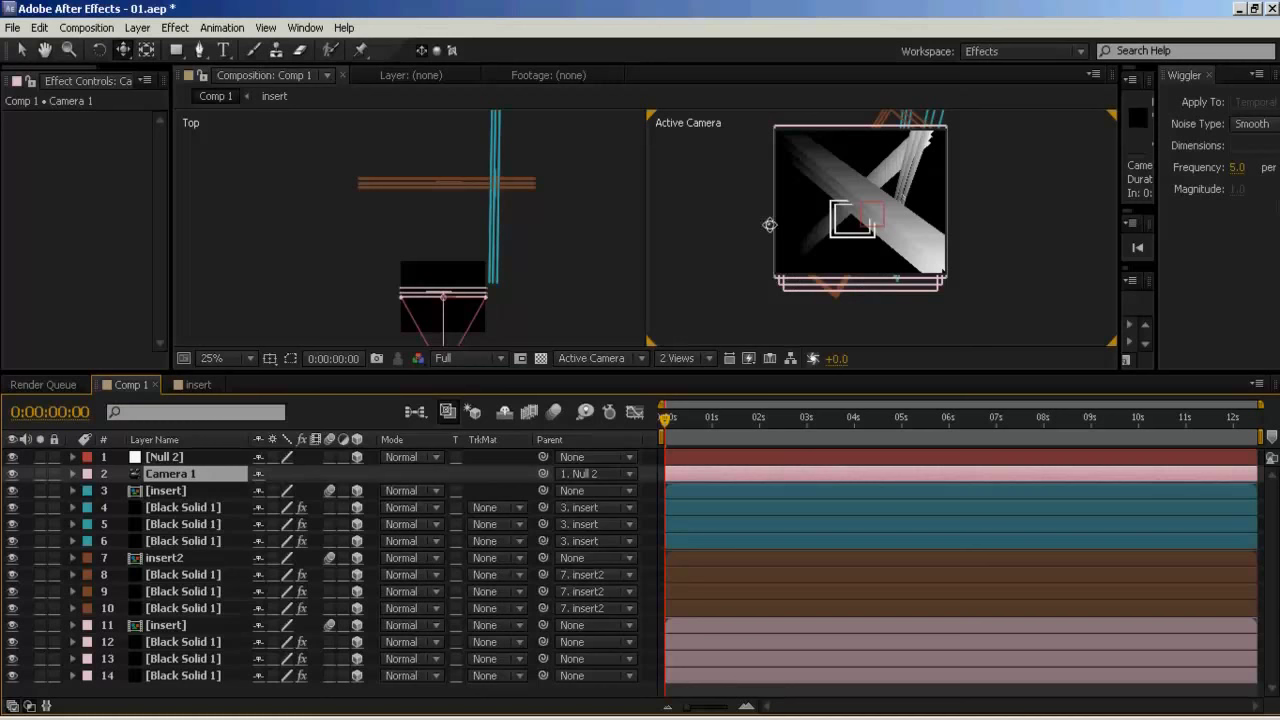
# Select all insert and Black Solid layers below the camera and move them together toward the frame's centre
pyautogui.click(170, 495)
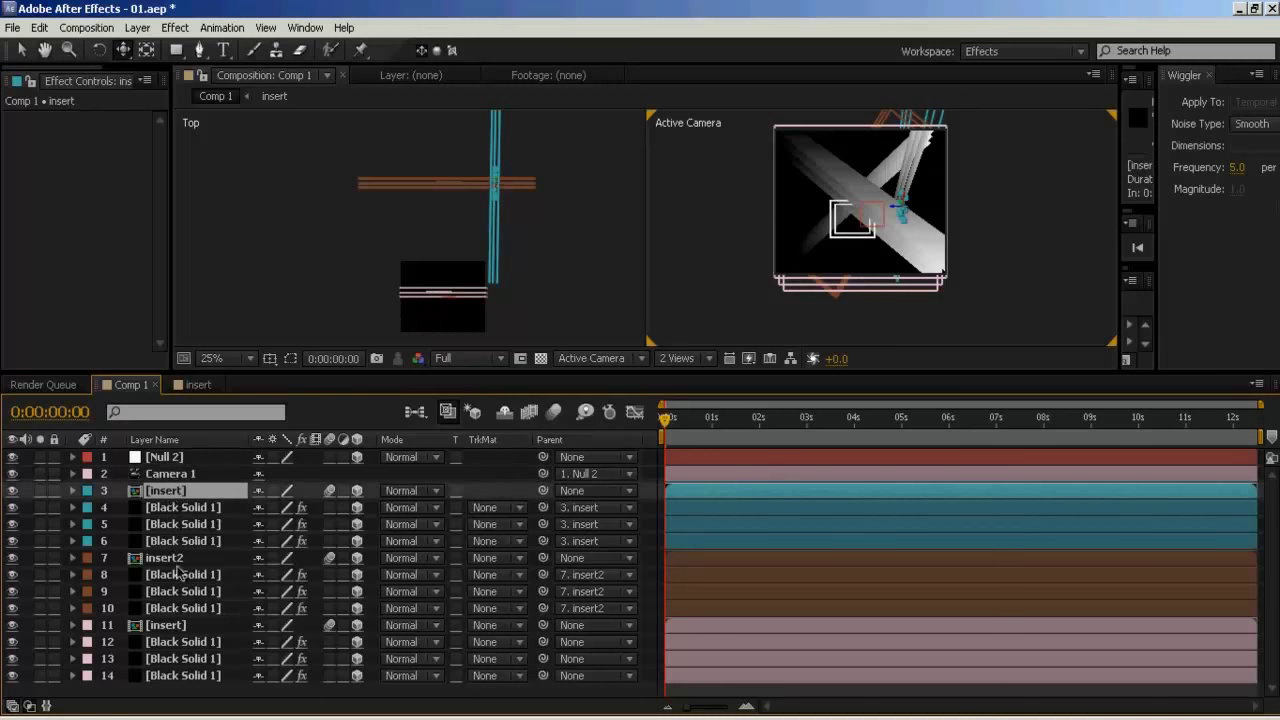
pyautogui.keyDown('shift'); pyautogui.click(183, 677); pyautogui.keyUp('shift')
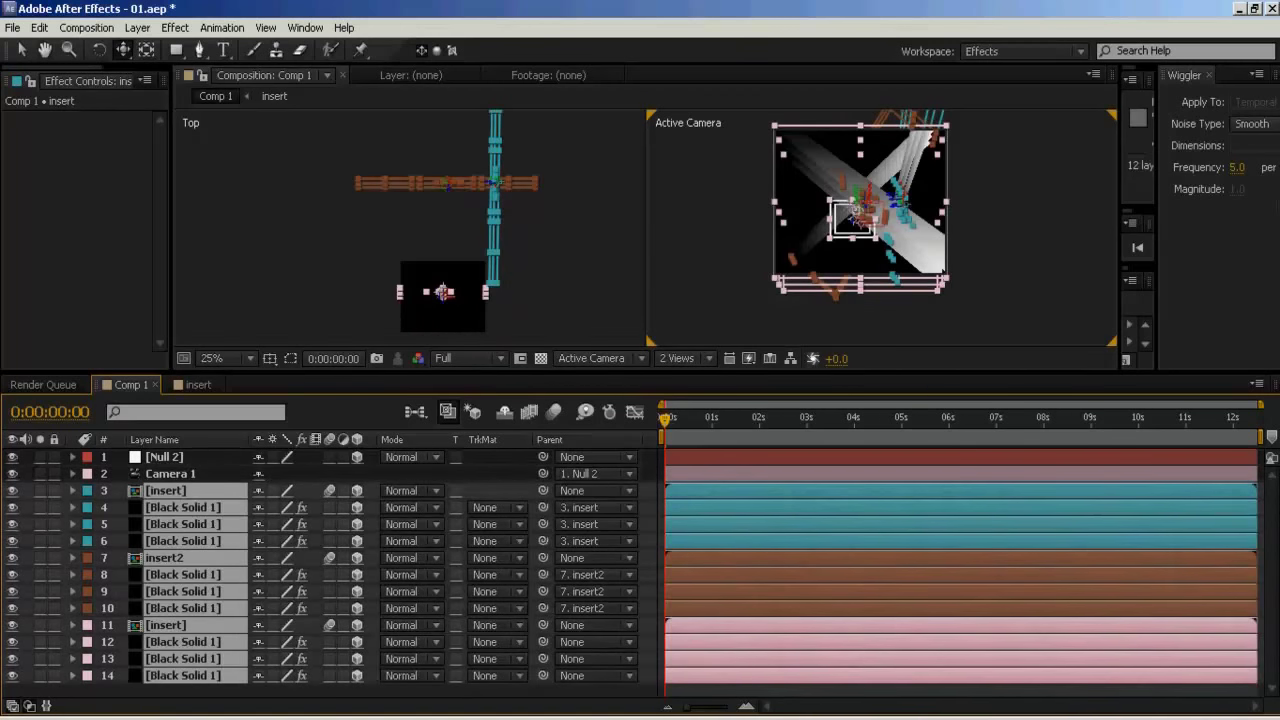
pyautogui.press('/')
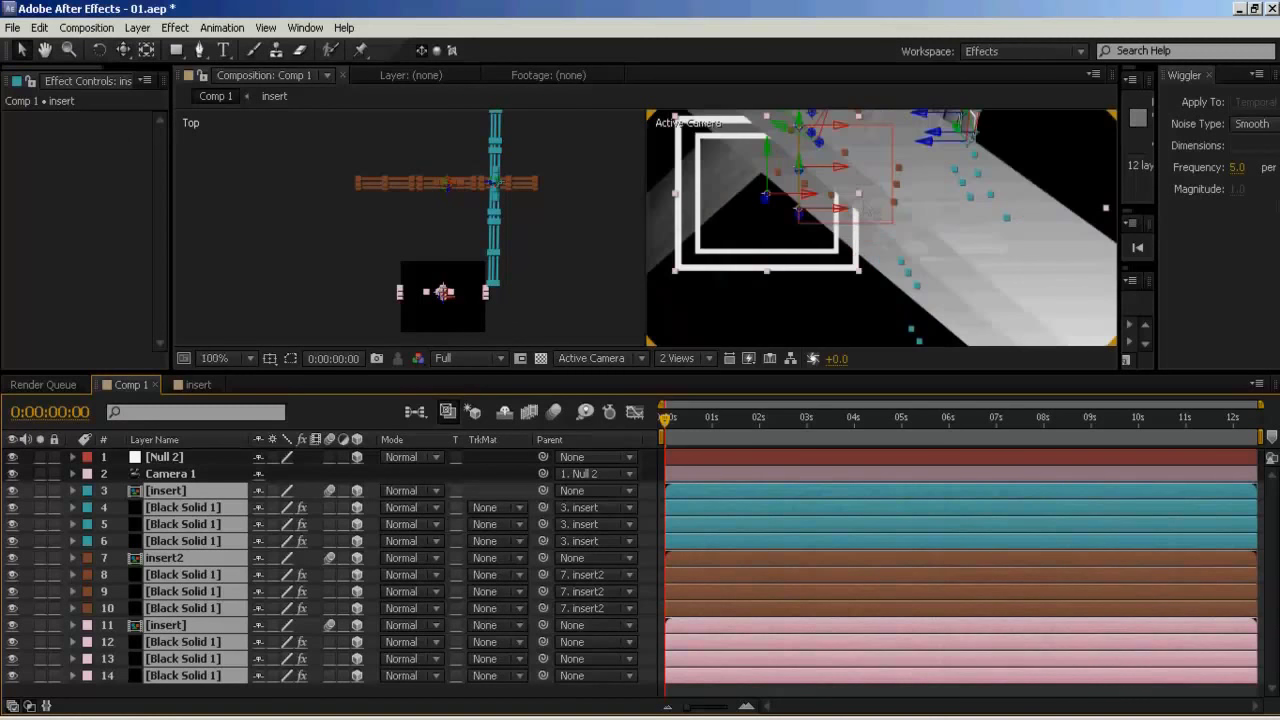
pyautogui.moveTo(826, 224); pyautogui.dragTo(843, 172)
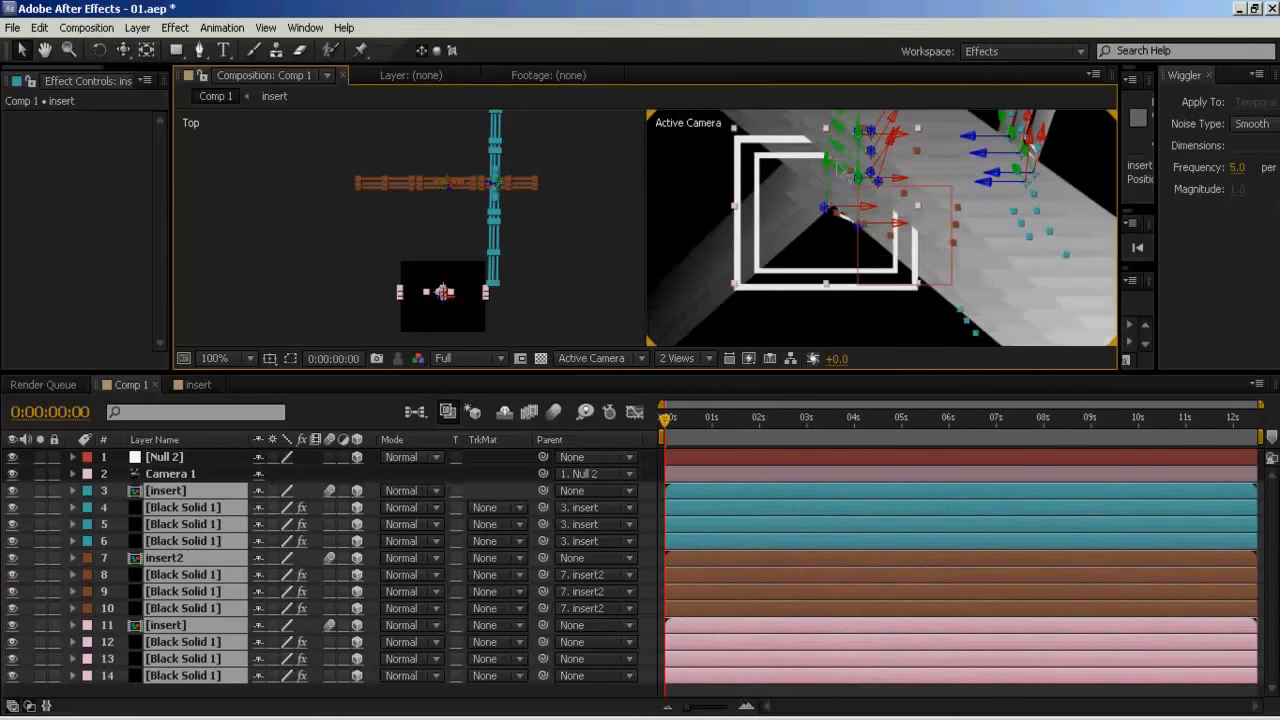
pyautogui.press(',')
pyautogui.press(',')
pyautogui.press('h')
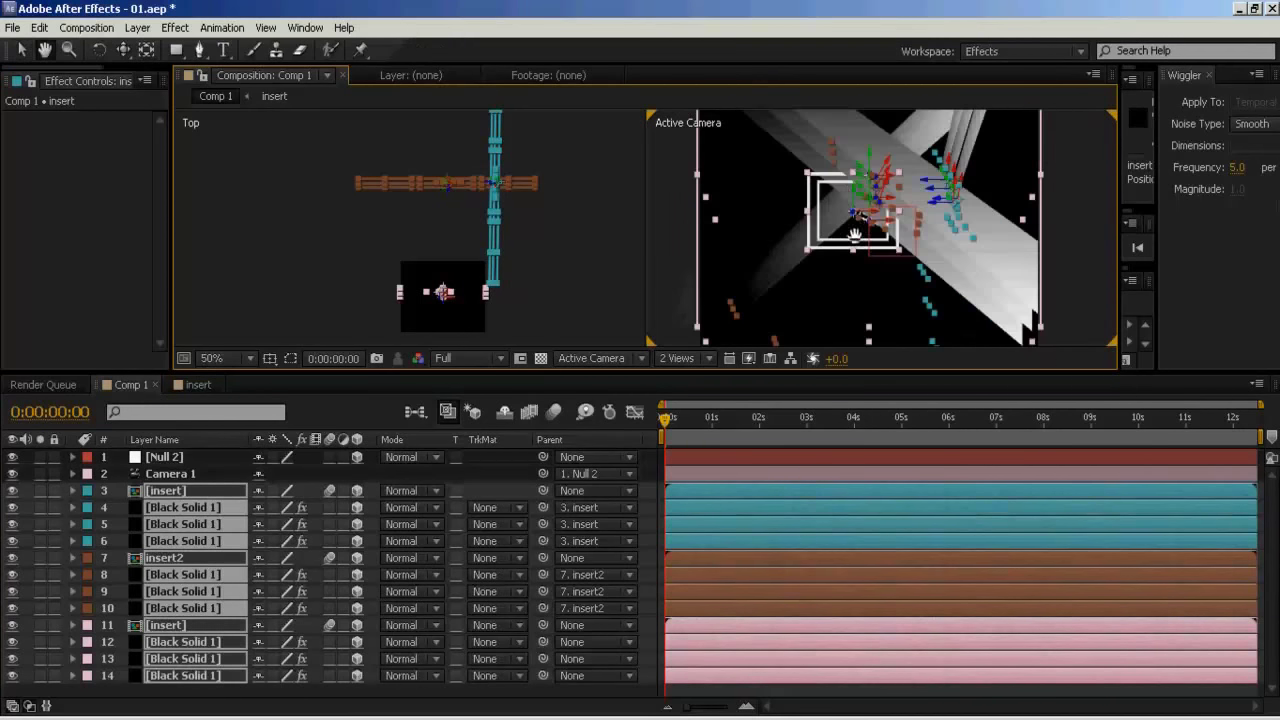
pyautogui.moveTo(855, 235); pyautogui.dragTo(898, 210)
pyautogui.press('v')
pyautogui.press(',')
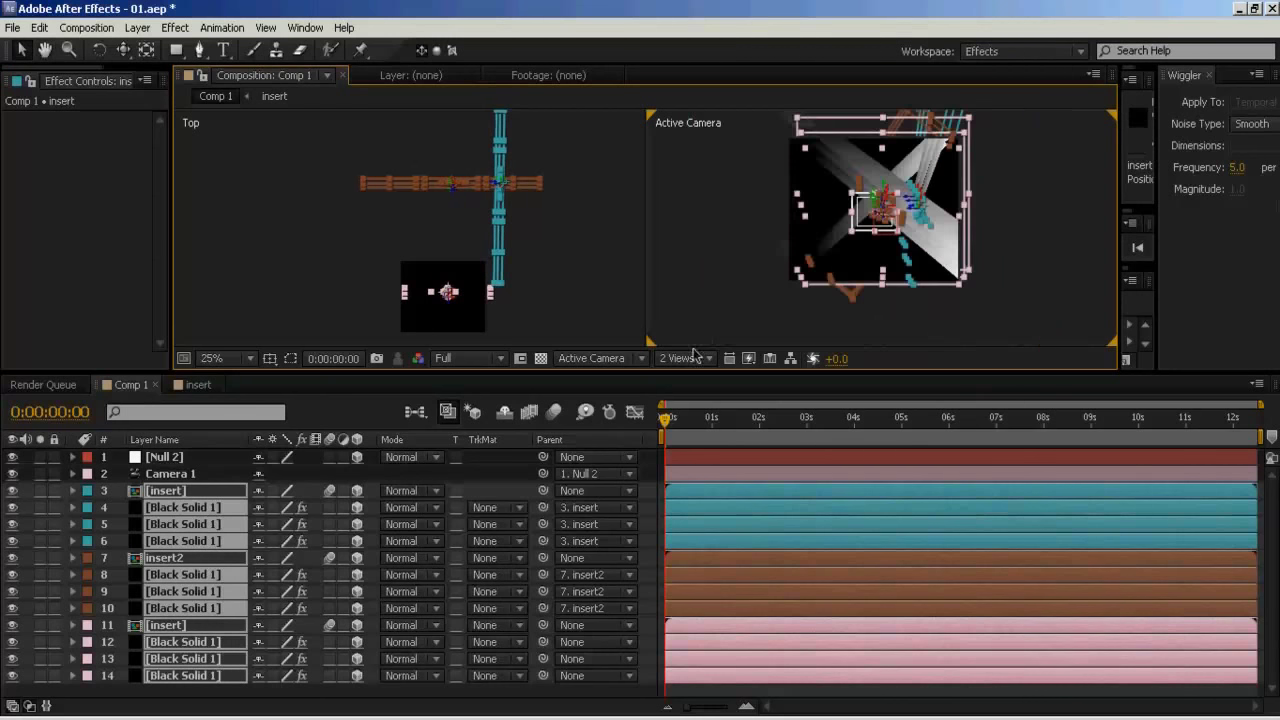
# Switch the composition to a single Active Camera view and display the title/action safe guides
pyautogui.click(718, 357)
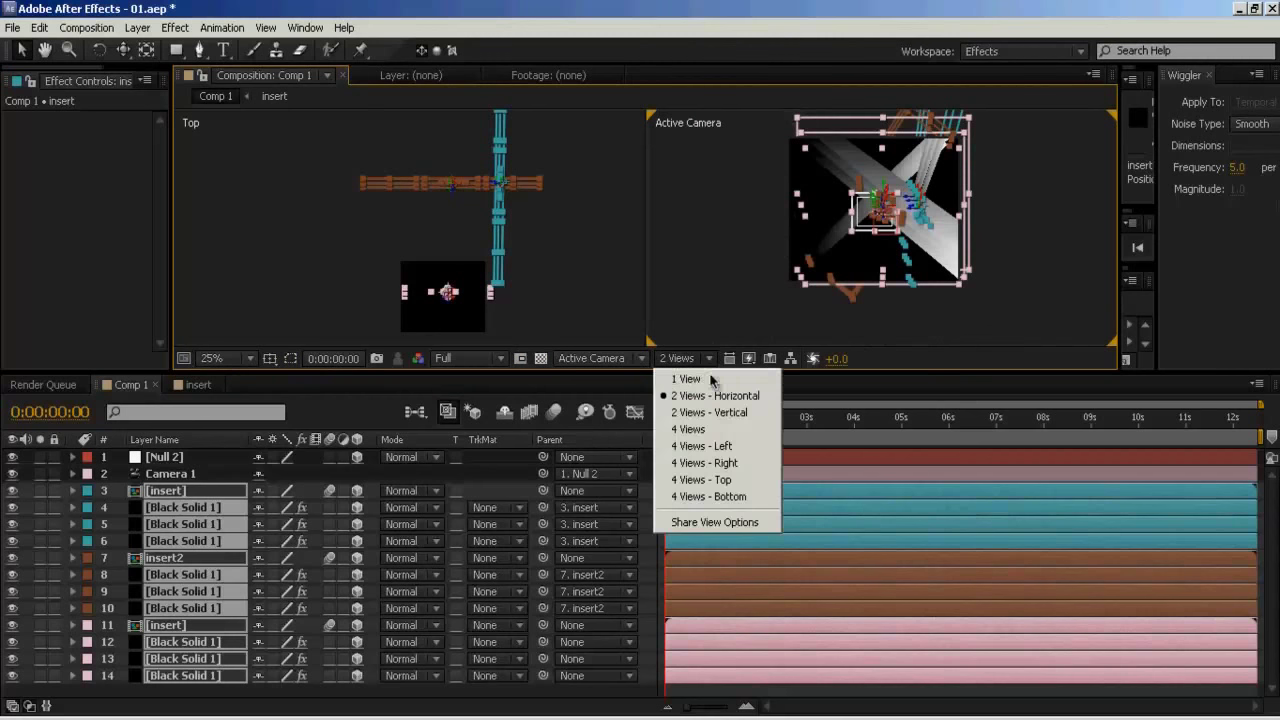
pyautogui.click(706, 375)
pyautogui.press('.')
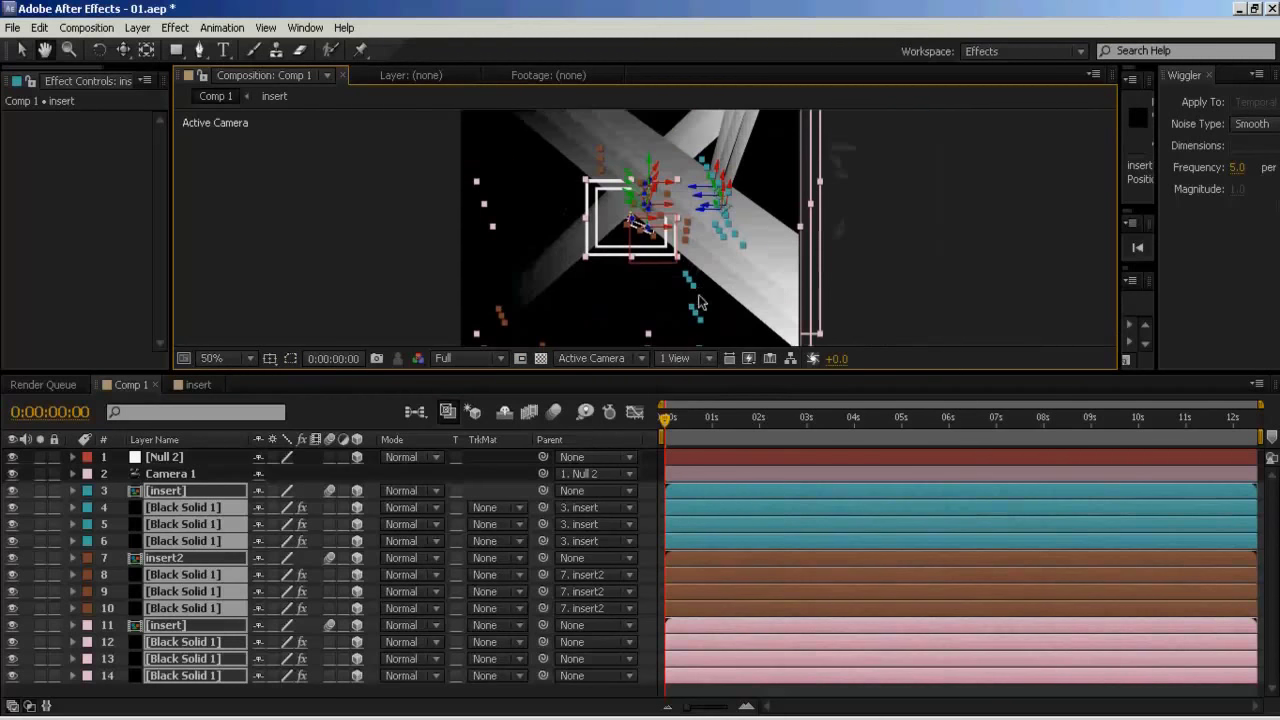
pyautogui.click(232, 359)
pyautogui.click(269, 358)
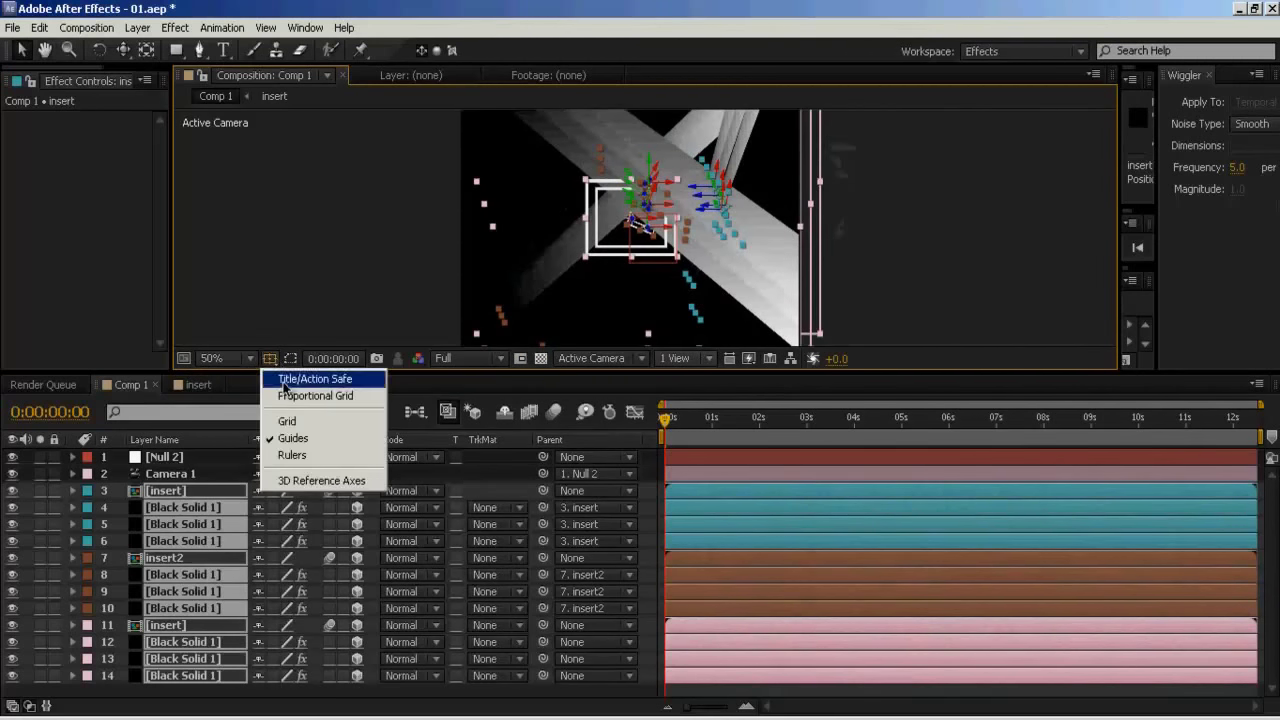
pyautogui.click(290, 377)
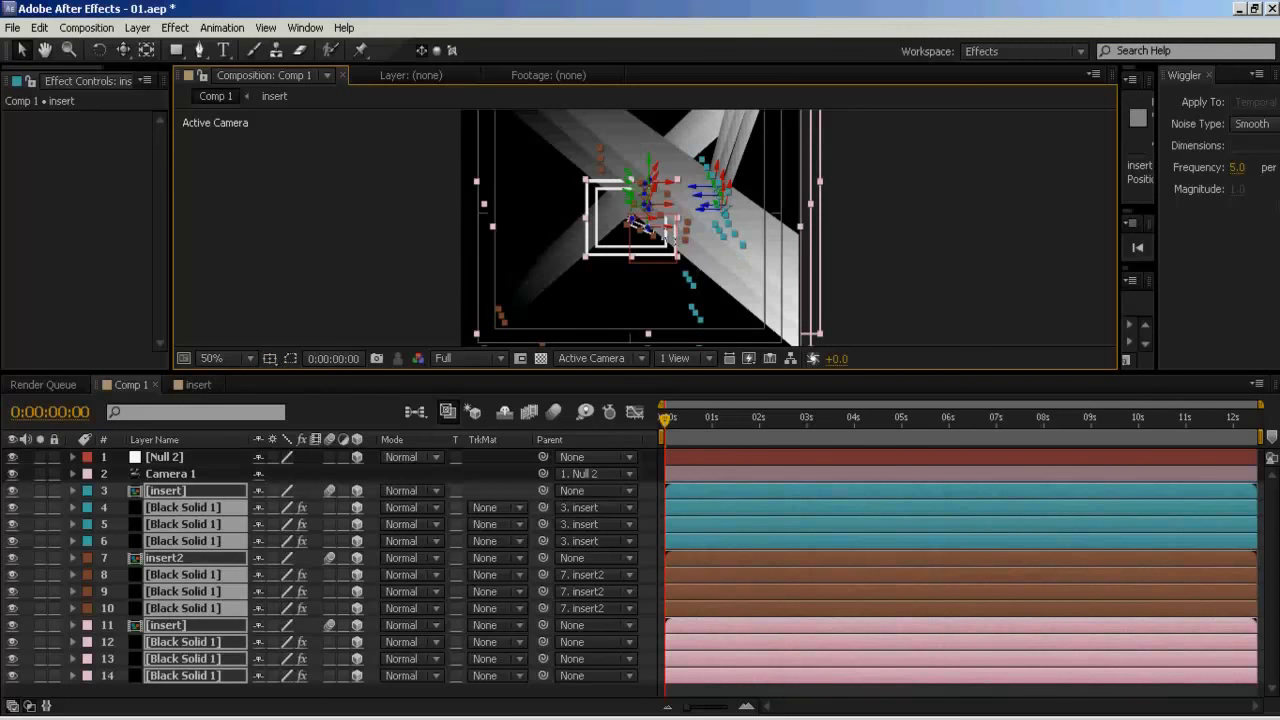
# Nudge the selected insert and solid layers to centre the inner frame on the safe guides, and deselect them
pyautogui.moveTo(672, 236); pyautogui.dragTo(679, 238)
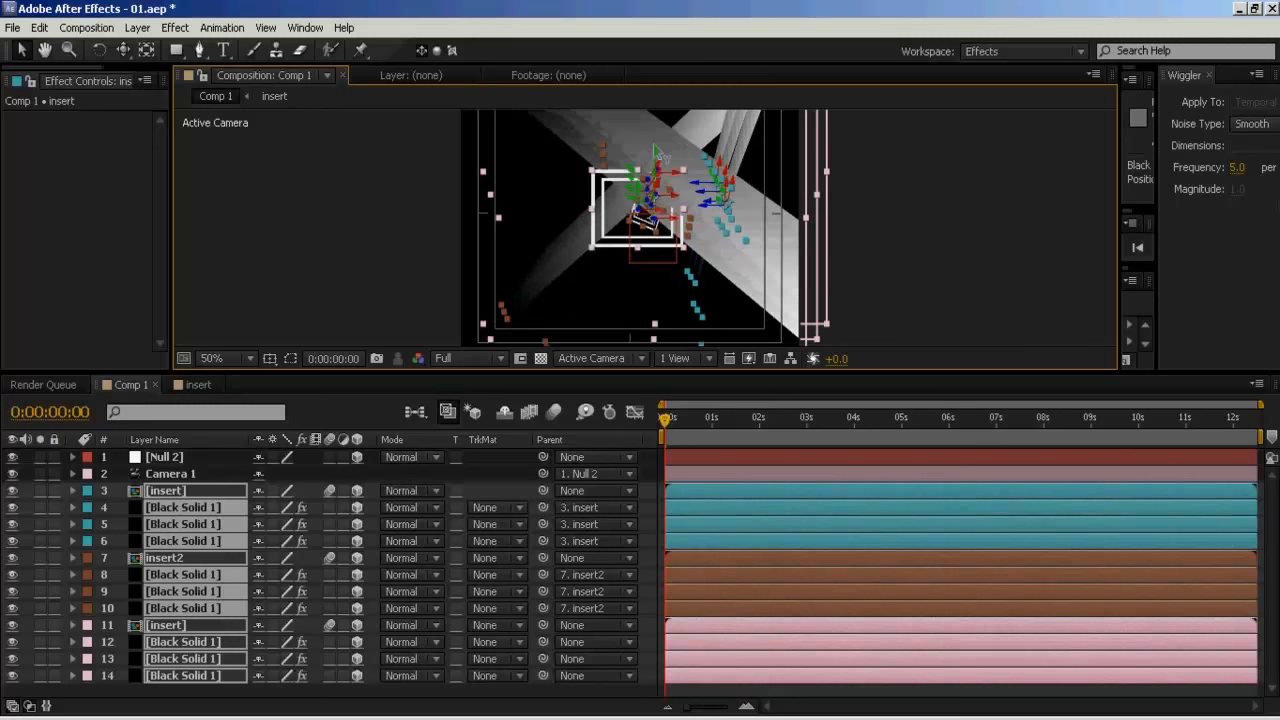
pyautogui.scroll(-2, 662, 228)
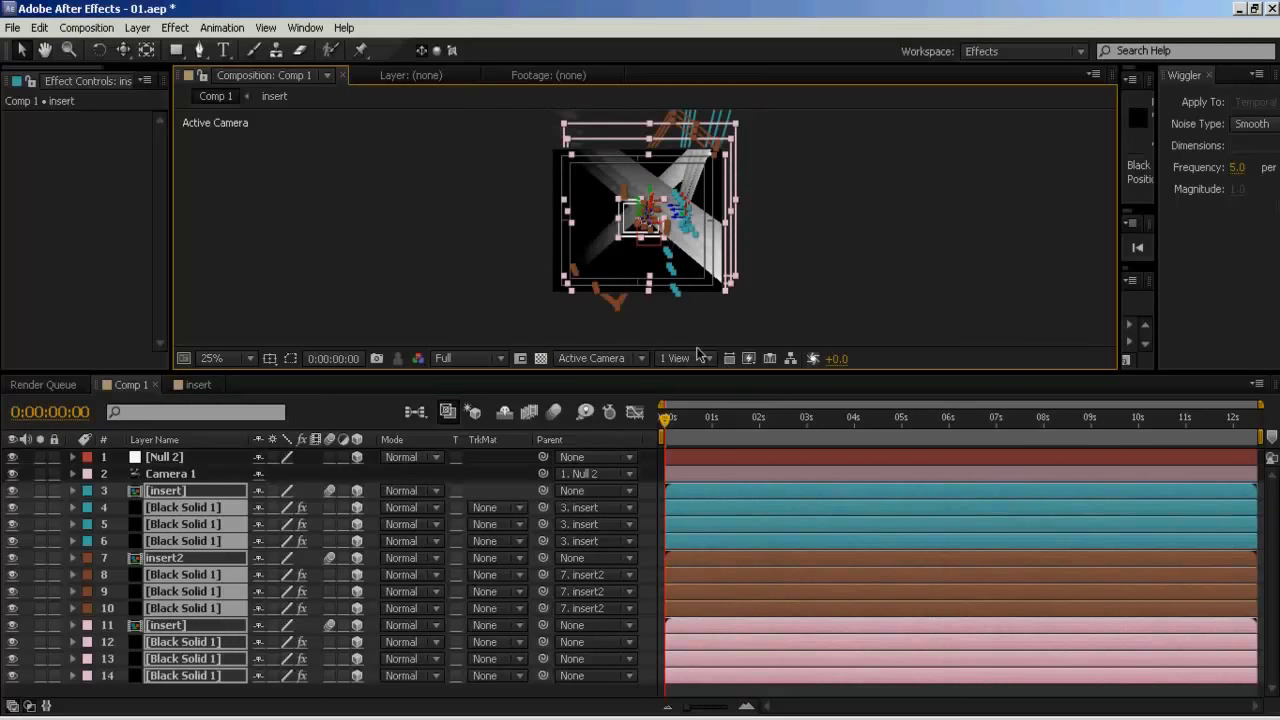
pyautogui.click(369, 293)
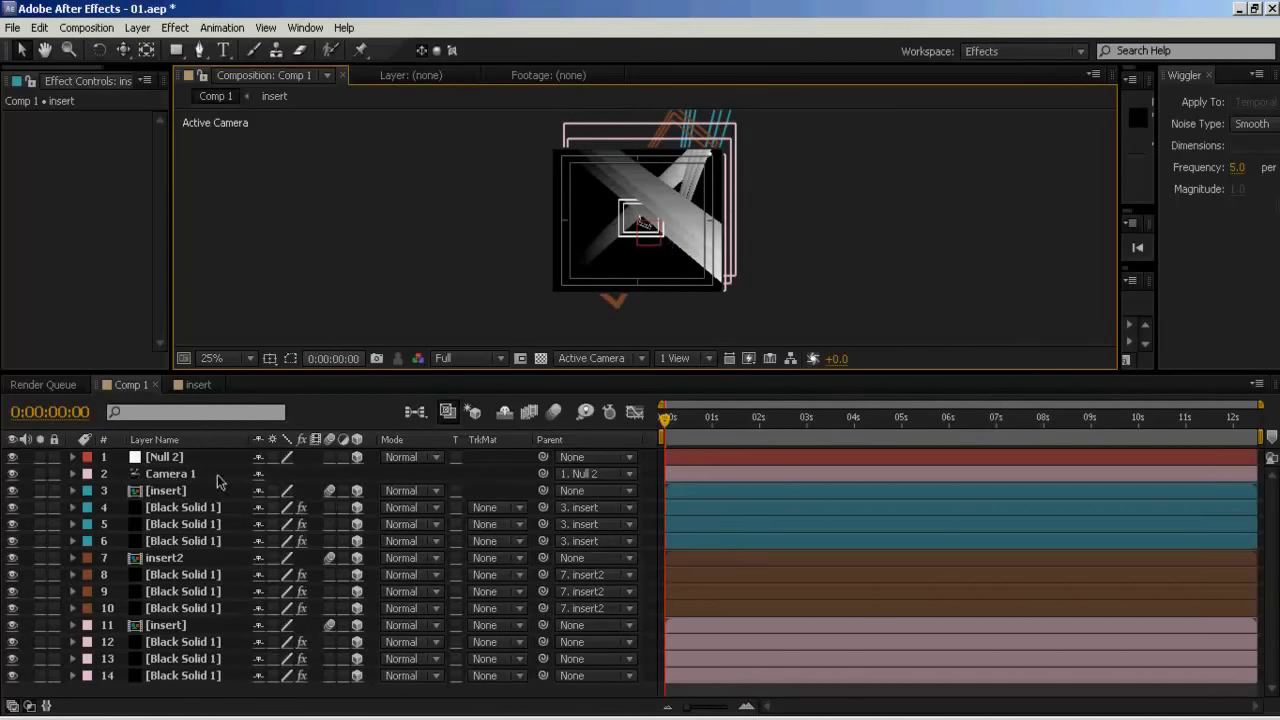
# Select the null layer, display the composition in two views, and enlarge the viewer area above the timeline
pyautogui.click(171, 458)
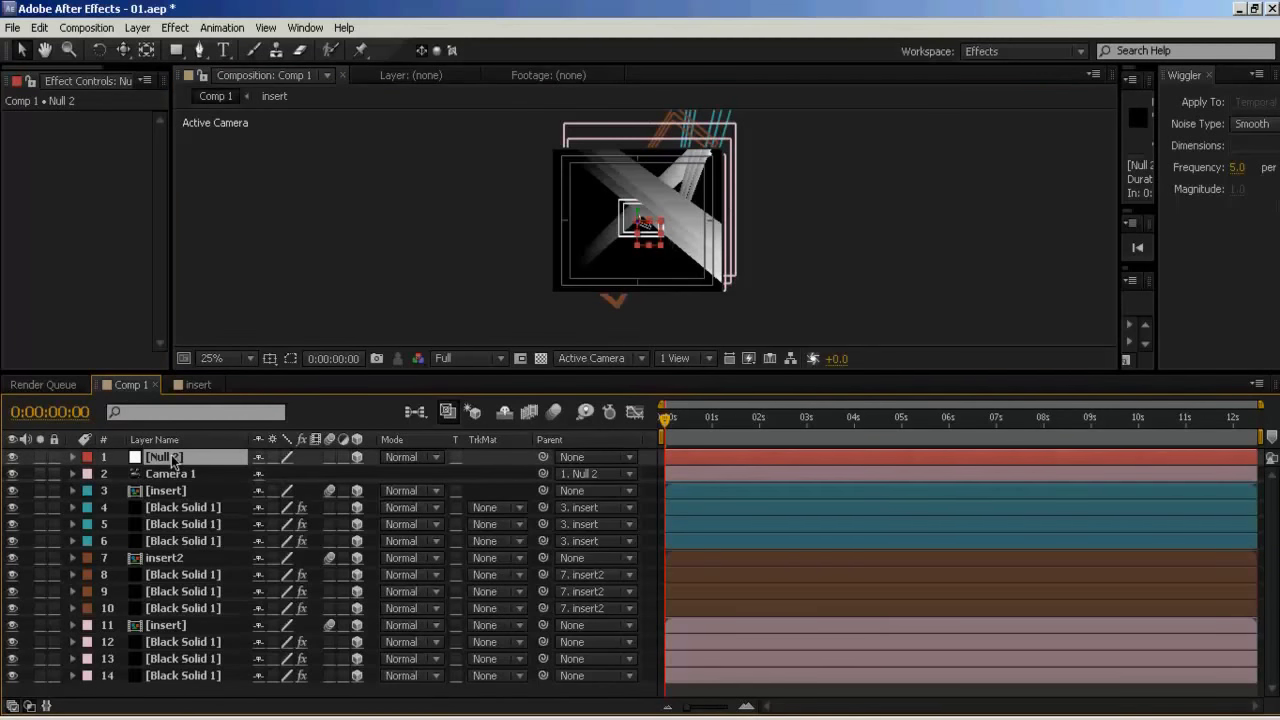
pyautogui.click(708, 362)
pyautogui.click(709, 401)
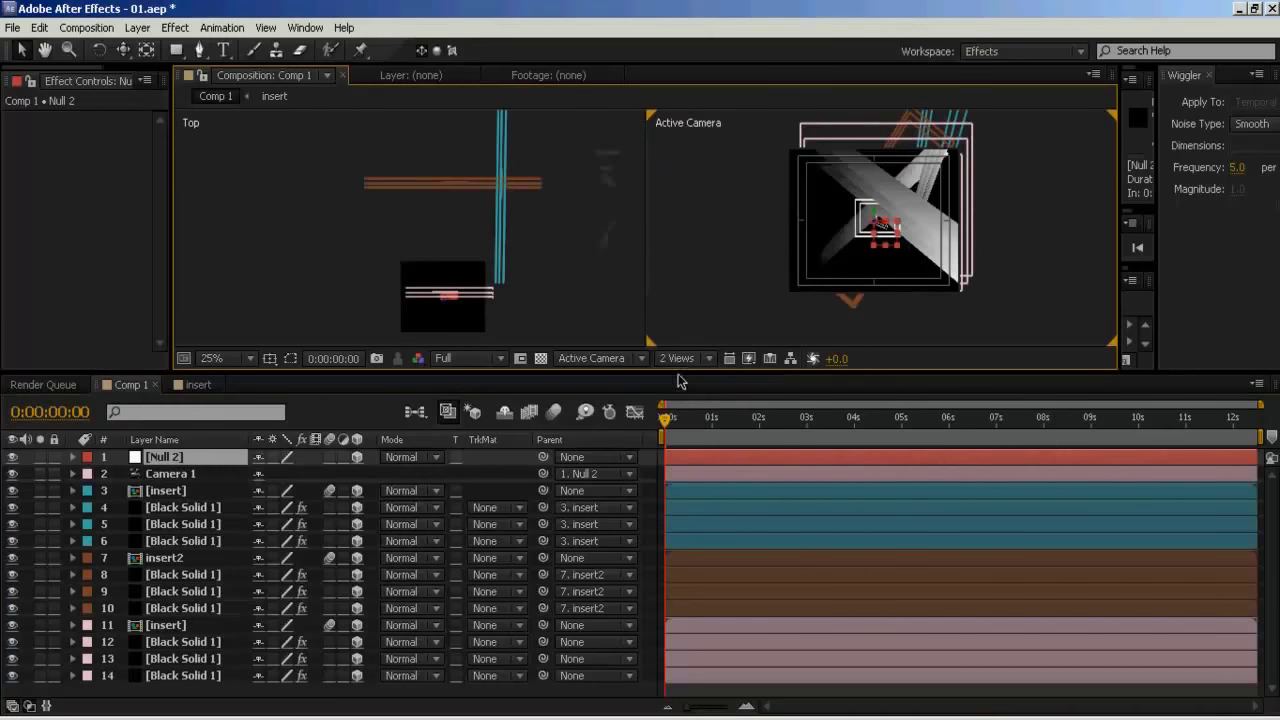
pyautogui.moveTo(677, 375); pyautogui.dragTo(684, 494)
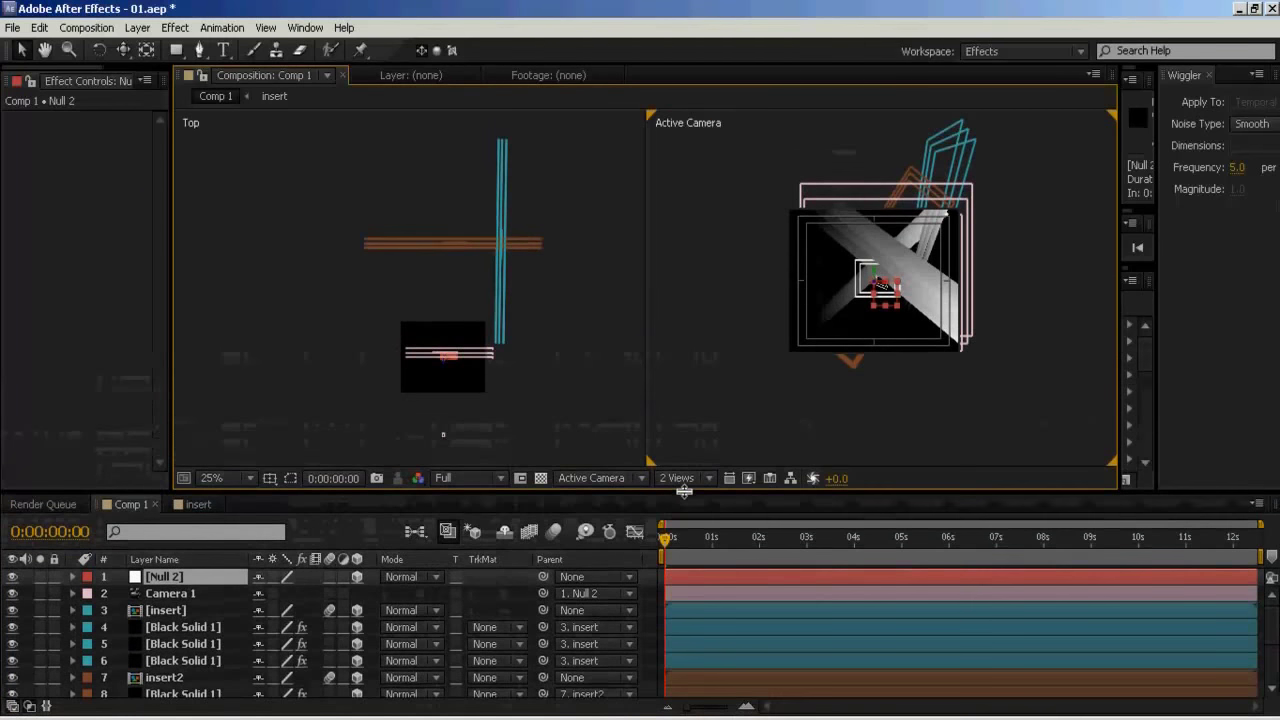
# Move the null along Z in the Top view to a Z position of 38, in line with the nearest insert layer
pyautogui.scroll(2, 506, 419)
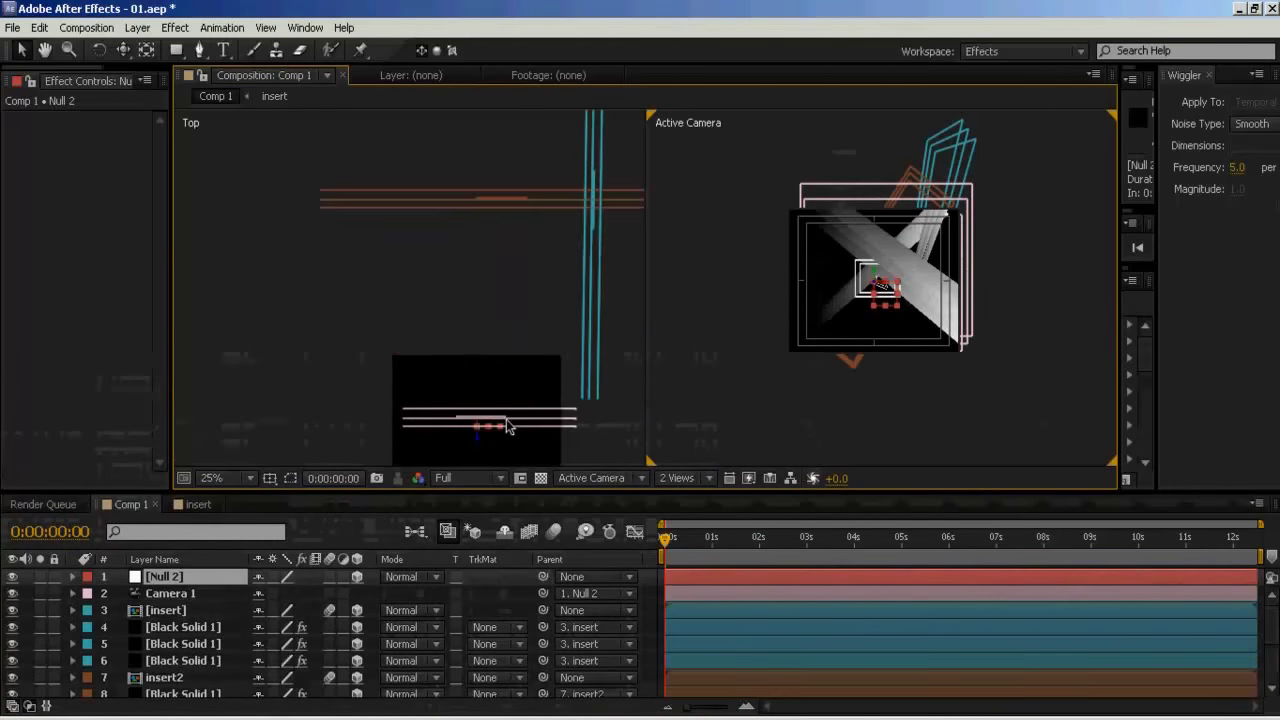
pyautogui.moveTo(506, 419); pyautogui.dragTo(451, 217)
pyautogui.scroll(2, 457, 271)
pyautogui.moveTo(457, 271); pyautogui.dragTo(456, 289)
pyautogui.press('v')
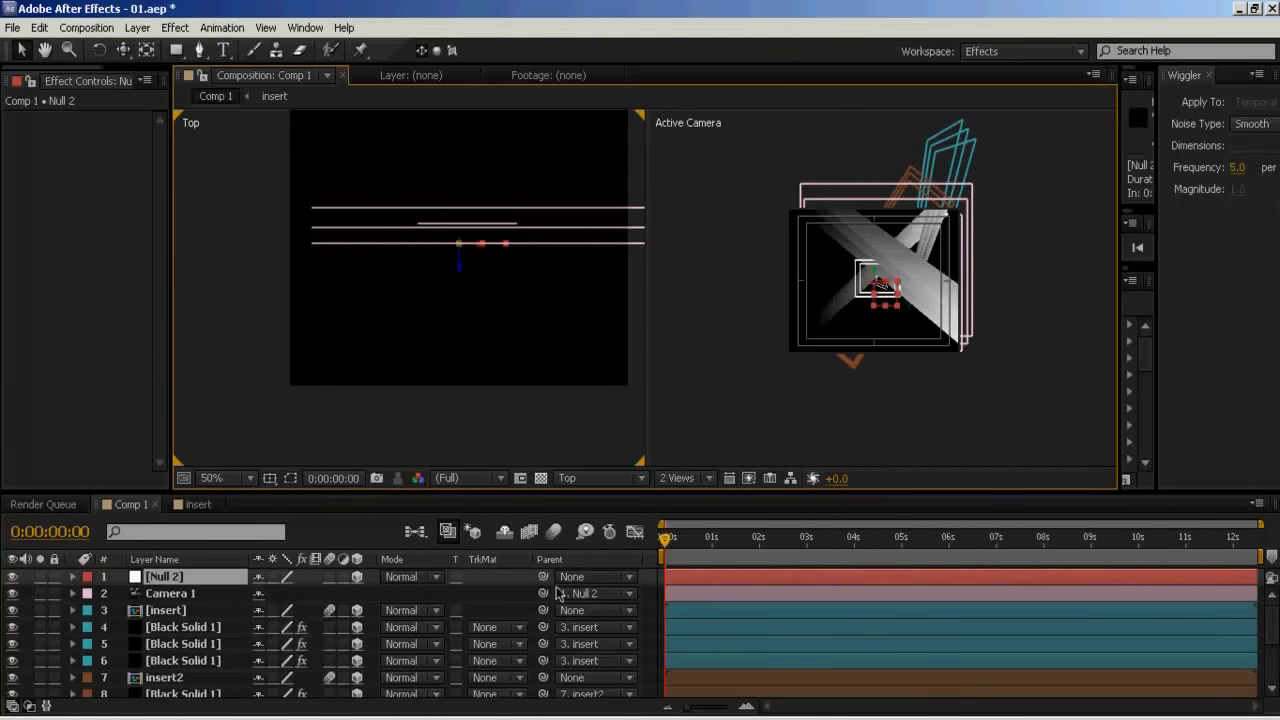
pyautogui.moveTo(460, 272); pyautogui.dragTo(458, 252)
pyautogui.scroll(-3, 178, 632)
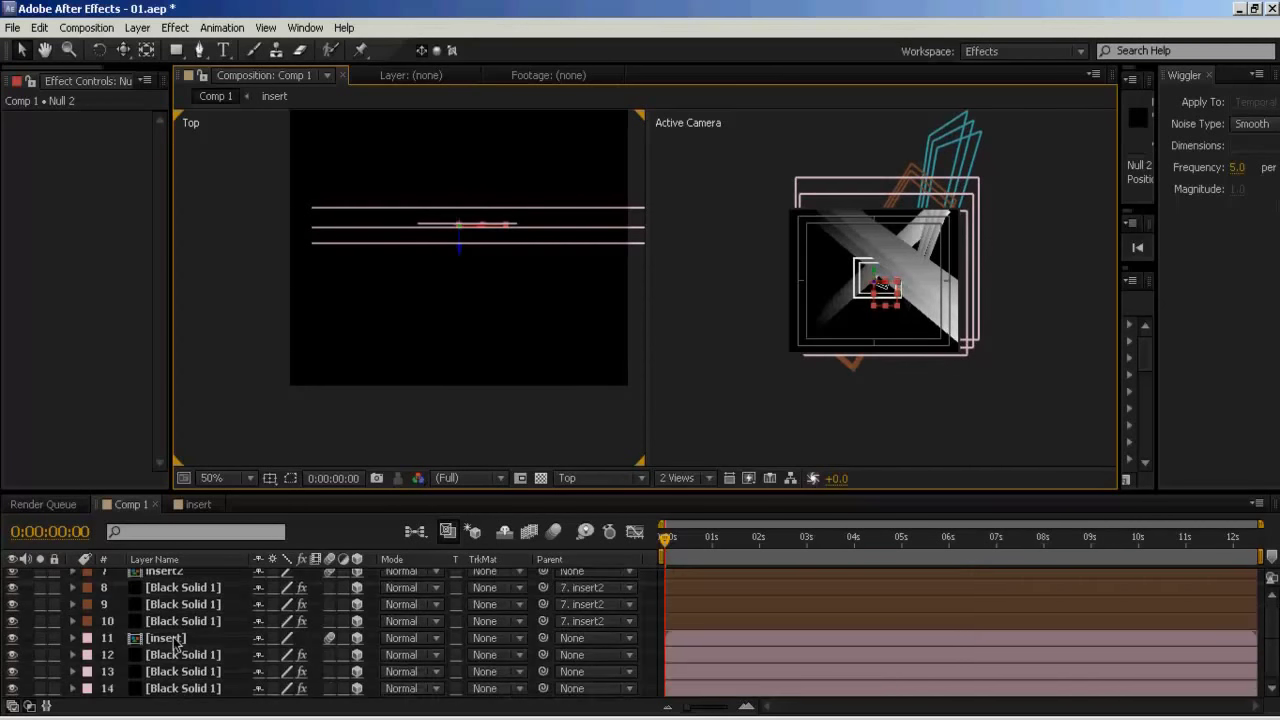
pyautogui.click(172, 640)
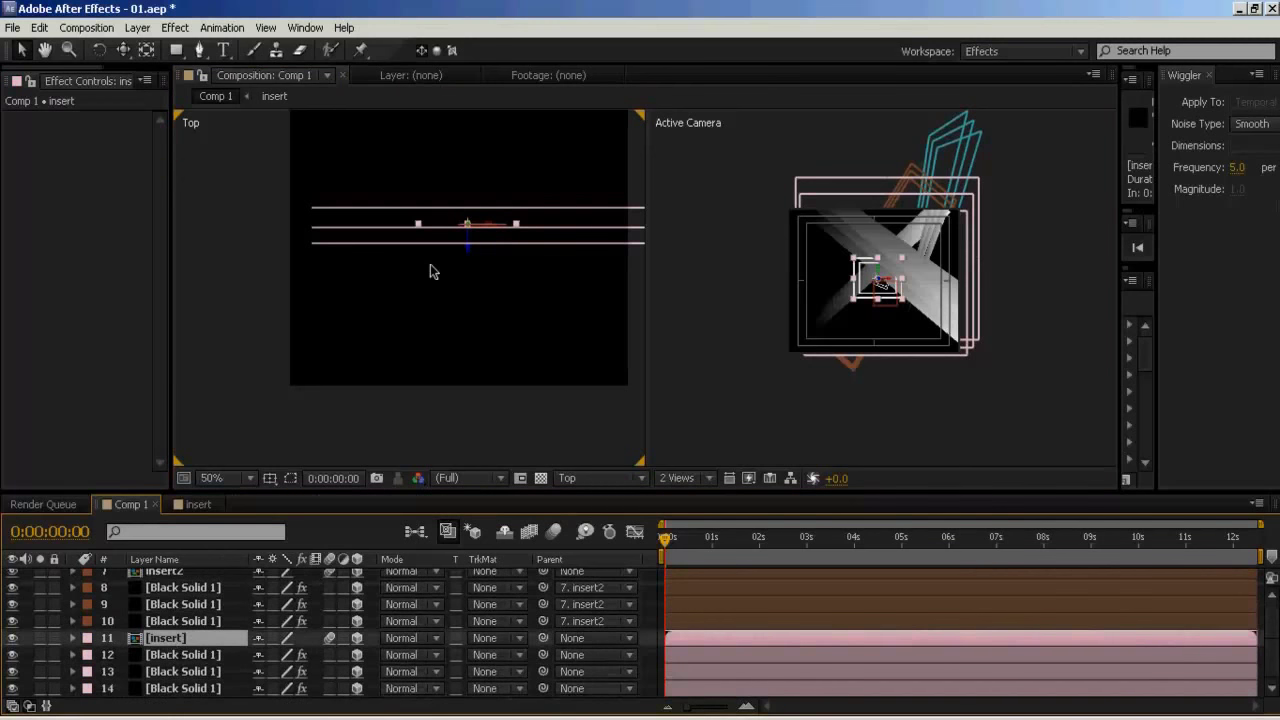
pyautogui.scroll(3, 216, 578)
pyautogui.click(182, 578)
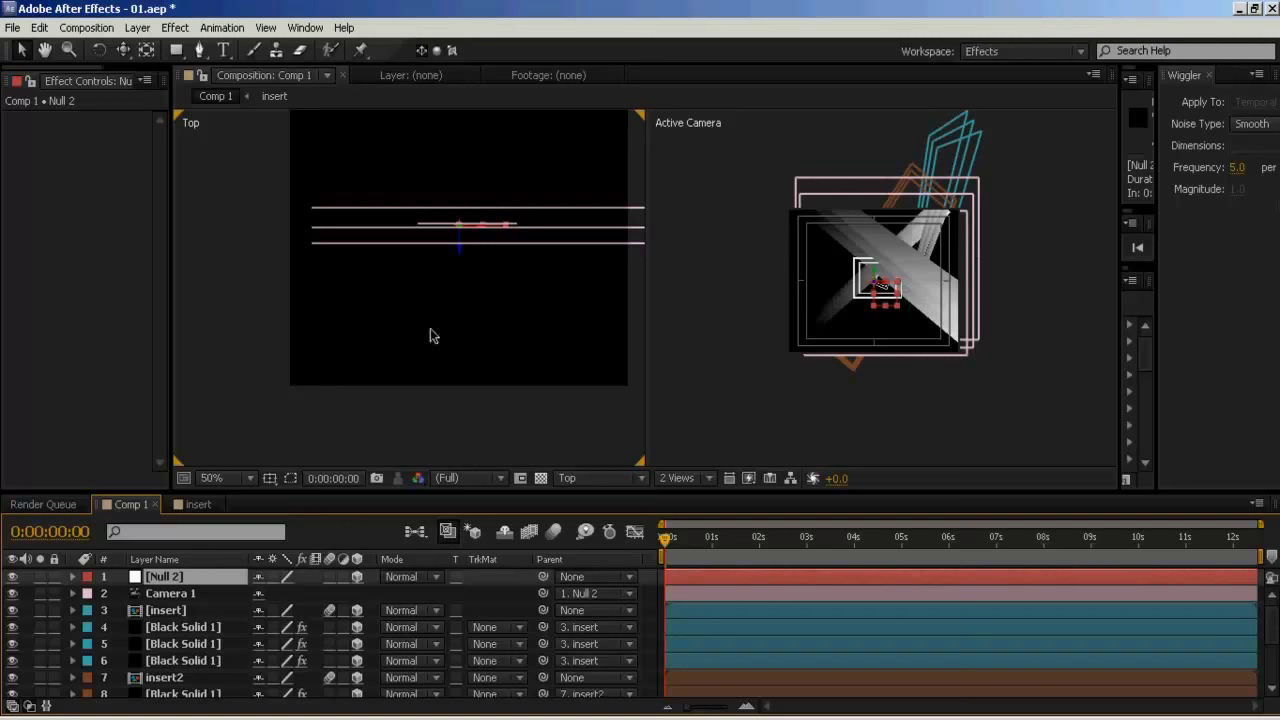
# Reveal the null's transform properties and enable keyframing at 0:00 for Position, Scale, Orientation, all three rotations and Opacity
pyautogui.click(72, 577)
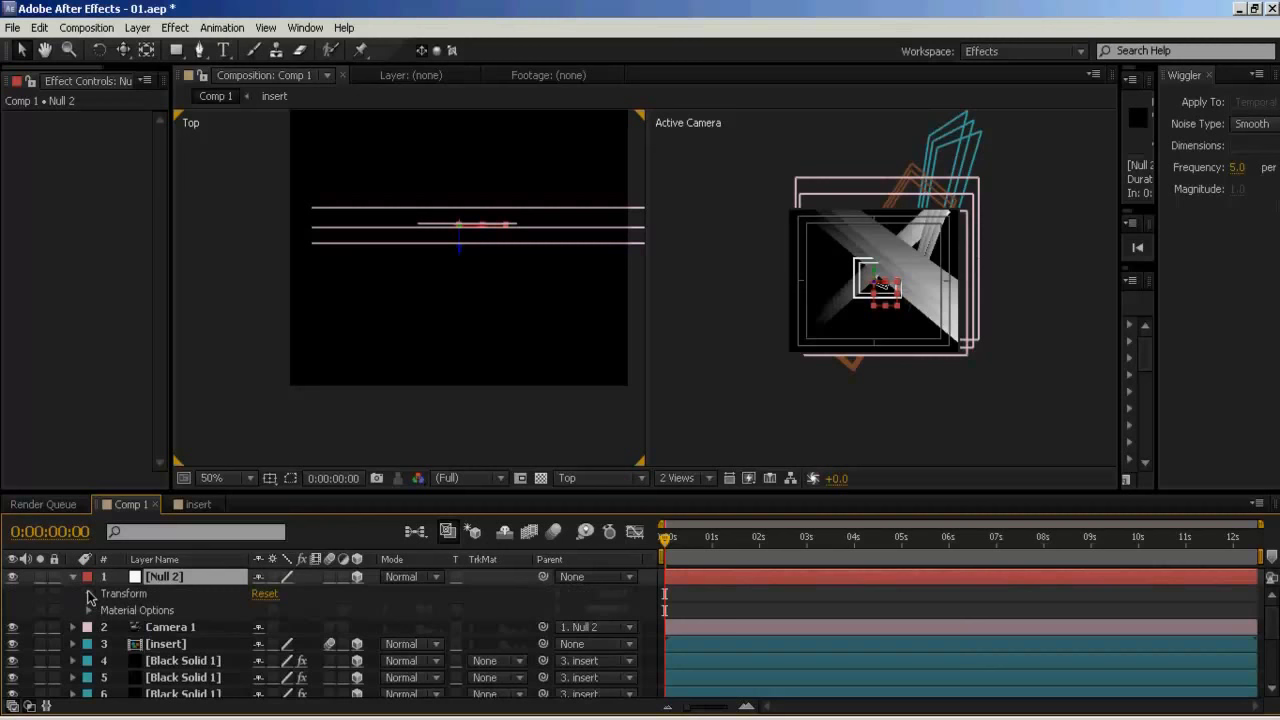
pyautogui.click(89, 594)
pyautogui.scroll(-2, 112, 622)
pyautogui.scroll(2, 118, 614)
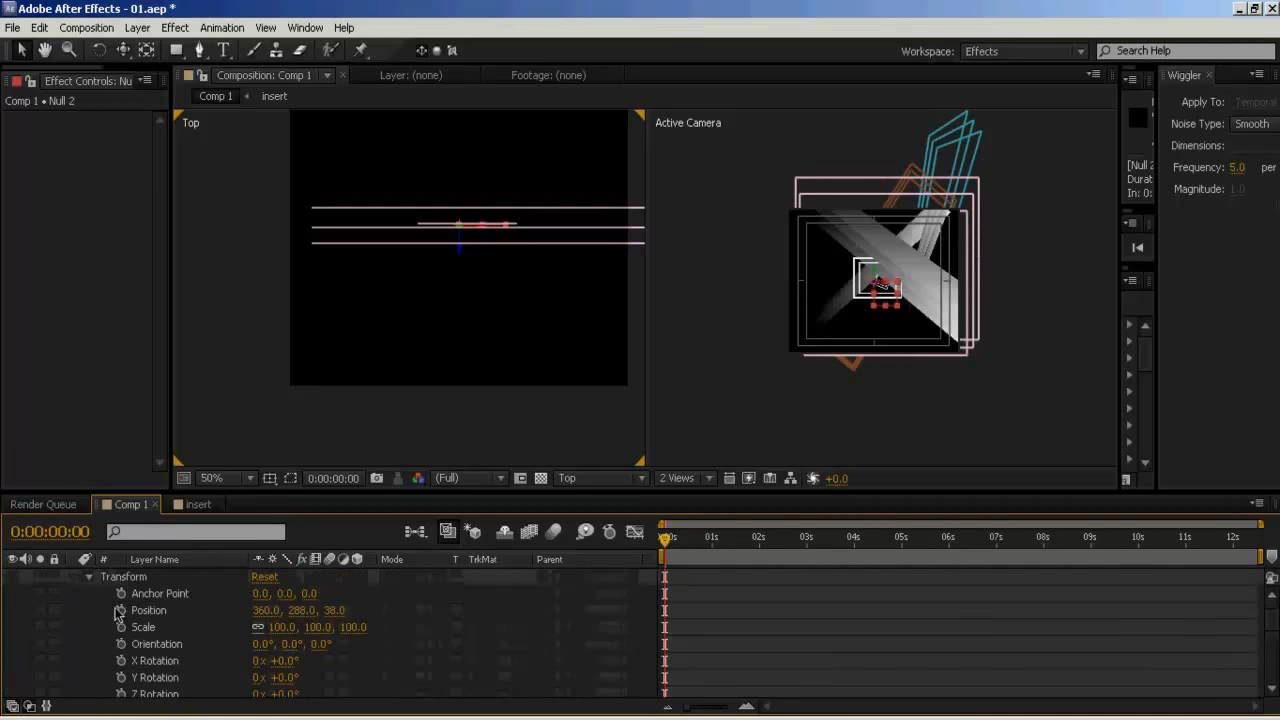
pyautogui.moveTo(121, 610); pyautogui.dragTo(138, 674)
pyautogui.scroll(2, 212, 612)
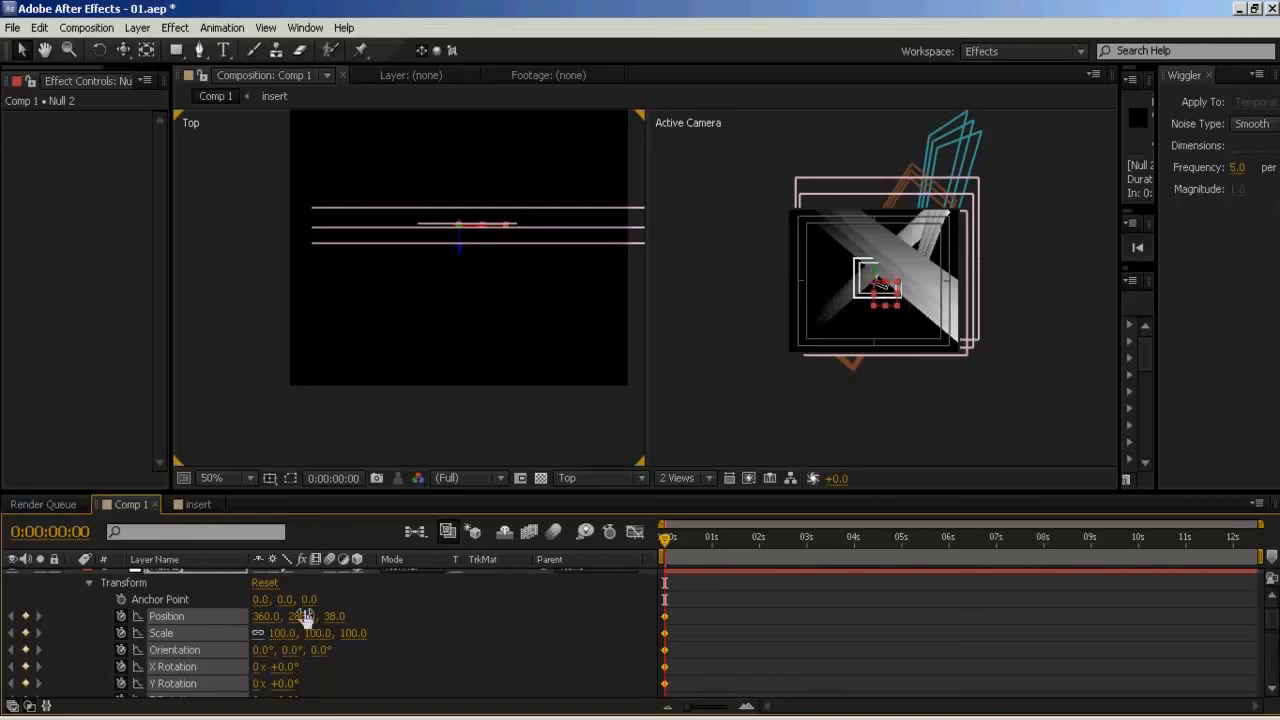
# Set the null's Scale to 51% at the first frame and enlarge the timeline to show all its transform properties
pyautogui.click(386, 621)
pyautogui.moveTo(354, 640); pyautogui.dragTo(305, 633)
pyautogui.scroll(1, 243, 577)
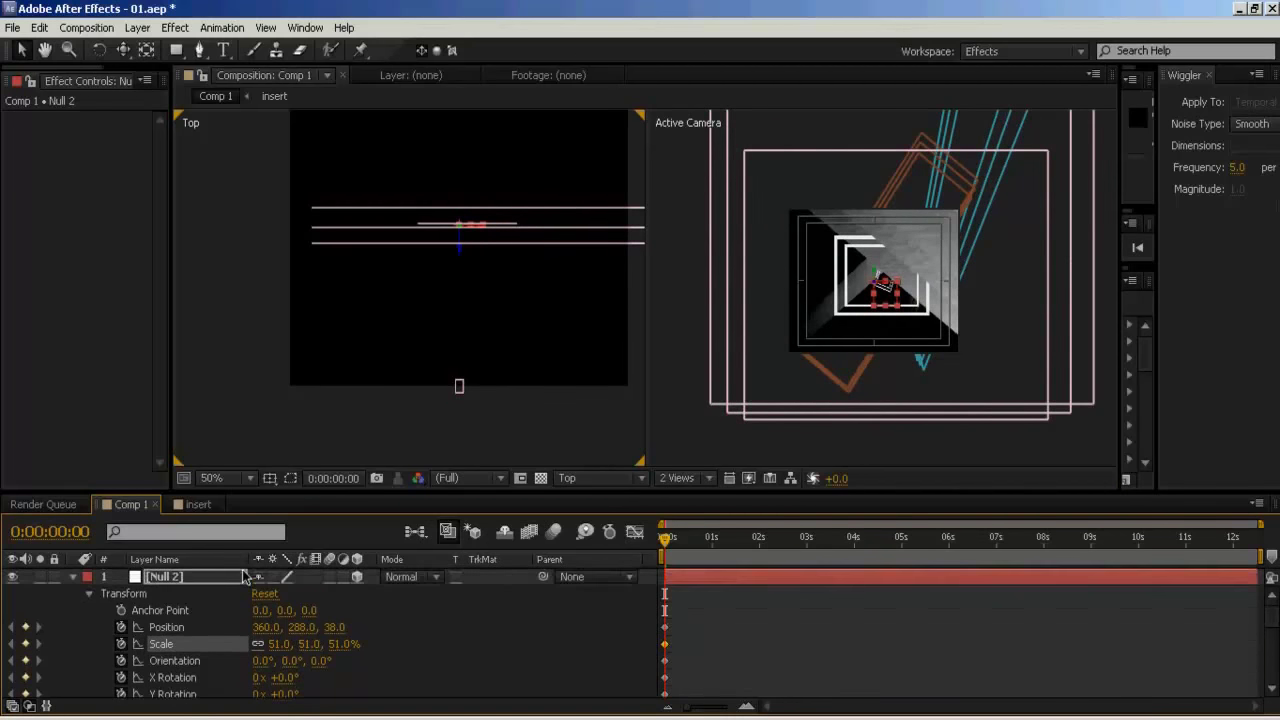
pyautogui.moveTo(258, 493); pyautogui.dragTo(258, 398)
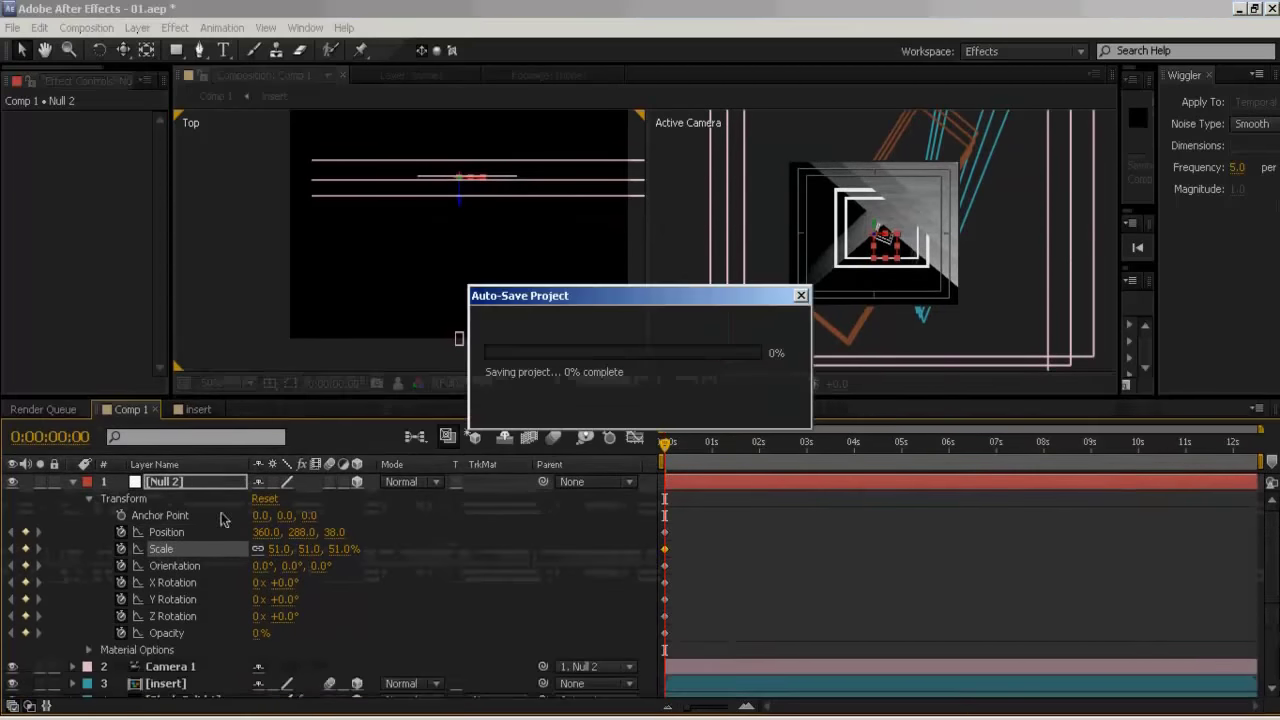
# Select all of the null's keyframes at the first frame and apply Easy Ease Out to them
pyautogui.click(170, 670)
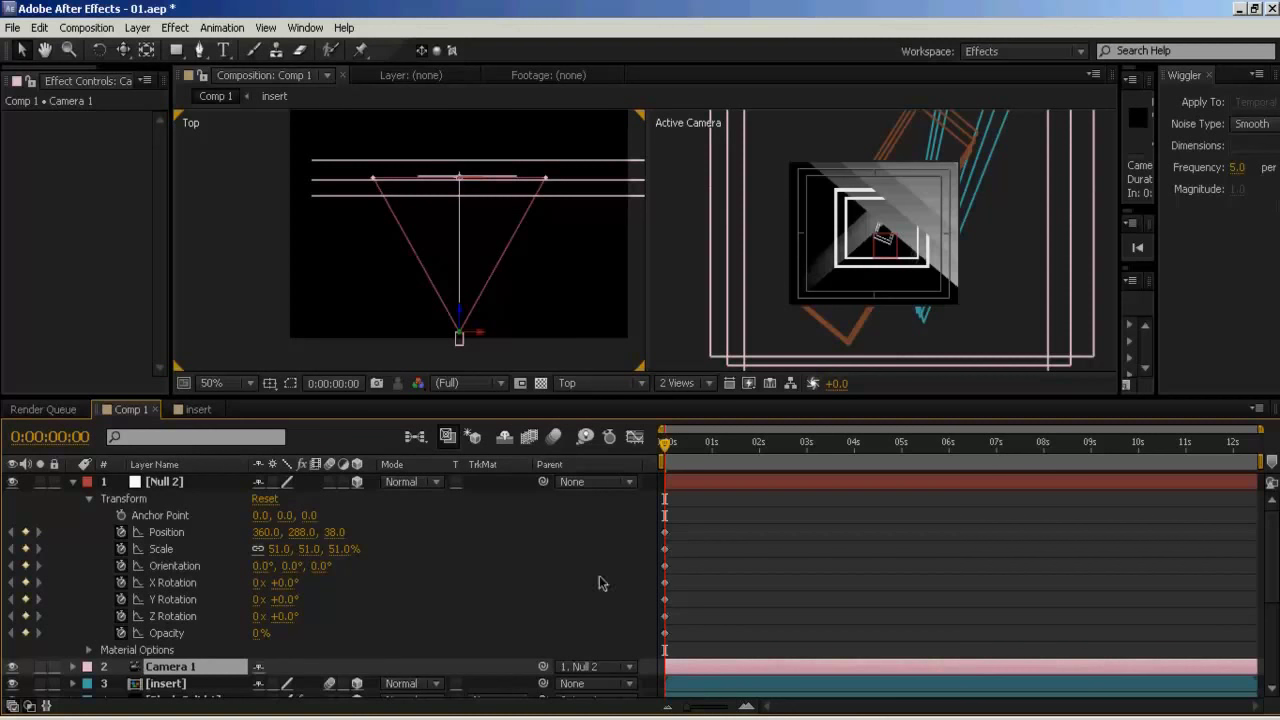
pyautogui.moveTo(693, 526); pyautogui.dragTo(650, 638)
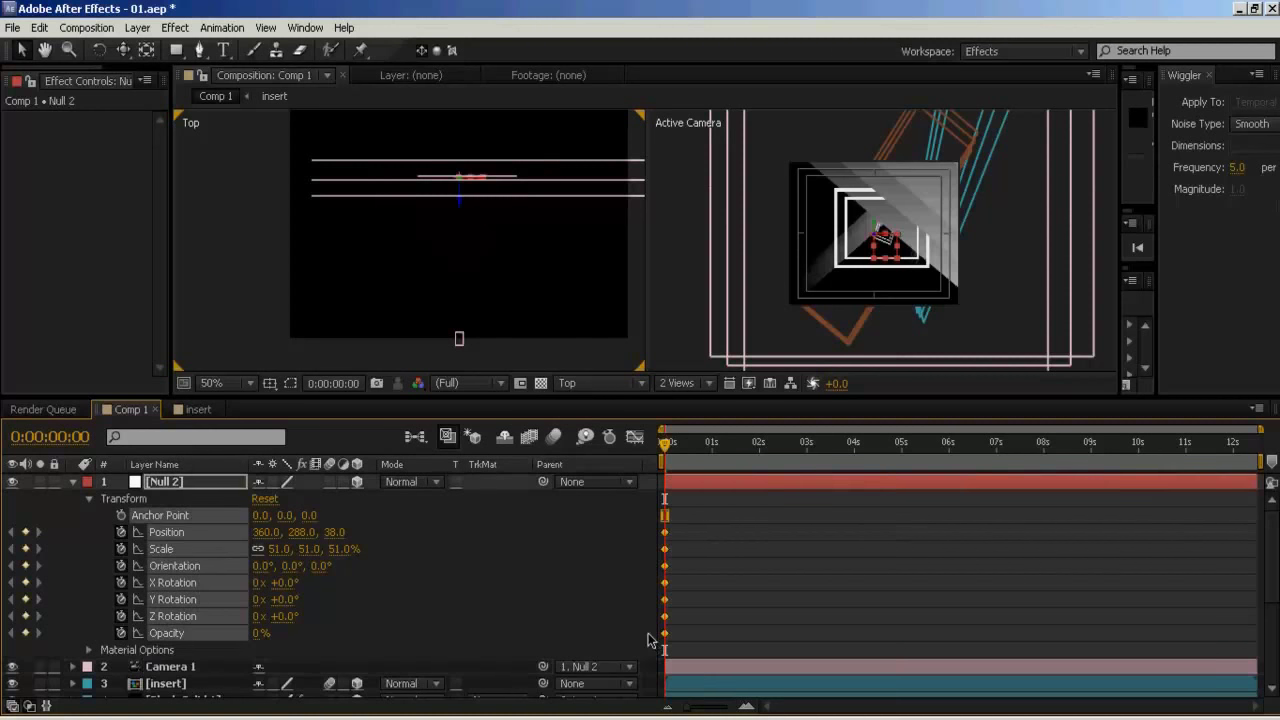
pyautogui.rightClick(666, 643)
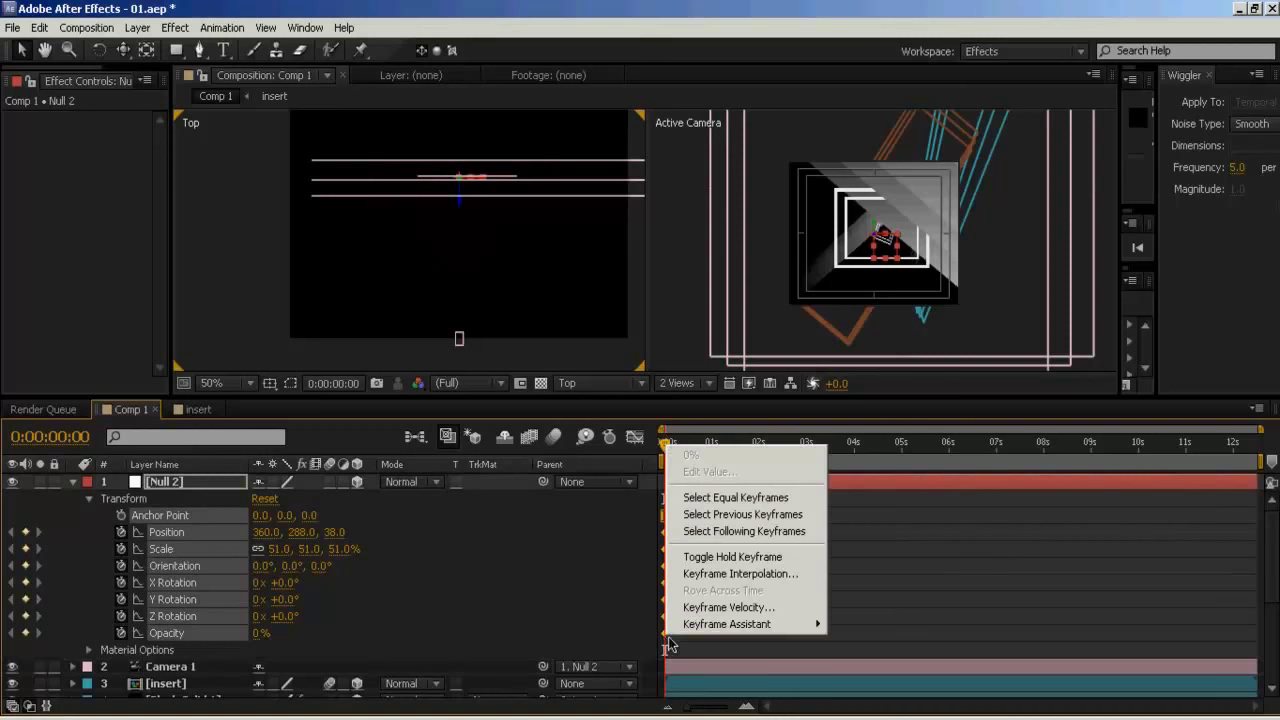
pyautogui.moveTo(699, 626)
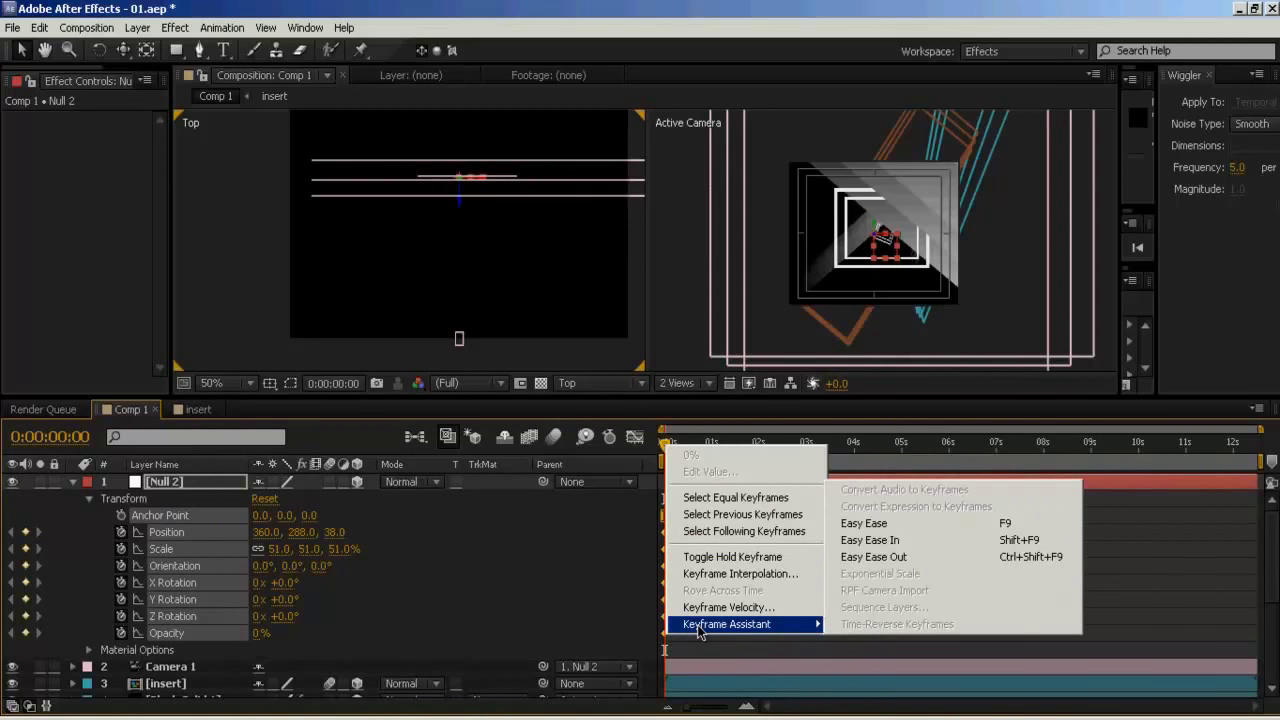
pyautogui.click(912, 556)
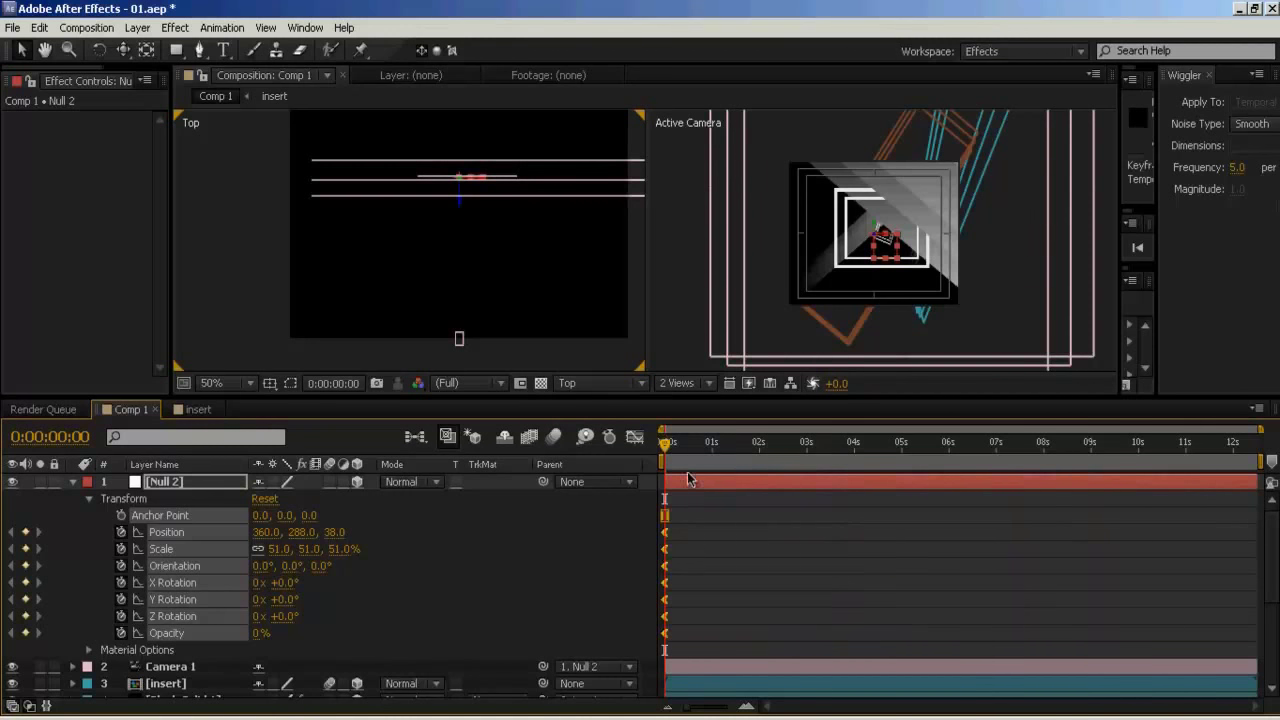
# Find the insert2 layer in the Top view, reveal its transform properties and add a Position keyframe at 0:00
pyautogui.press('h')
pyautogui.moveTo(452, 188); pyautogui.dragTo(466, 300)
pyautogui.moveTo(481, 229); pyautogui.dragTo(480, 260)
pyautogui.press('v')
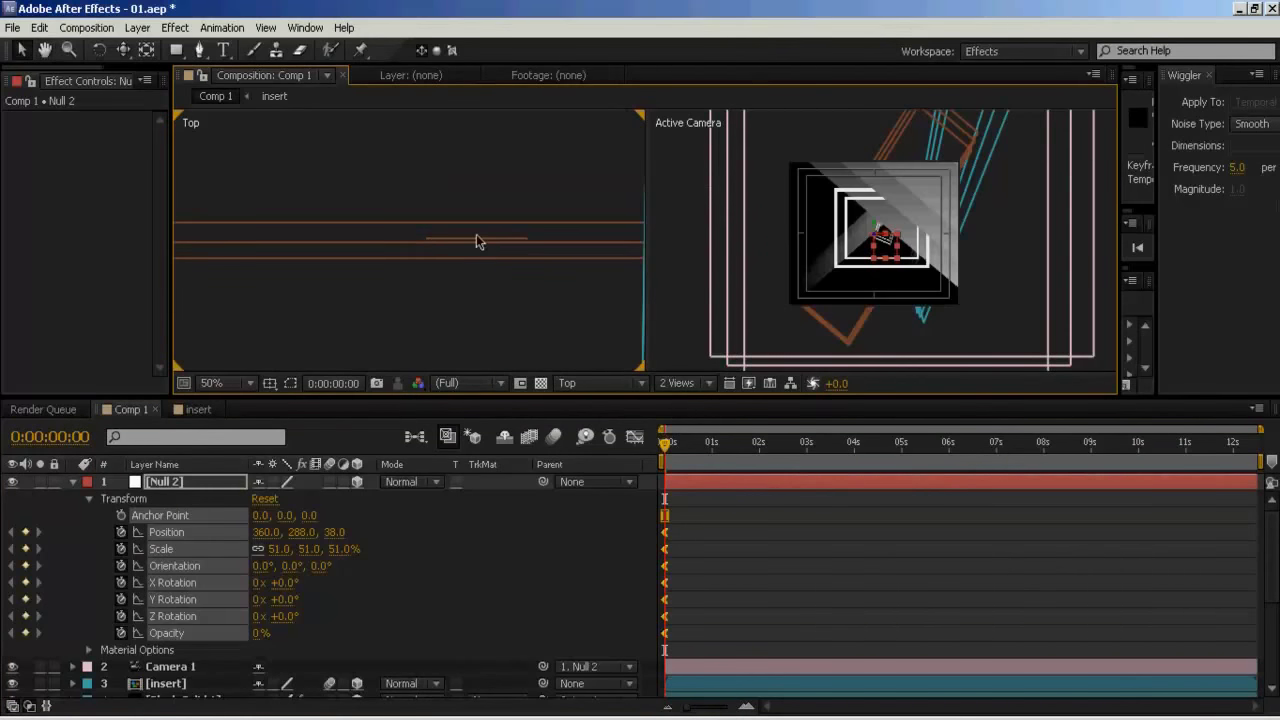
pyautogui.press('h')
pyautogui.moveTo(288, 600); pyautogui.dragTo(284, 407)
pyautogui.press('v')
pyautogui.click(165, 572)
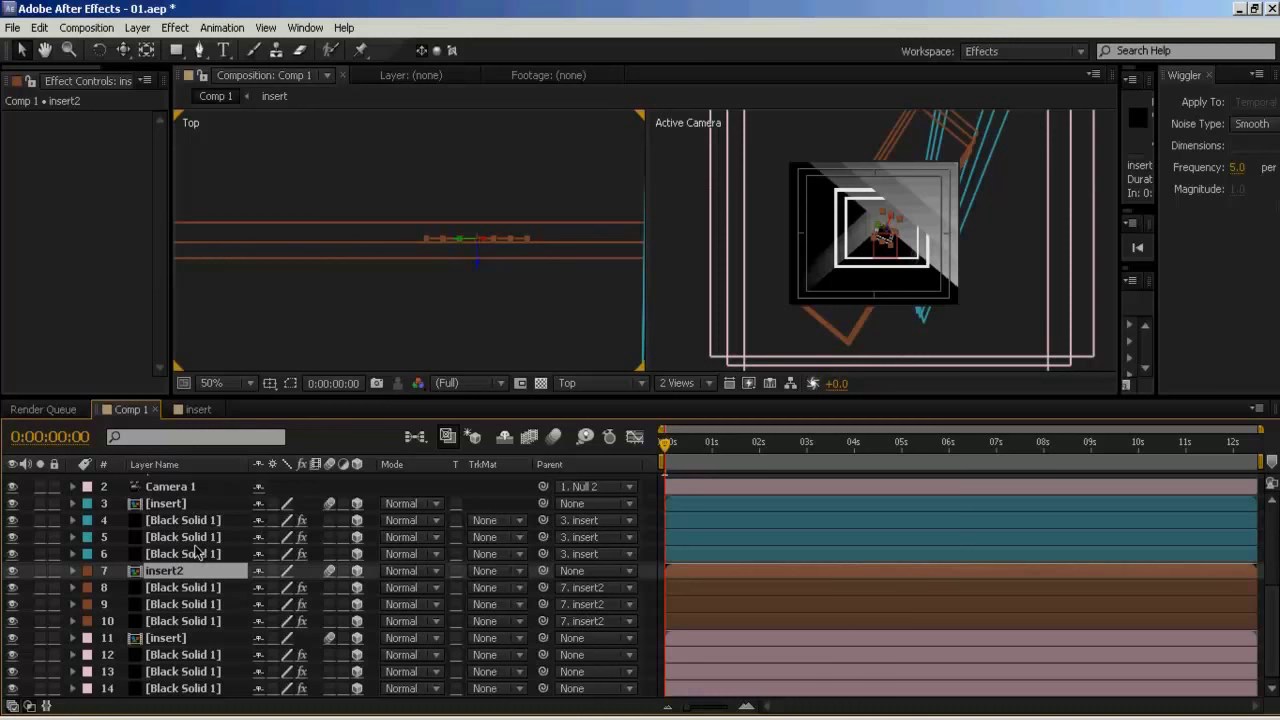
pyautogui.click(72, 571)
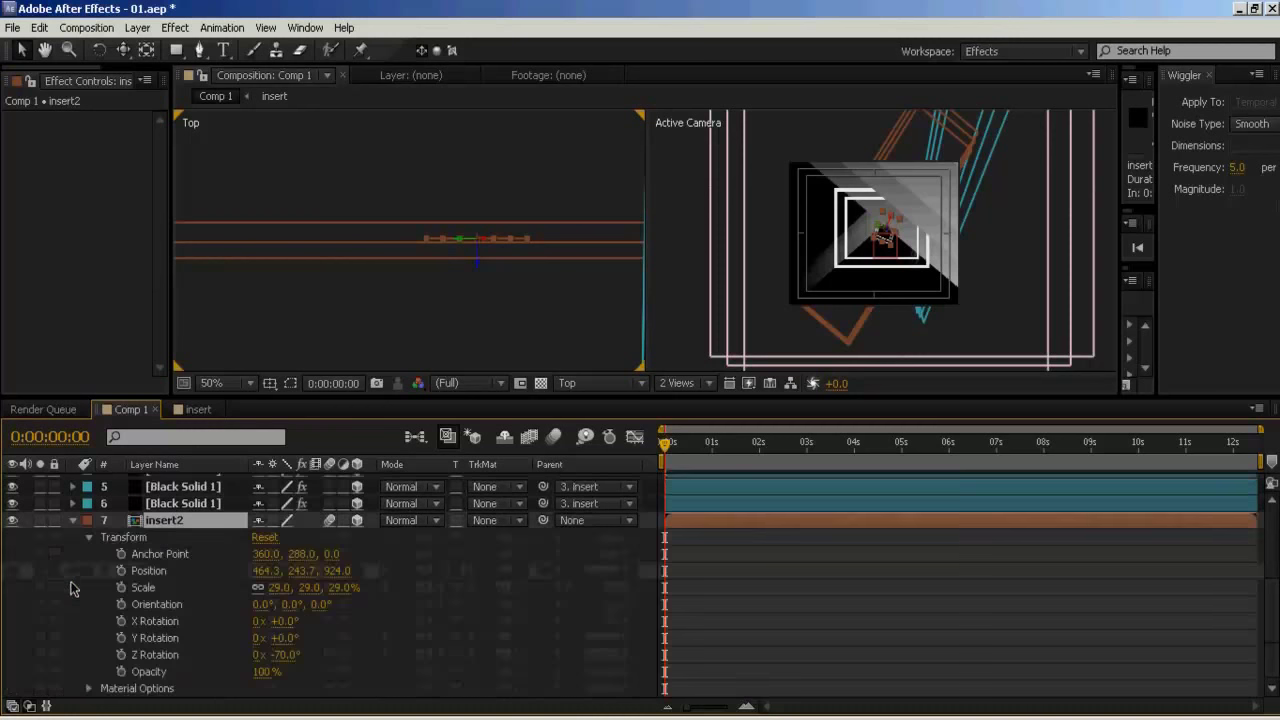
pyautogui.click(121, 571)
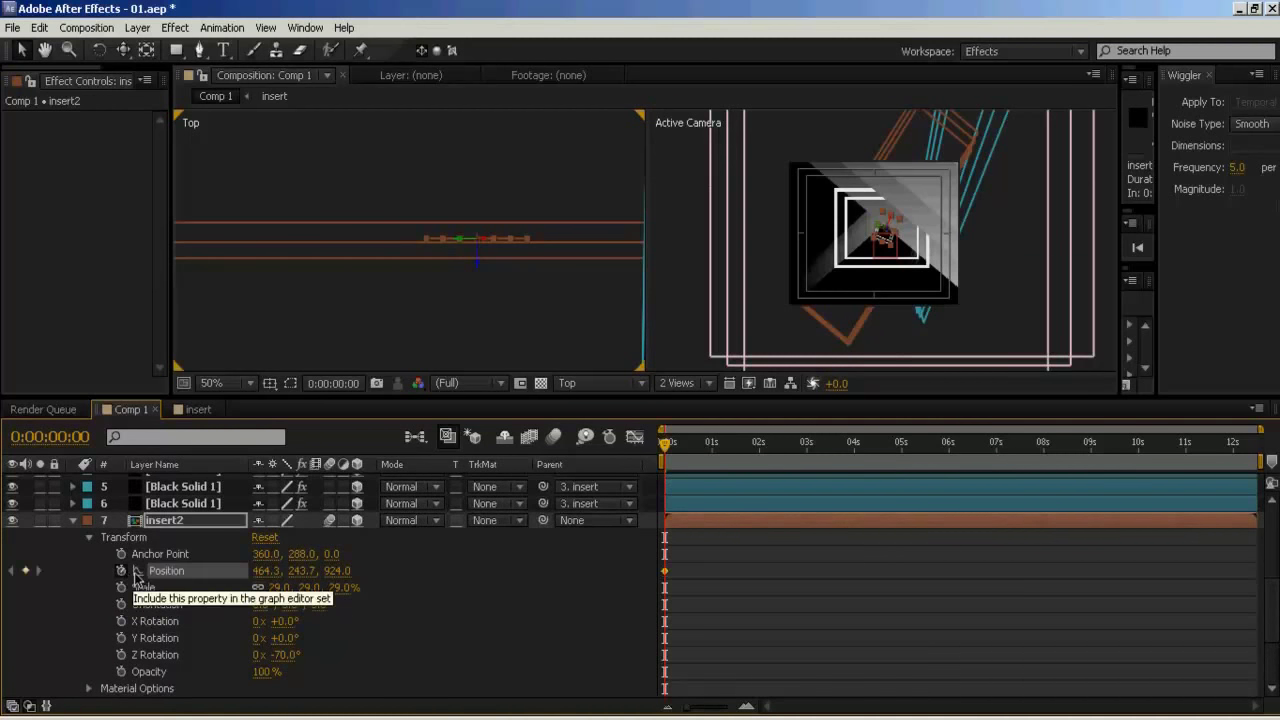
# Select the Position, Scale and Orientation values of insert2 at the first frame and cut them
pyautogui.moveTo(702, 582); pyautogui.dragTo(645, 612)
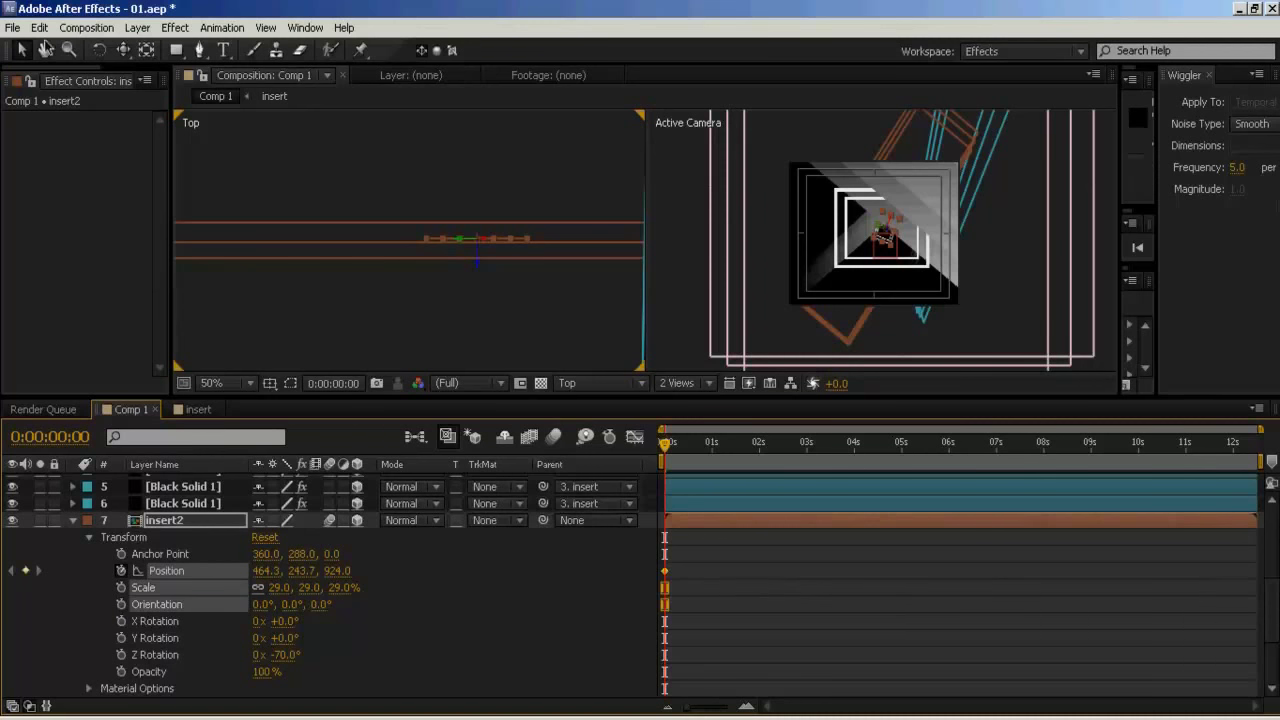
pyautogui.click(38, 28)
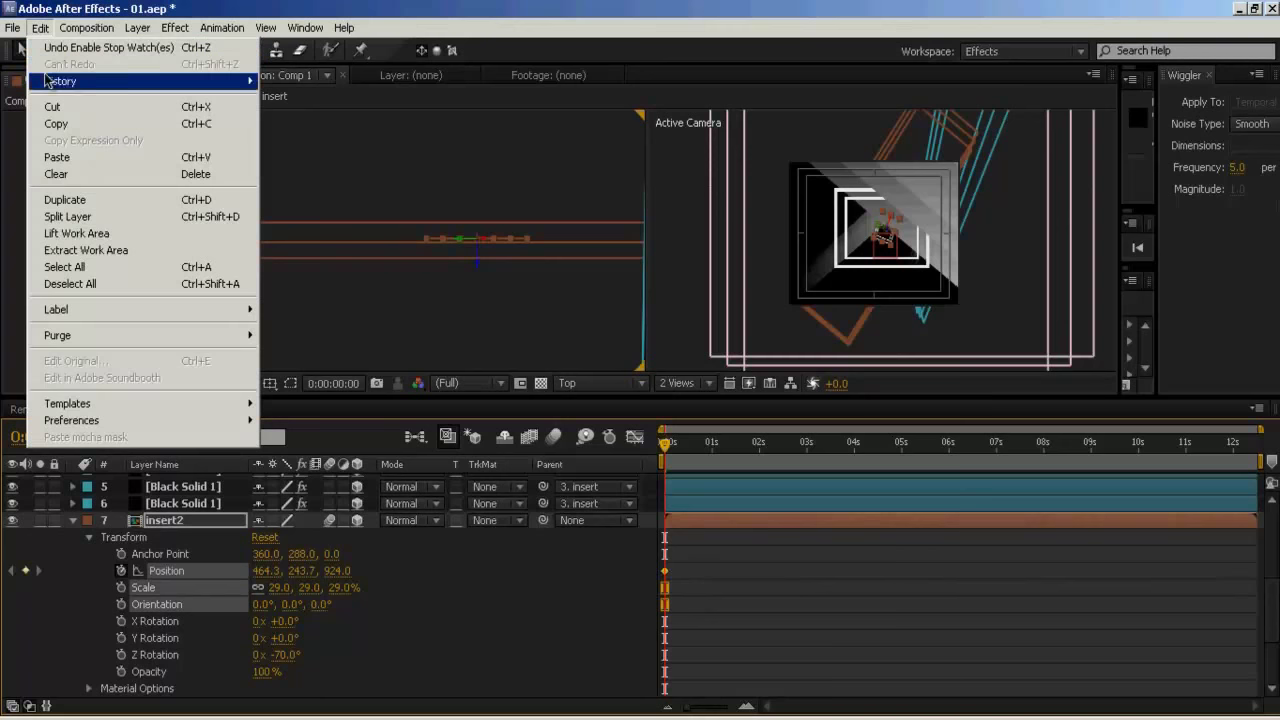
pyautogui.click(52, 107)
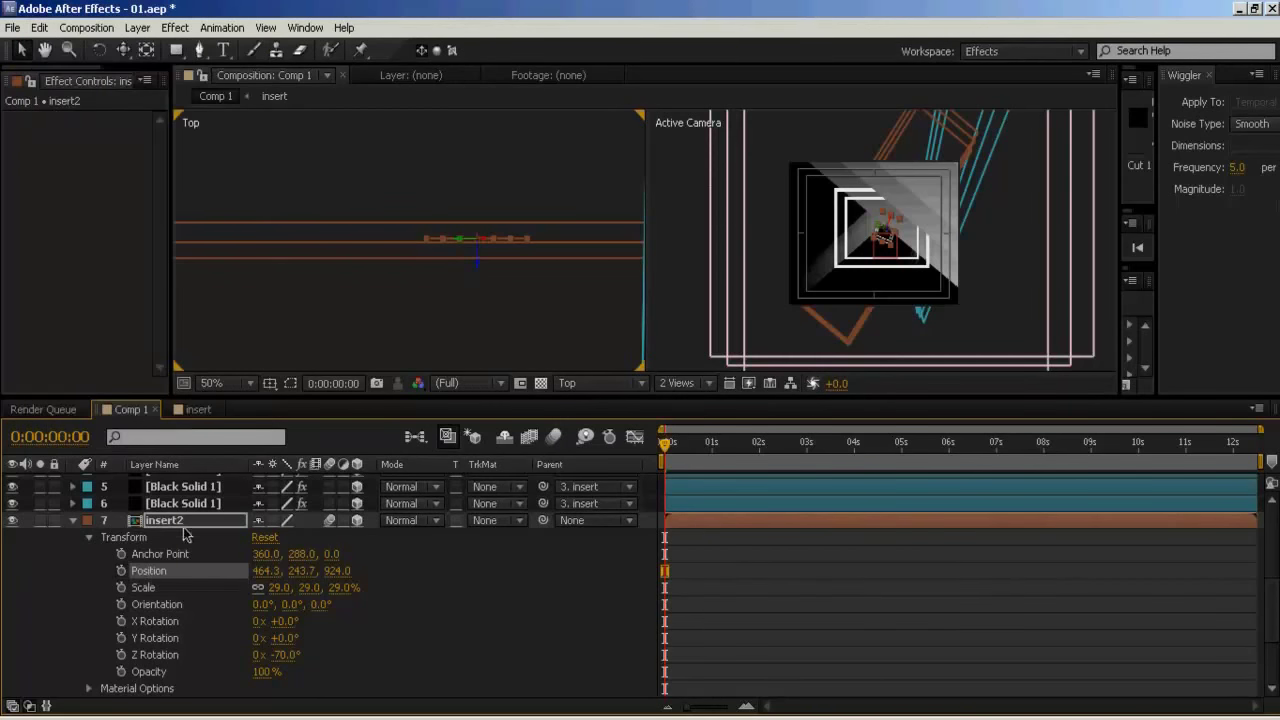
# Paste the cut Position, Scale and Orientation values onto the null at 0:00:02:00
pyautogui.scroll(3, 185, 540)
pyautogui.scroll(2, 185, 540)
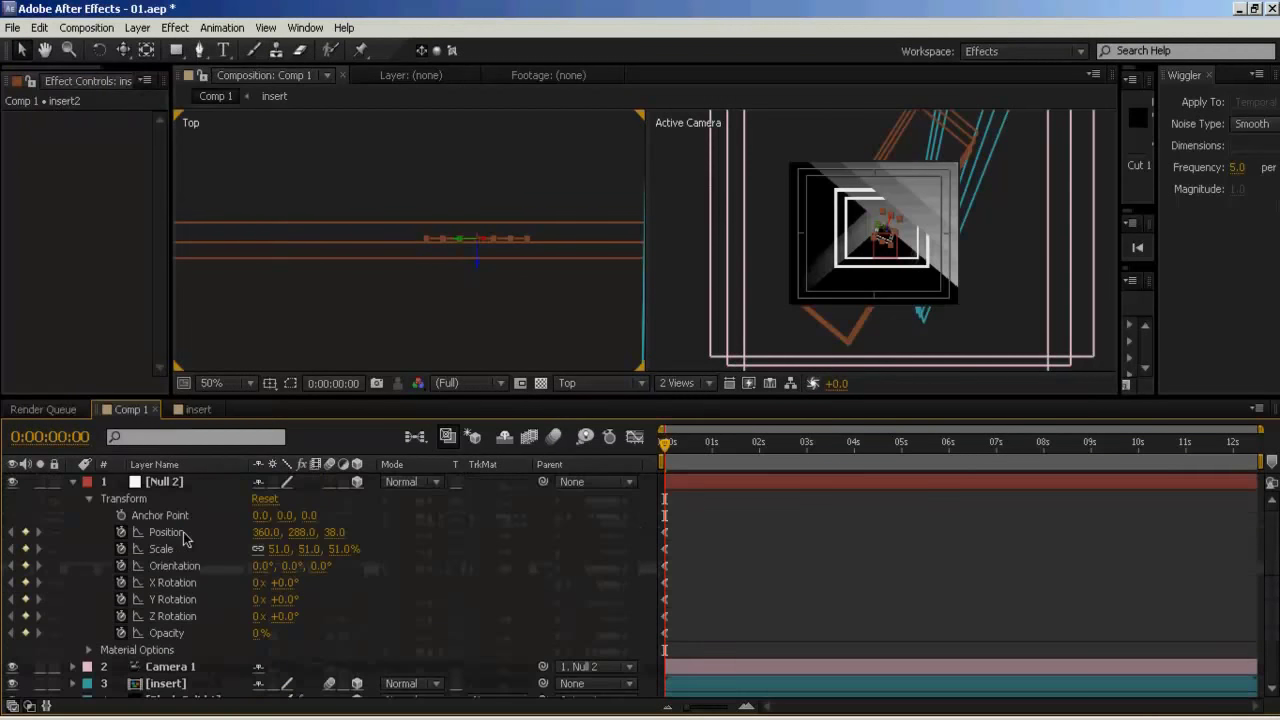
pyautogui.click(190, 484)
pyautogui.moveTo(662, 450); pyautogui.dragTo(690, 448)
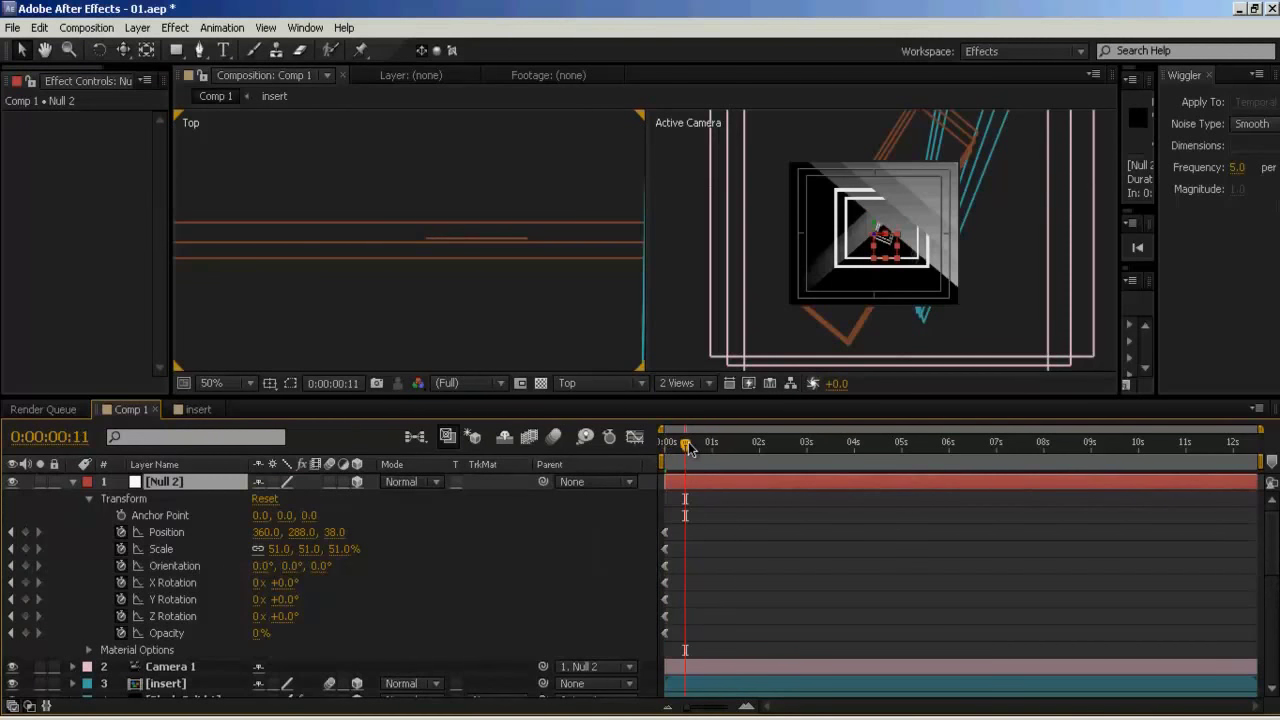
pyautogui.press('=')
pyautogui.press('=')
pyautogui.press('=')
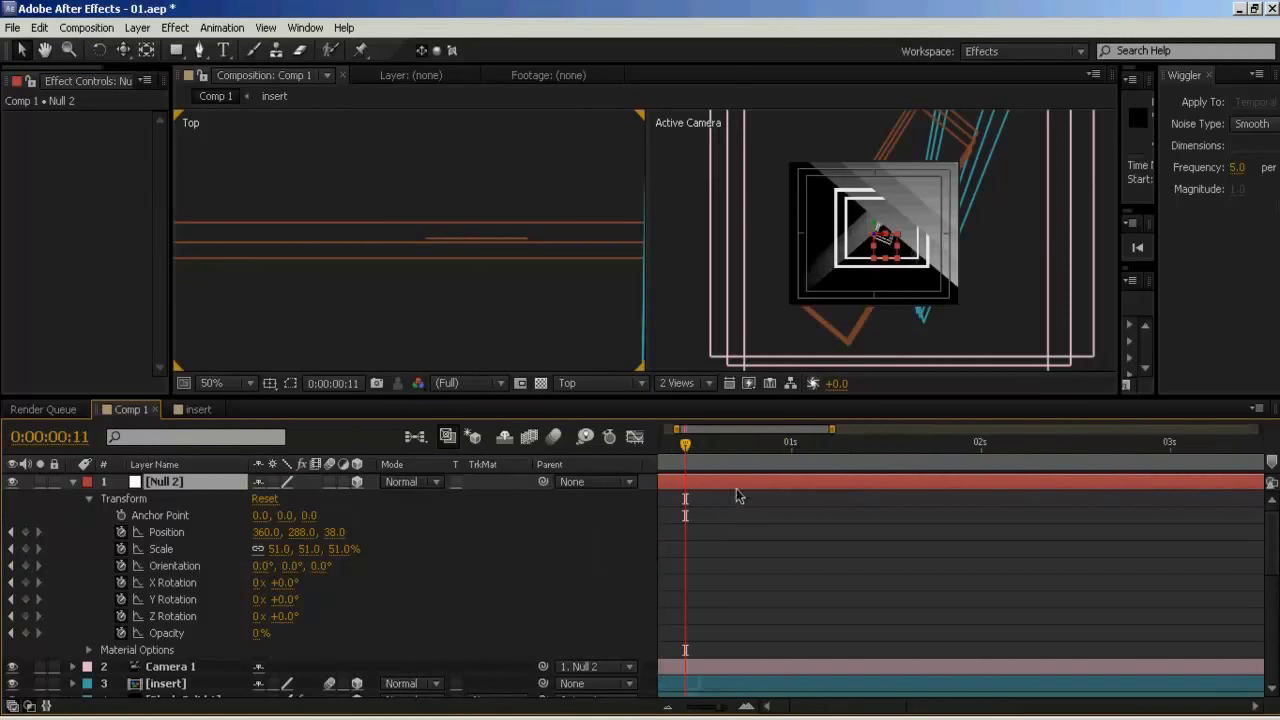
pyautogui.press('-')
pyautogui.moveTo(746, 447); pyautogui.dragTo(833, 448)
pyautogui.press('-')
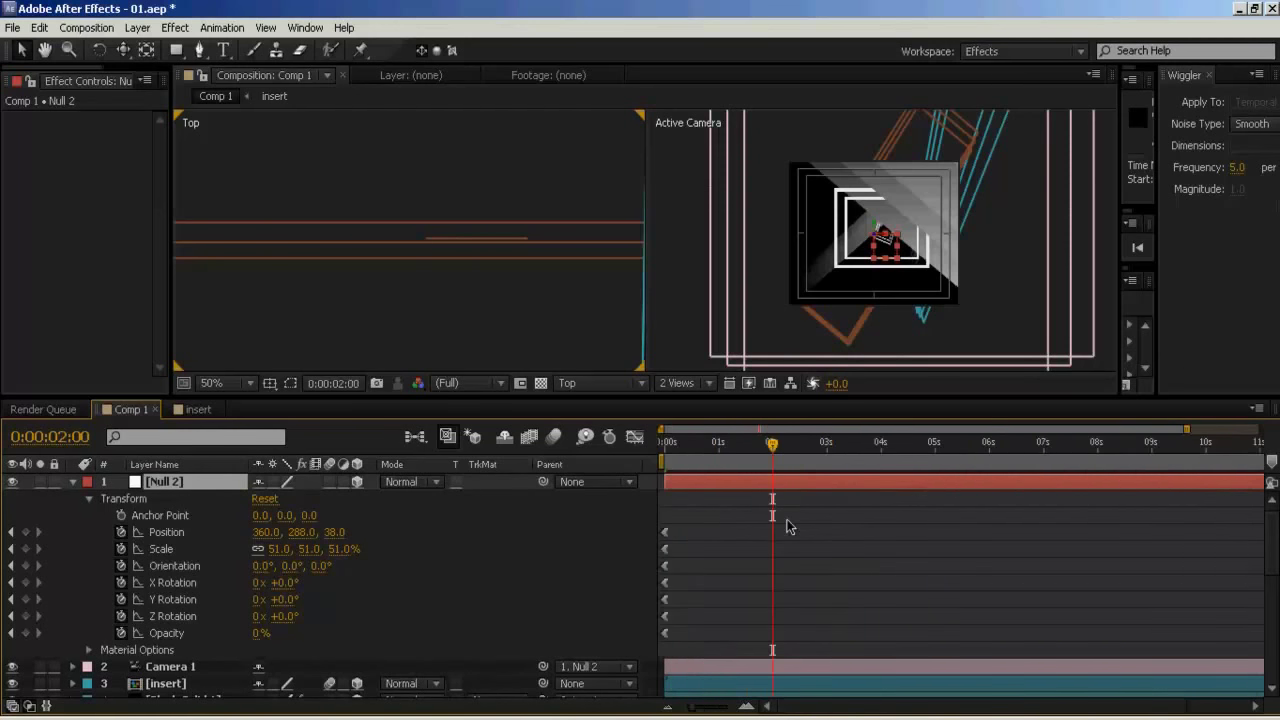
pyautogui.click(40, 28)
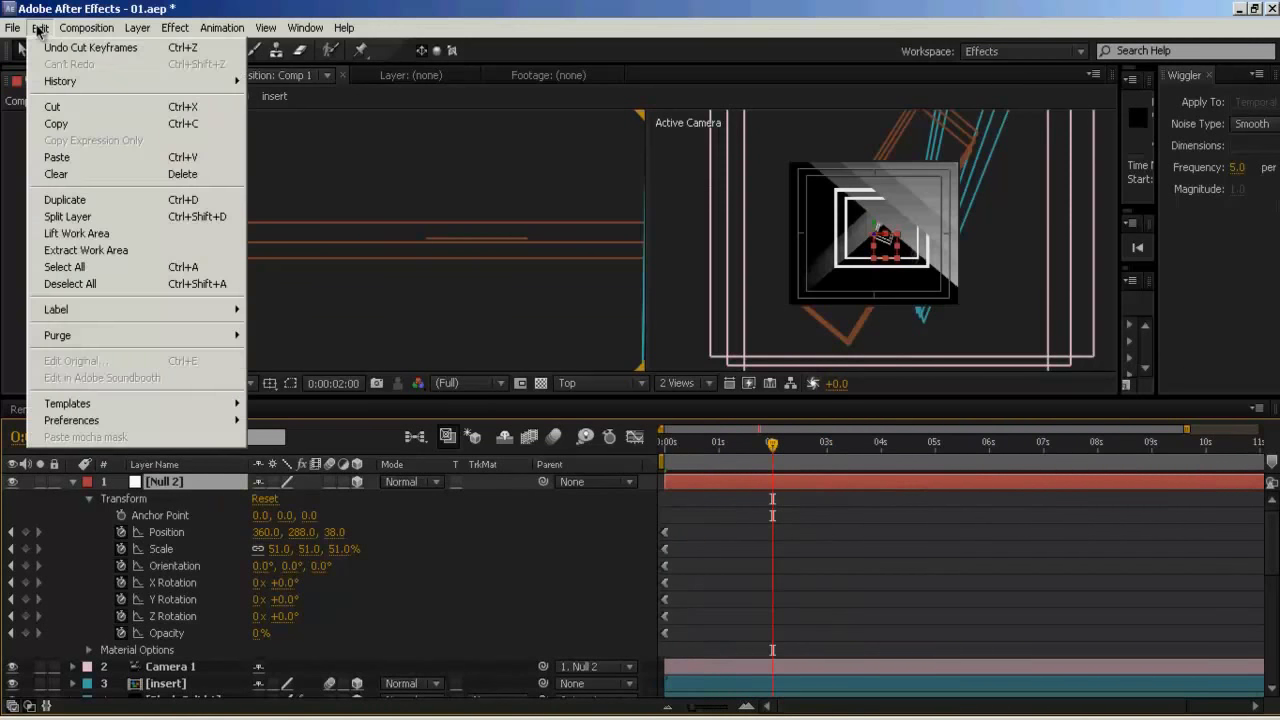
pyautogui.click(72, 158)
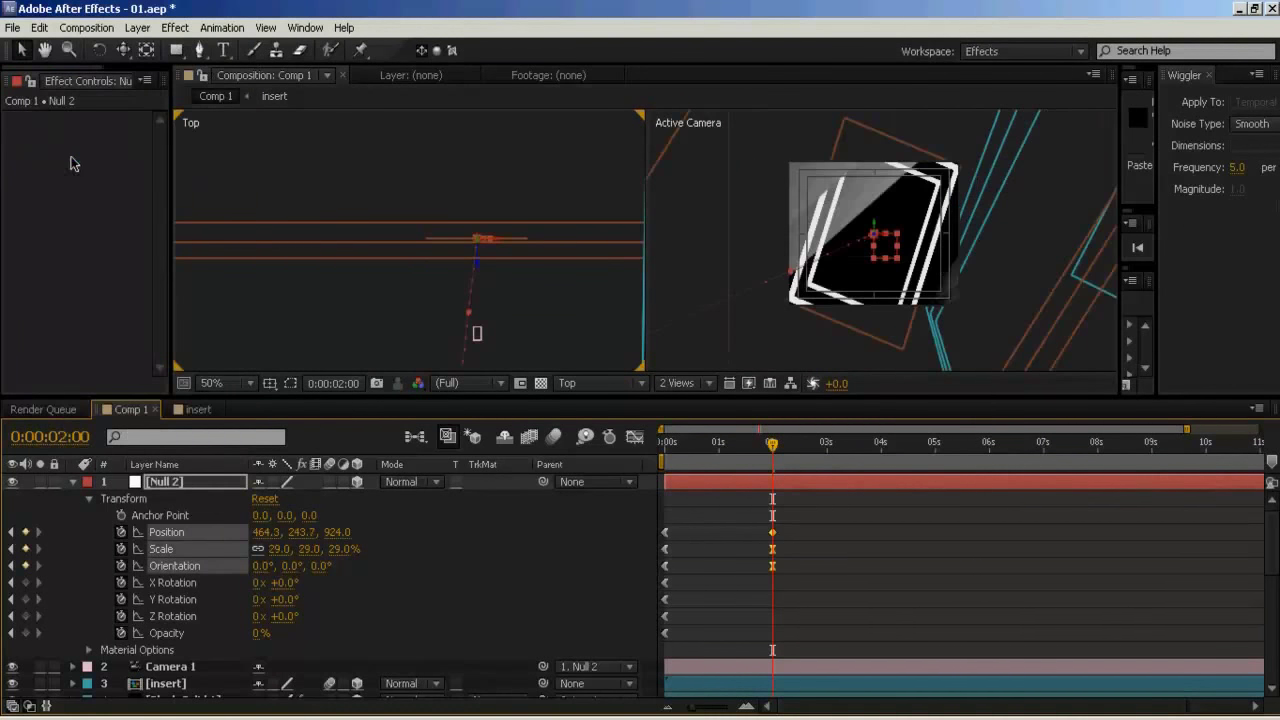
# Scrub back to 0:00:01:20 to check the camera's arrival at the tilted frame, and select insert2 to examine its transform values
pyautogui.moveTo(773, 445)
pyautogui.mouseDown()
pyautogui.moveTo(676, 467)
pyautogui.moveTo(768, 470)
pyautogui.mouseUp()
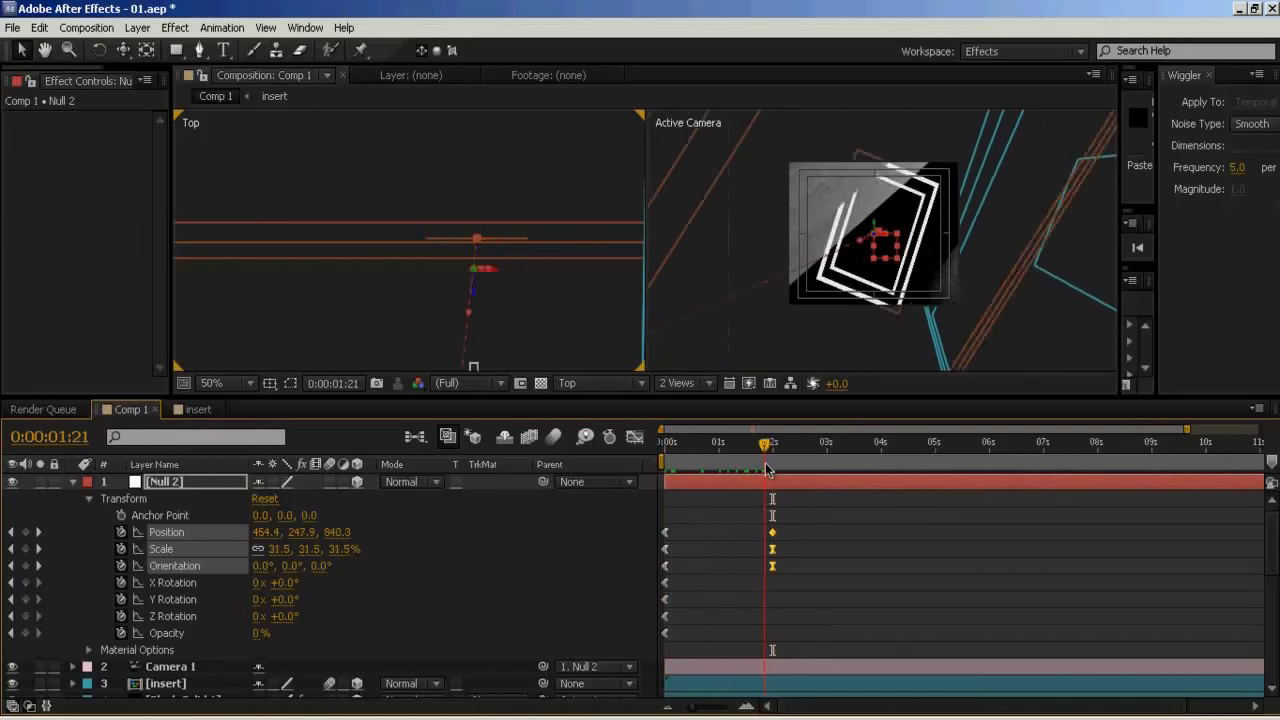
pyautogui.click(808, 557)
pyautogui.moveTo(764, 445); pyautogui.dragTo(762, 445)
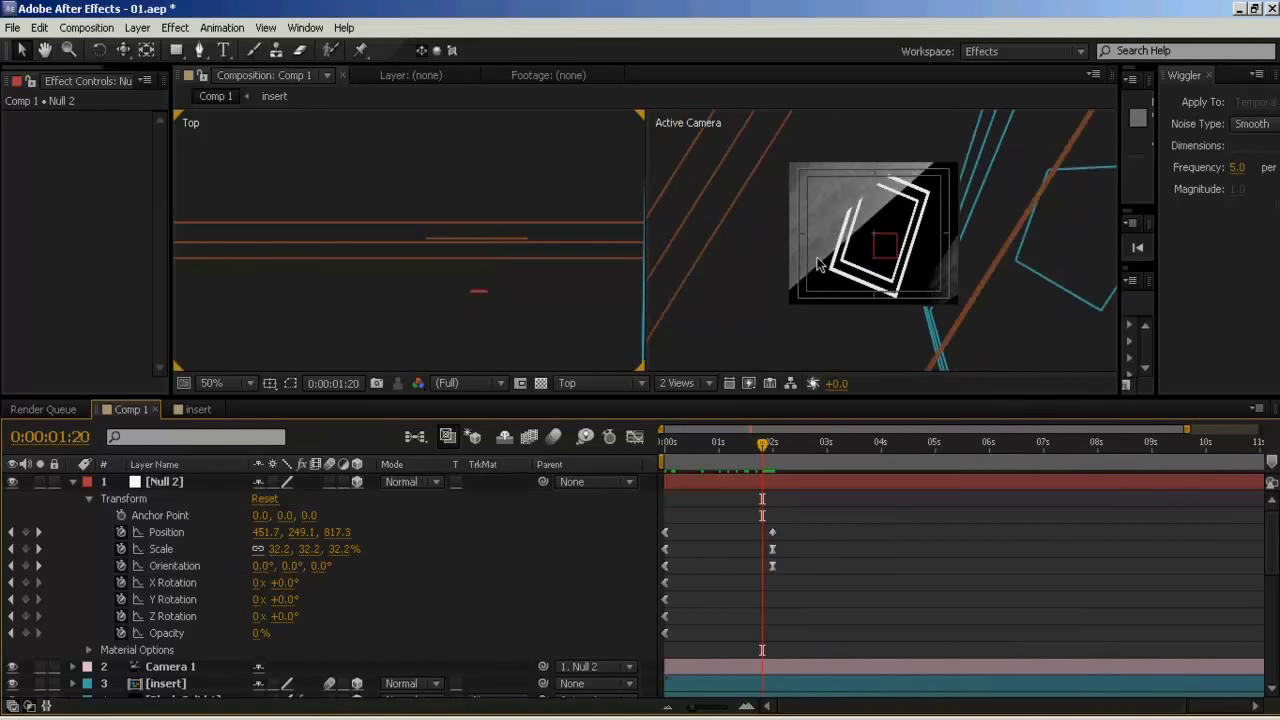
pyautogui.click(852, 285)
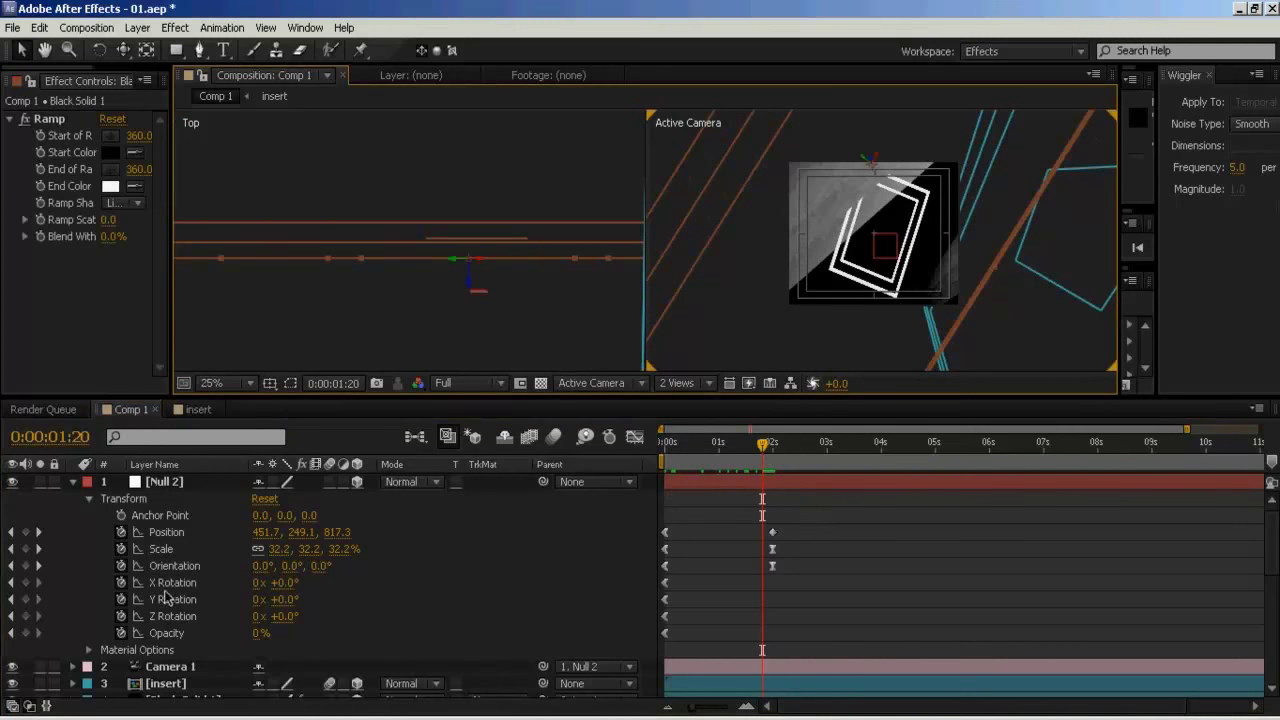
pyautogui.scroll(-5, 160, 602)
pyautogui.click(190, 500)
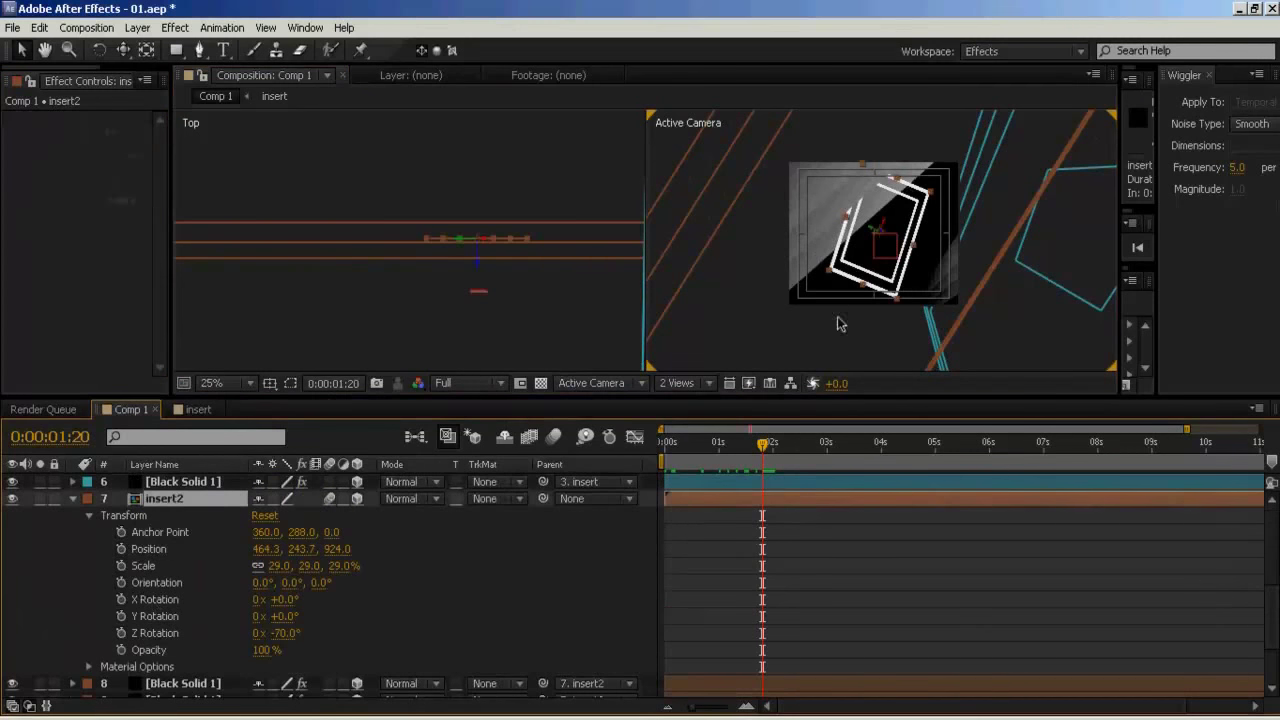
# At 0:00:02:00, add a Z Rotation keyframe to insert2 and copy its -70° value onto the null
pyautogui.scroll(5, 772, 505)
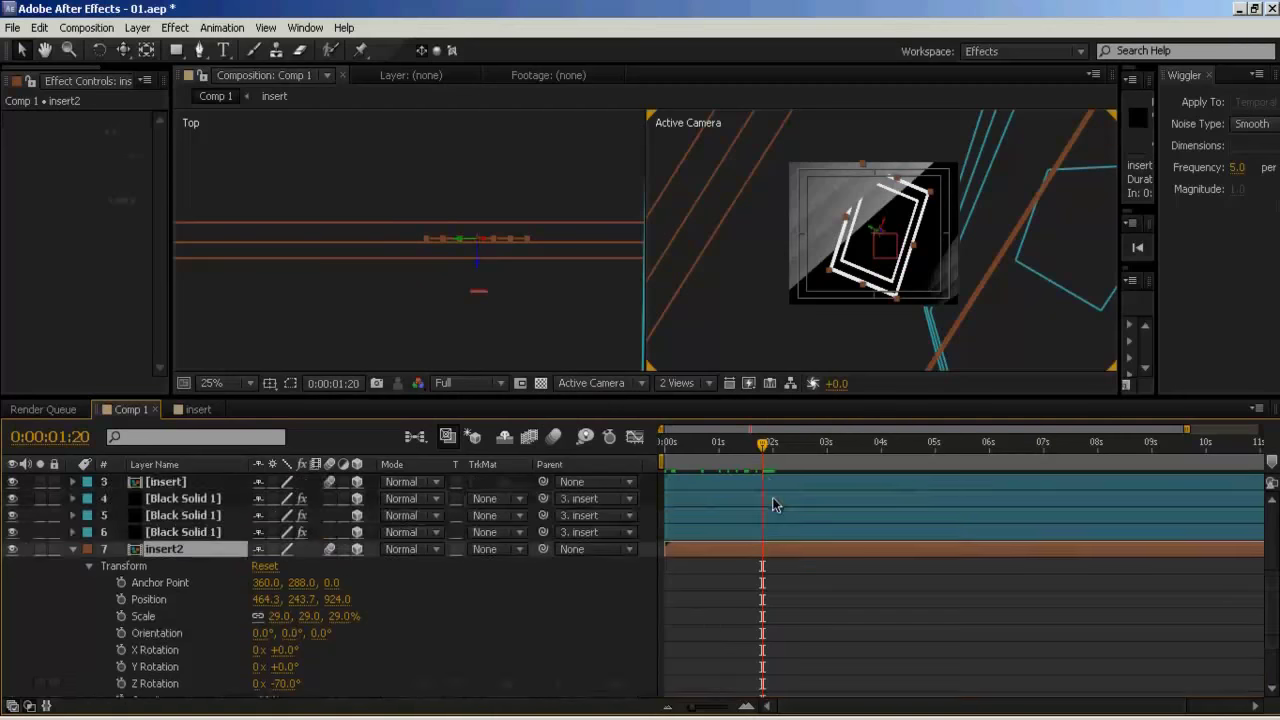
pyautogui.moveTo(762, 445); pyautogui.dragTo(772, 446)
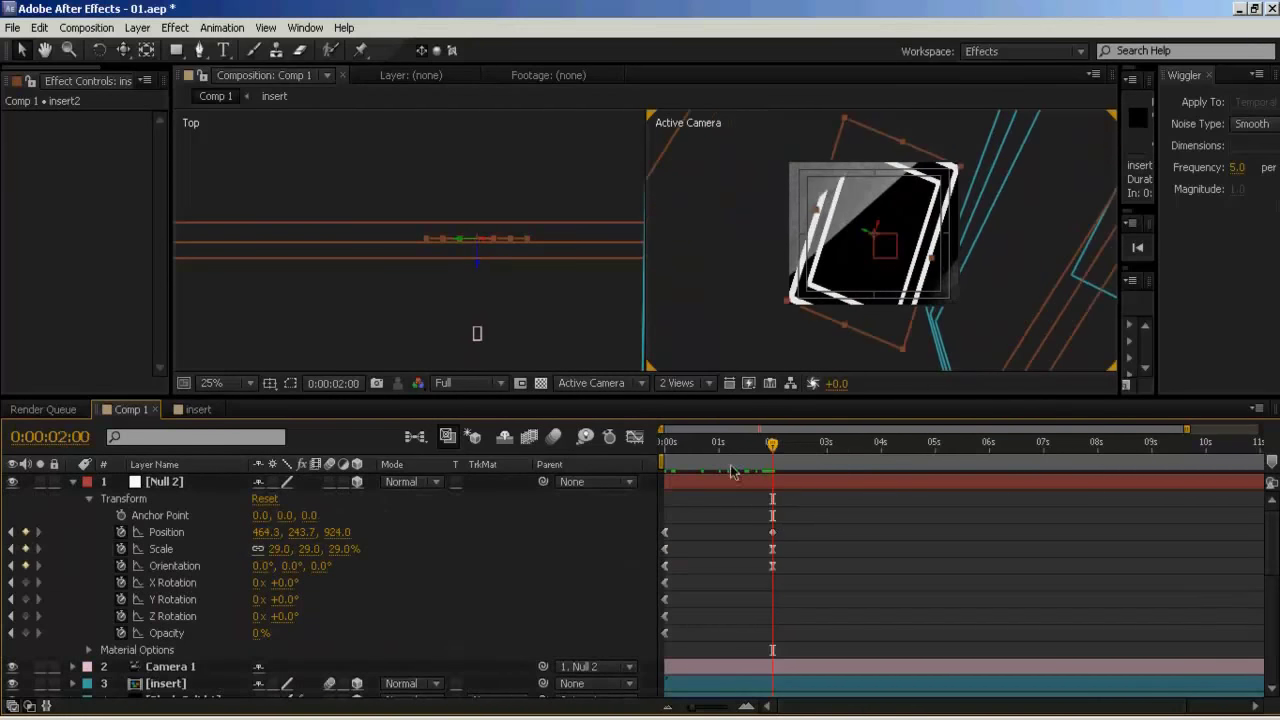
pyautogui.scroll(-6, 174, 585)
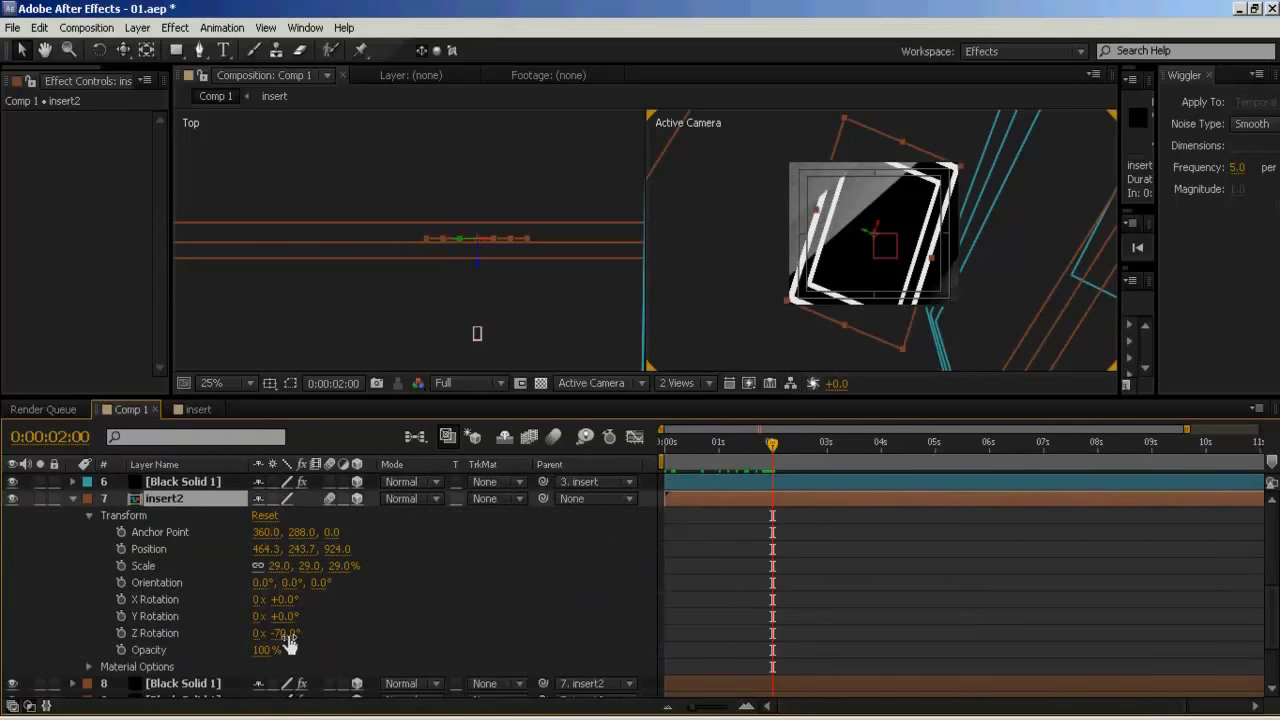
pyautogui.click(121, 633)
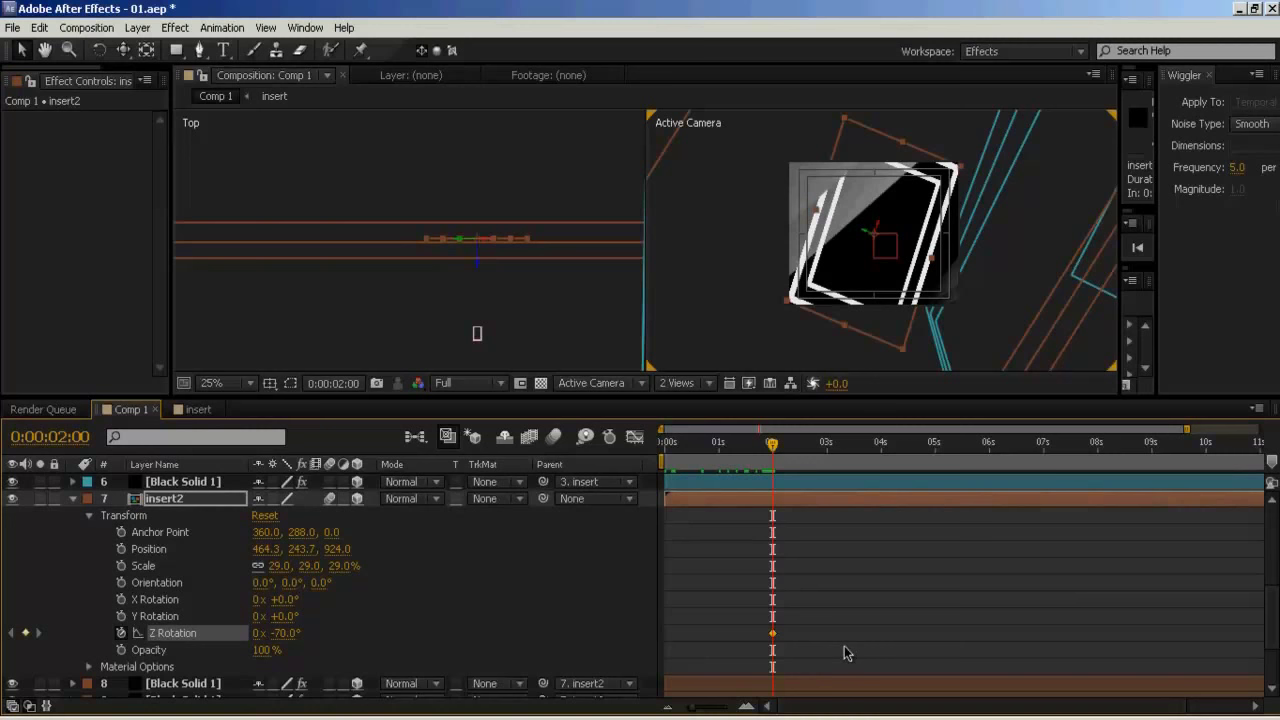
pyautogui.scroll(6, 713, 507)
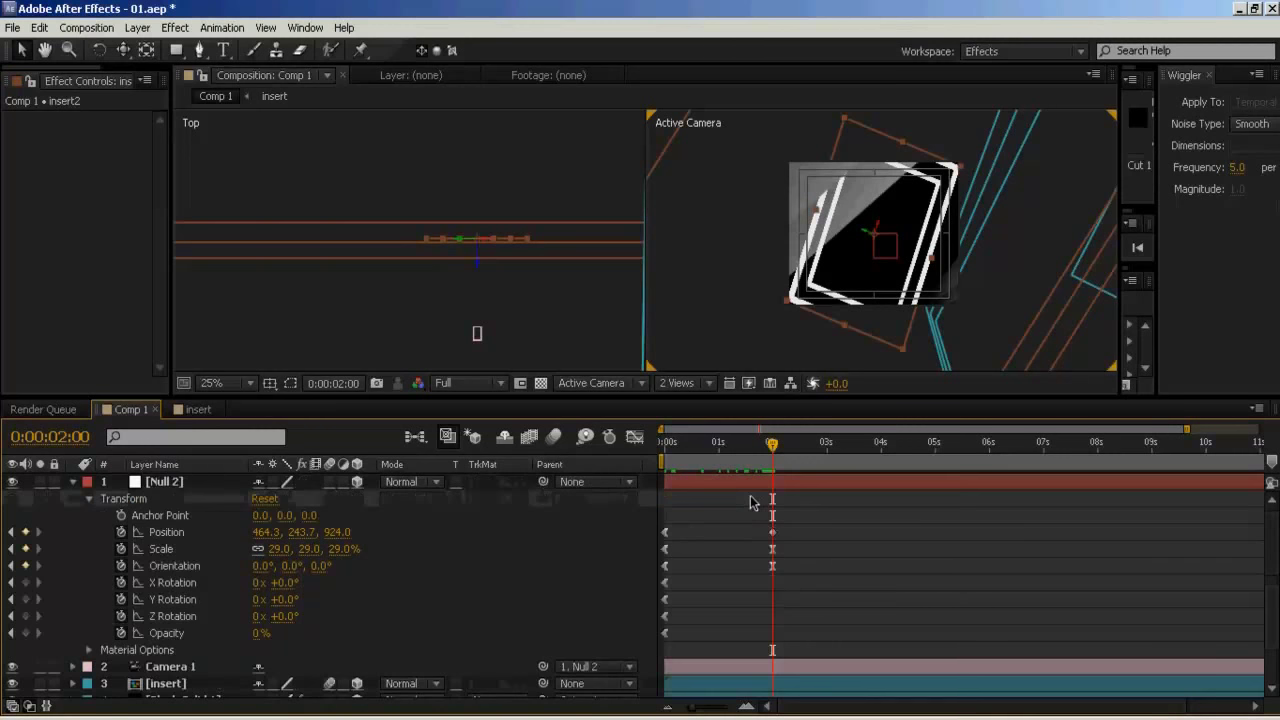
pyautogui.click(764, 482)
pyautogui.hotkey('ctrl', 'v')
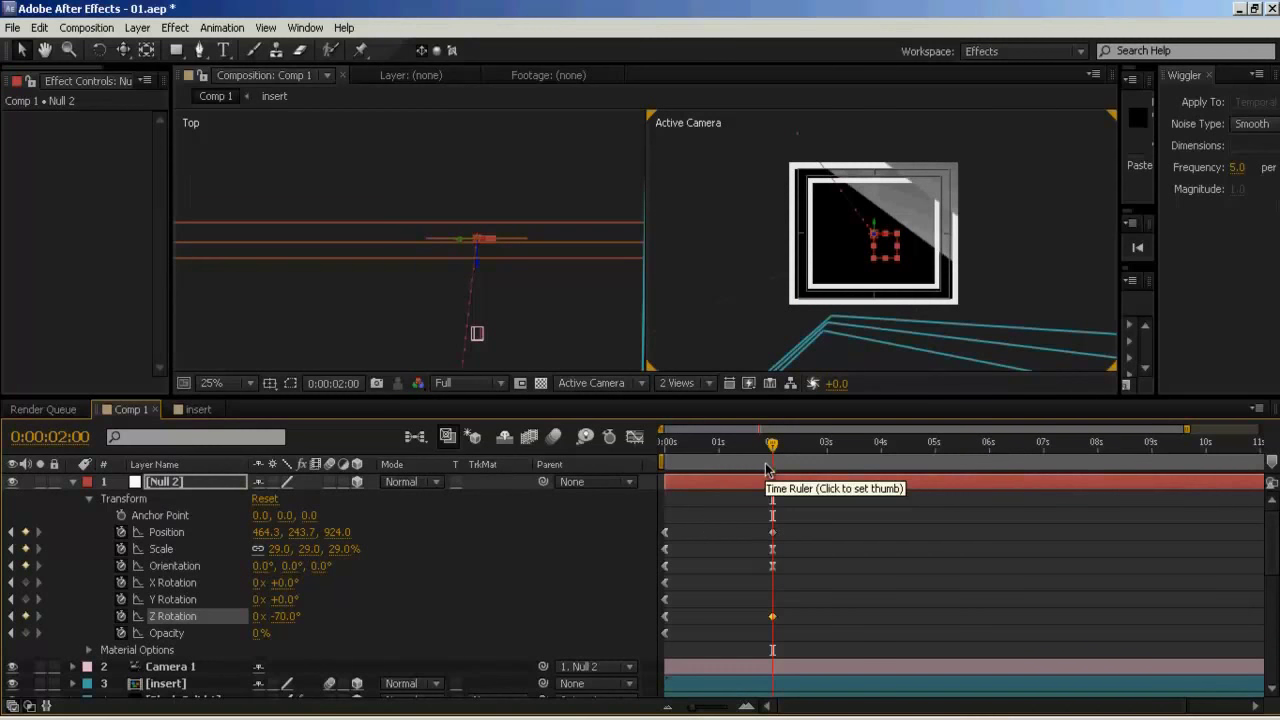
# Apply Easy Ease In to the null's Position, Scale, Orientation and Z Rotation keyframes at 0:00:02:00 and save the project
pyautogui.moveTo(772, 444)
pyautogui.mouseDown()
pyautogui.moveTo(673, 457)
pyautogui.moveTo(792, 455)
pyautogui.moveTo(635, 470)
pyautogui.moveTo(668, 455)
pyautogui.moveTo(763, 463)
pyautogui.moveTo(772, 452)
pyautogui.mouseUp()
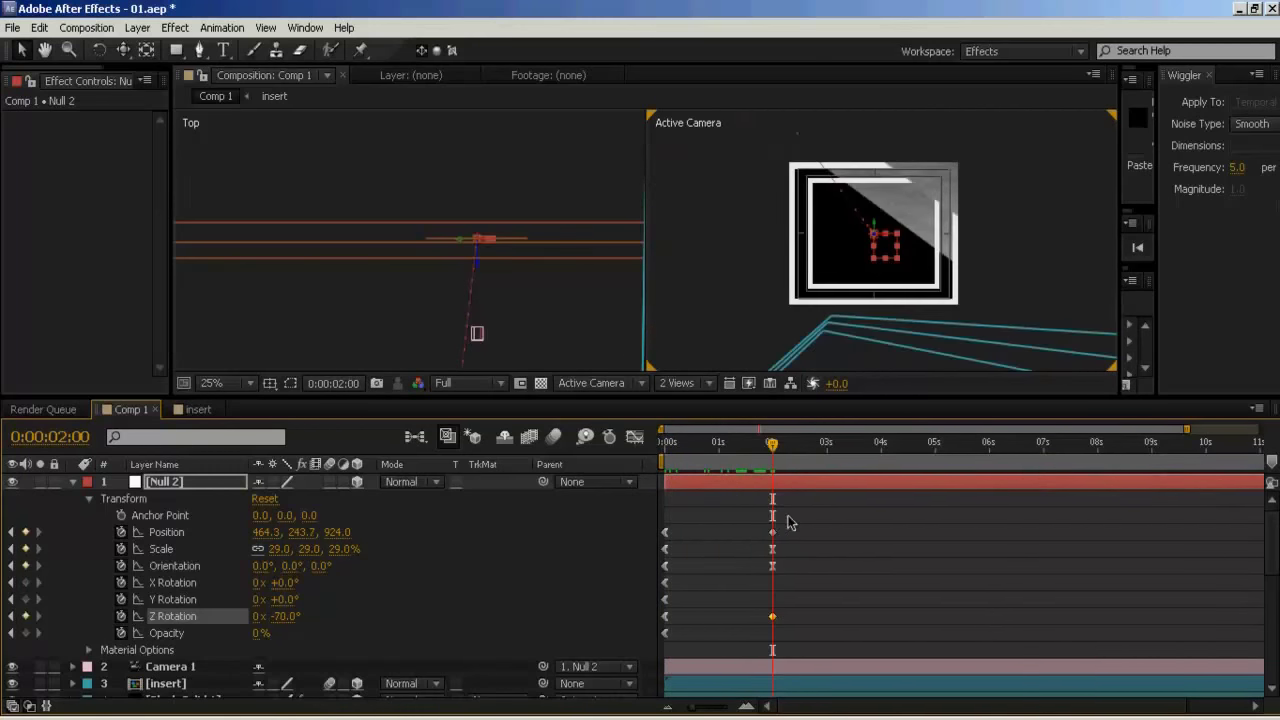
pyautogui.moveTo(788, 515); pyautogui.dragTo(772, 620)
pyautogui.rightClick(772, 620)
pyautogui.click(775, 624)
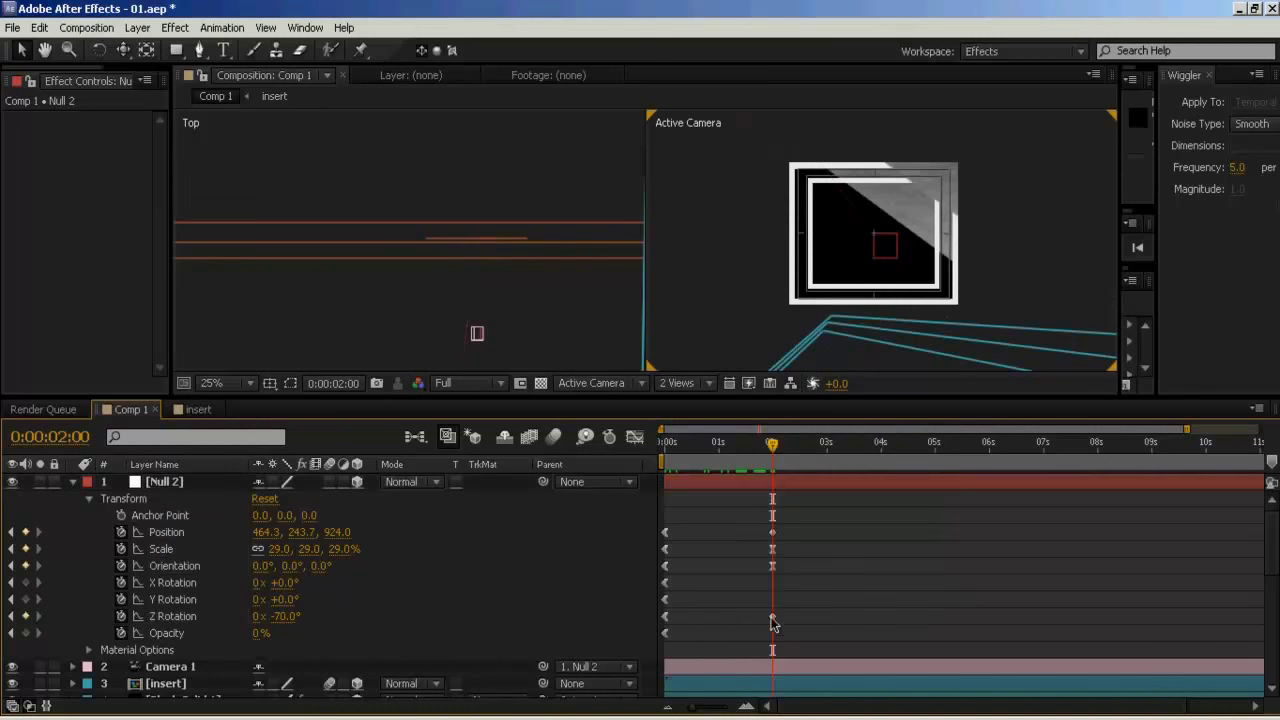
pyautogui.moveTo(830, 513); pyautogui.dragTo(759, 616)
pyautogui.moveTo(801, 520); pyautogui.dragTo(760, 620)
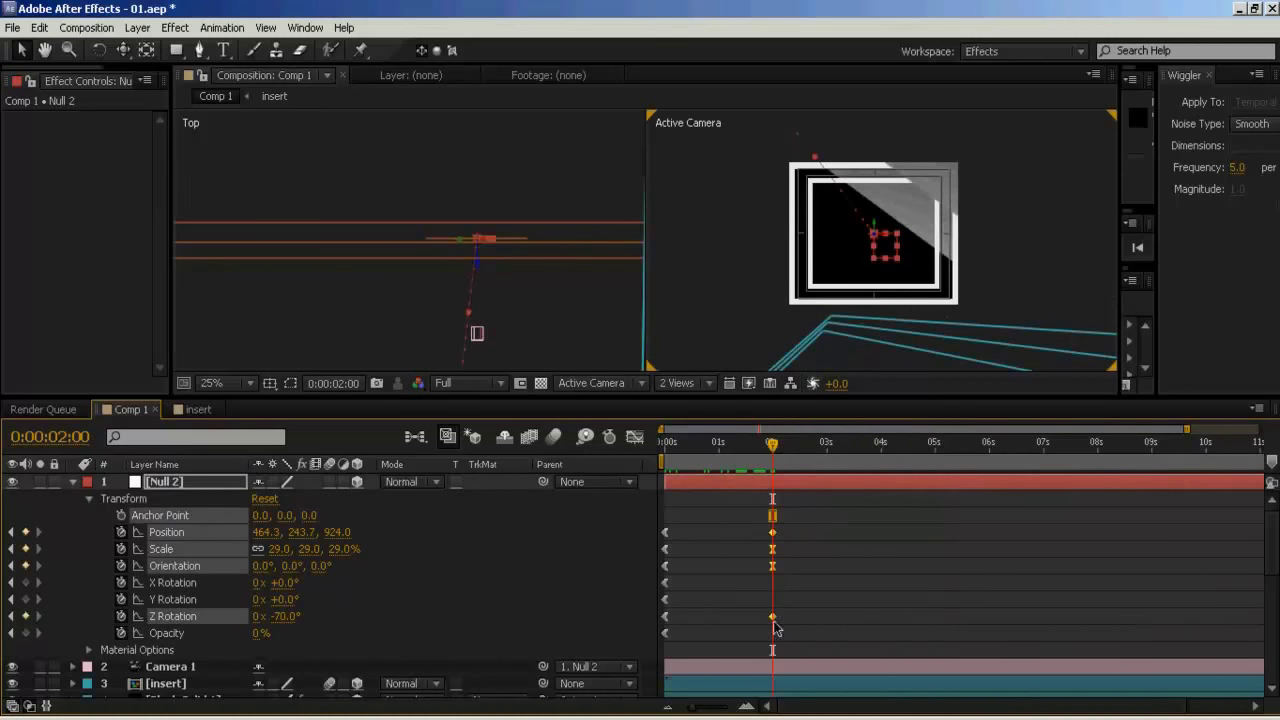
pyautogui.keyDown('ctrl'); pyautogui.click(772, 617); pyautogui.keyUp('ctrl')
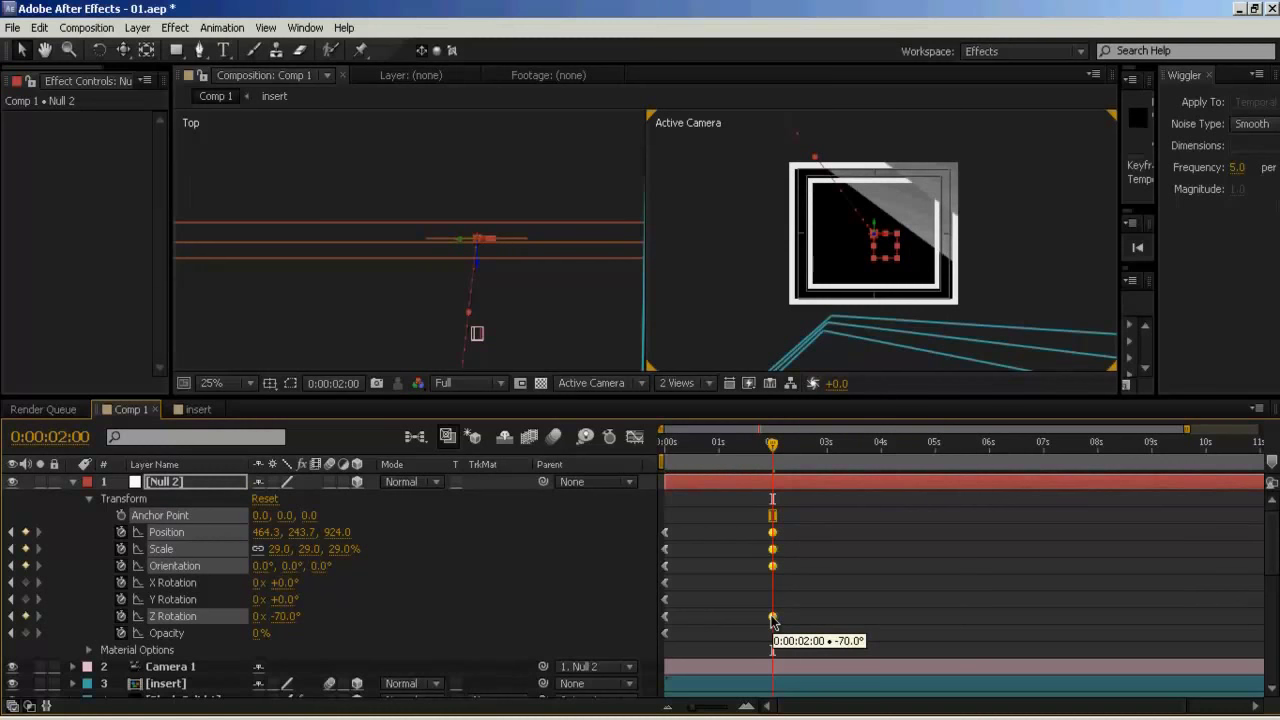
pyautogui.rightClick(772, 532)
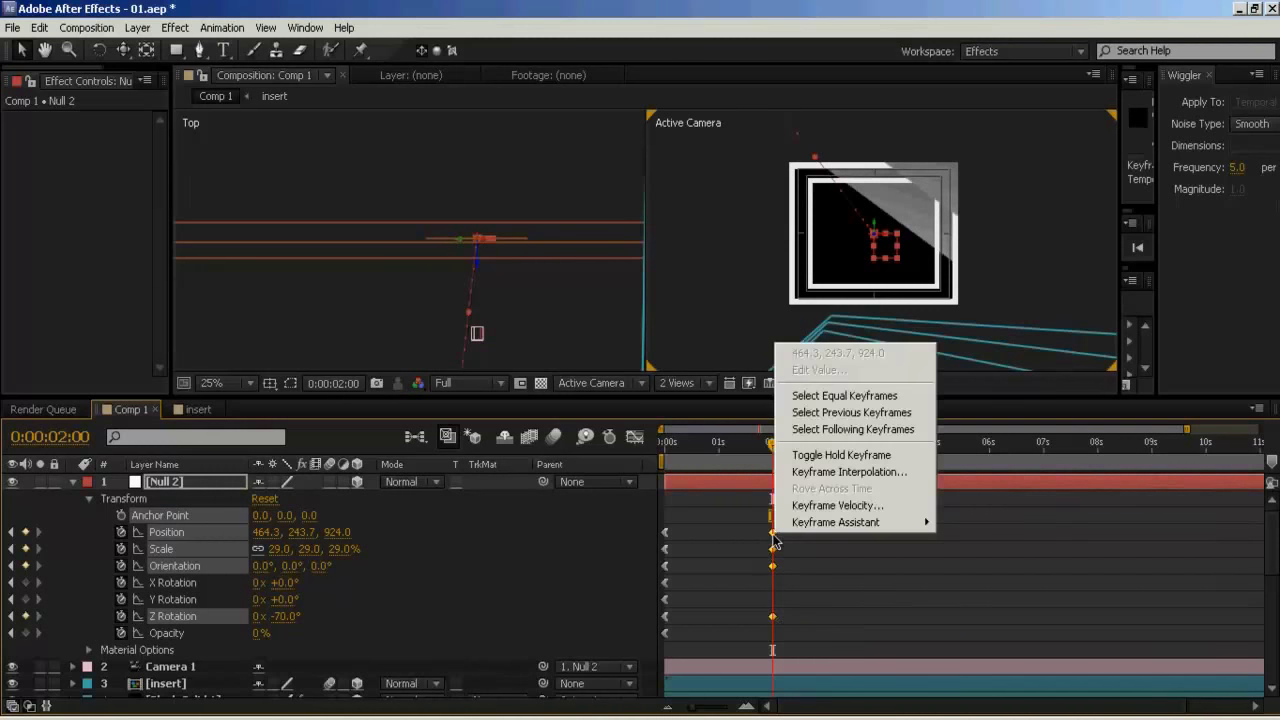
pyautogui.moveTo(808, 522)
pyautogui.click(978, 572)
pyautogui.moveTo(768, 452)
pyautogui.mouseDown()
pyautogui.moveTo(662, 455)
pyautogui.moveTo(778, 446)
pyautogui.mouseUp()
pyautogui.hotkey('ctrl', 's')
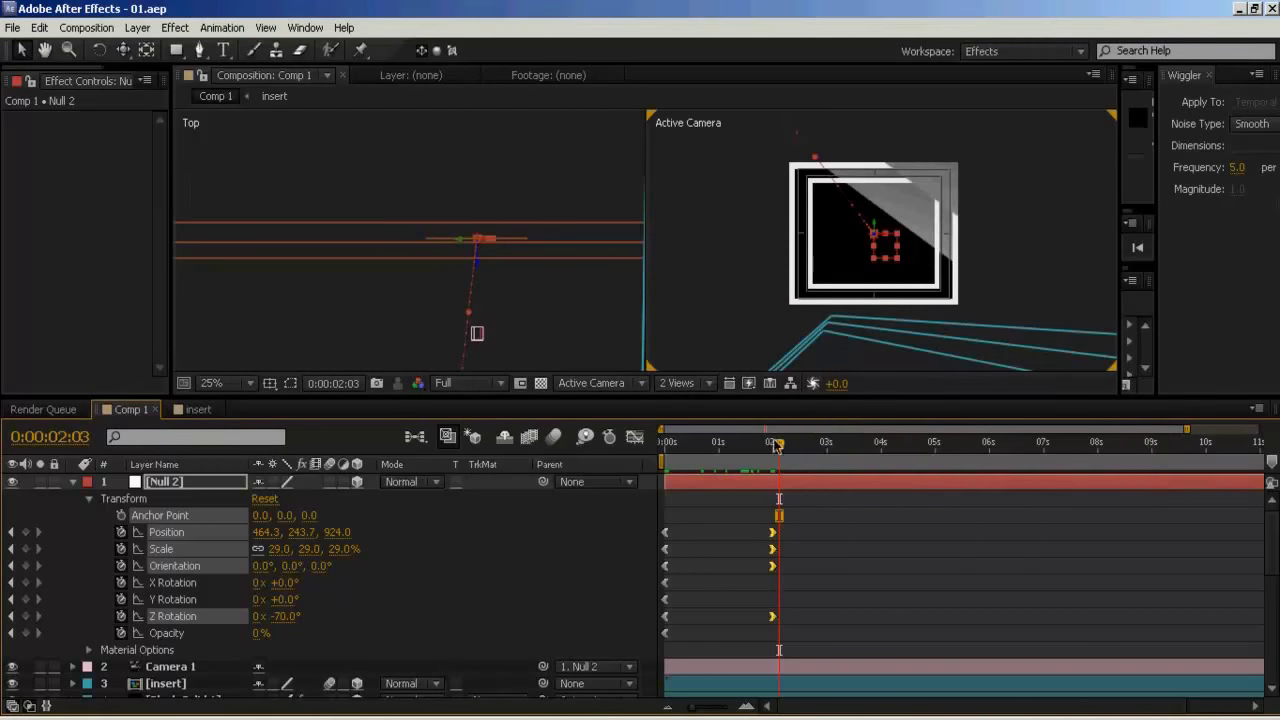
# Add keyframes at 0:00:02:05 for the null's Position, Scale, Orientation, X, Y and Z Rotation and Opacity
pyautogui.moveTo(779, 445); pyautogui.dragTo(806, 447)
pyautogui.moveTo(796, 453); pyautogui.dragTo(810, 447)
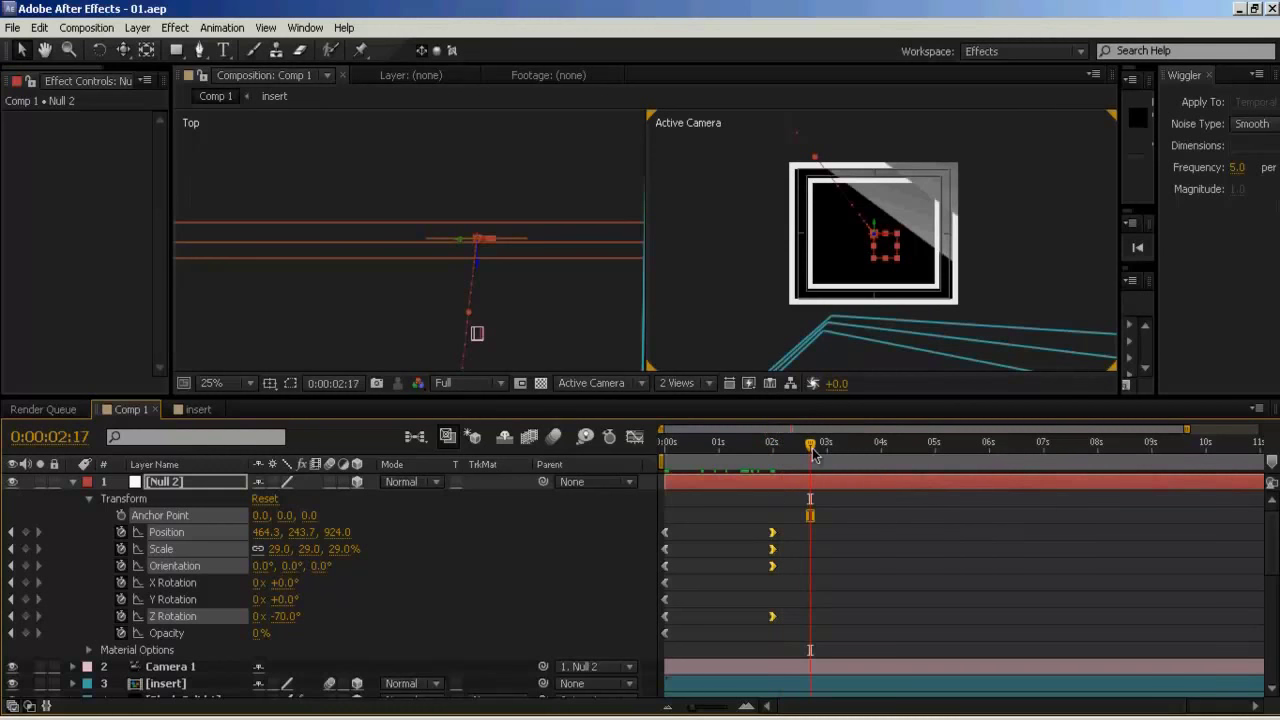
pyautogui.scroll(-2, 476, 290)
pyautogui.press('h')
pyautogui.moveTo(486, 294); pyautogui.dragTo(458, 267)
pyautogui.press('v')
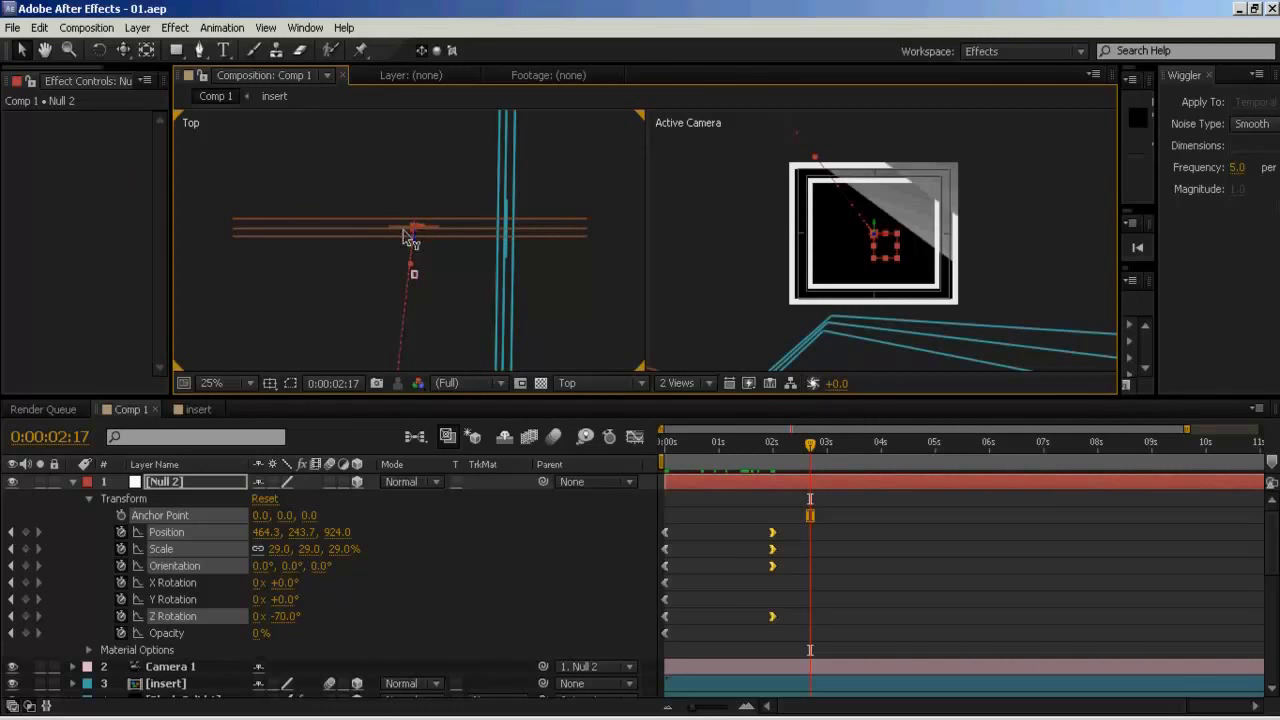
pyautogui.moveTo(797, 449)
pyautogui.mouseDown()
pyautogui.moveTo(767, 446)
pyautogui.moveTo(784, 446)
pyautogui.mouseUp()
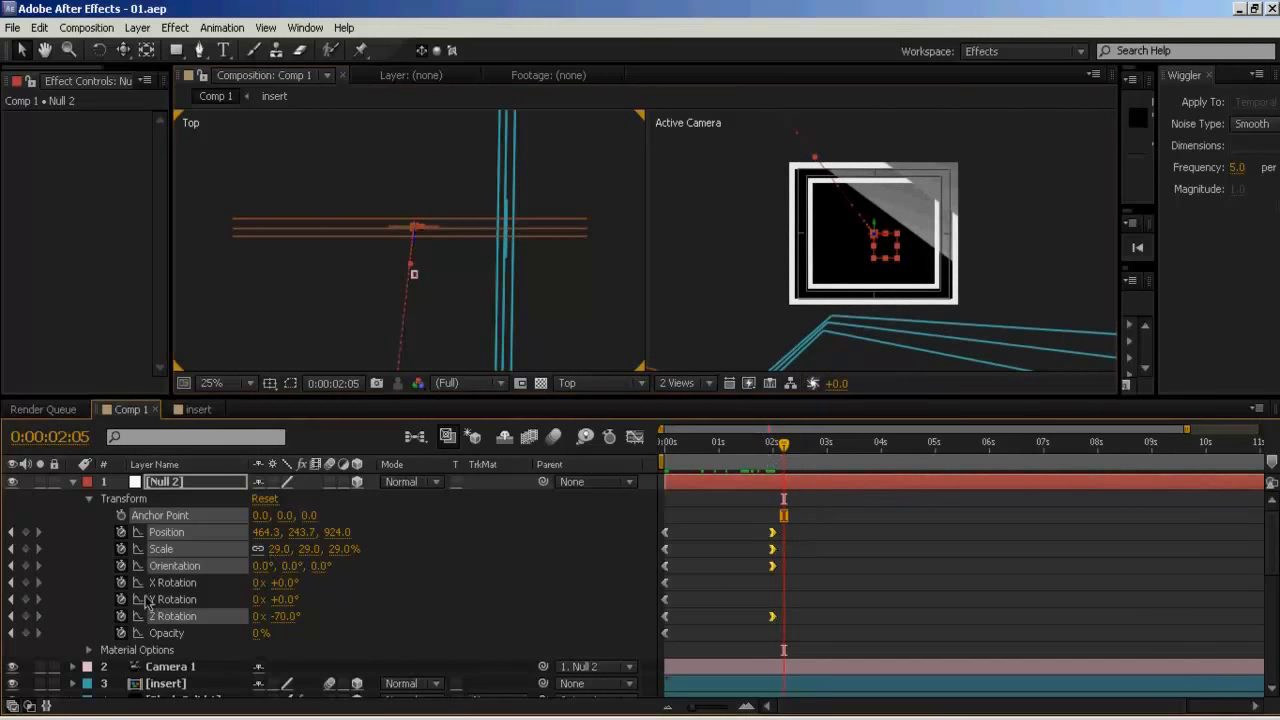
pyautogui.moveTo(28, 538); pyautogui.dragTo(126, 638)
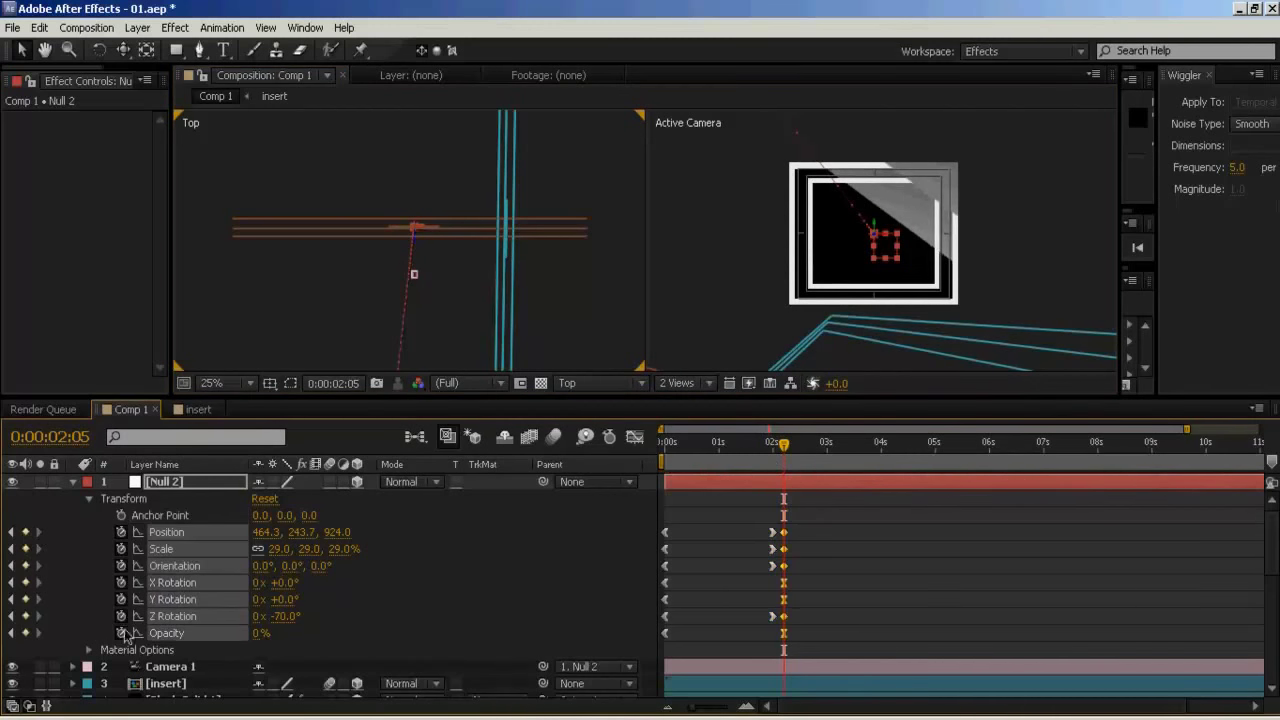
# Apply Easy Ease Out to the null's keyframes at 0:00:02:05 and shift them to about 0:00:02:15
pyautogui.rightClick(783, 538)
pyautogui.moveTo(813, 524)
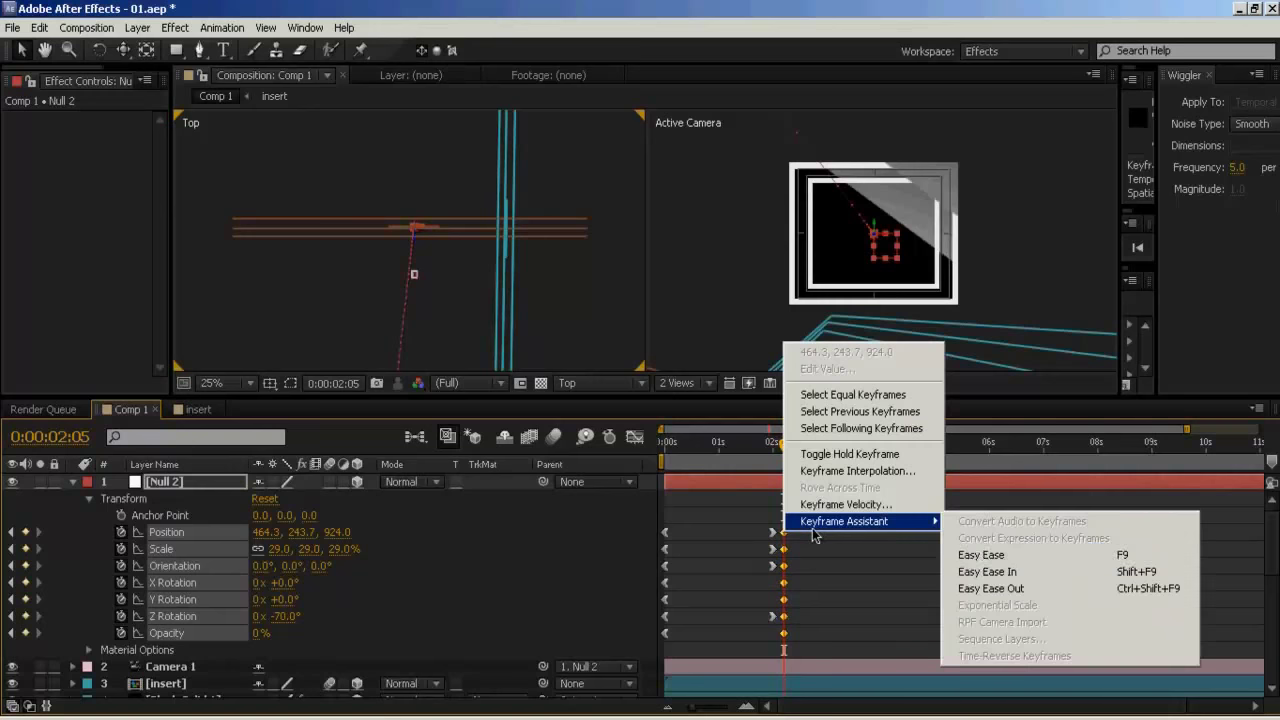
pyautogui.click(987, 571)
pyautogui.moveTo(783, 445); pyautogui.dragTo(811, 466)
pyautogui.moveTo(791, 518); pyautogui.dragTo(781, 642)
pyautogui.moveTo(800, 520); pyautogui.dragTo(807, 633)
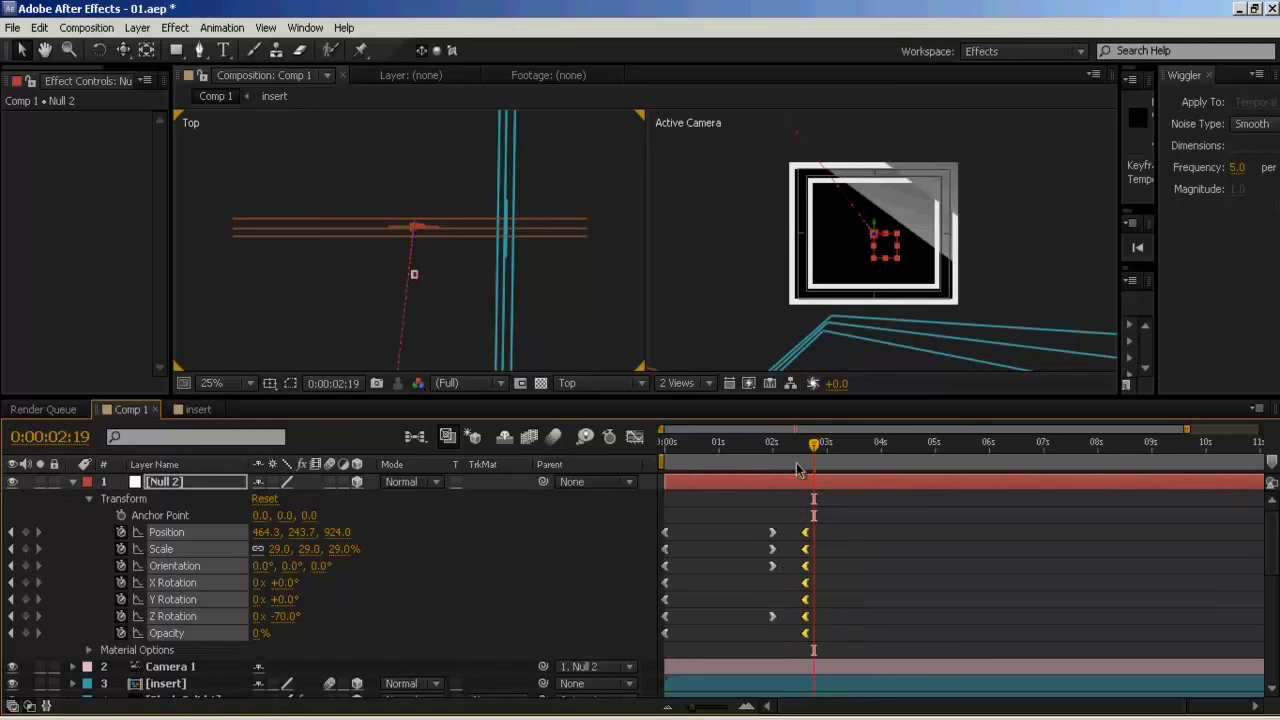
# Move the current time to 0:00:03:04 and rename the insert layer below Camera 1 as insert3
pyautogui.moveTo(815, 450)
pyautogui.mouseDown()
pyautogui.moveTo(850, 455)
pyautogui.moveTo(837, 458)
pyautogui.mouseUp()
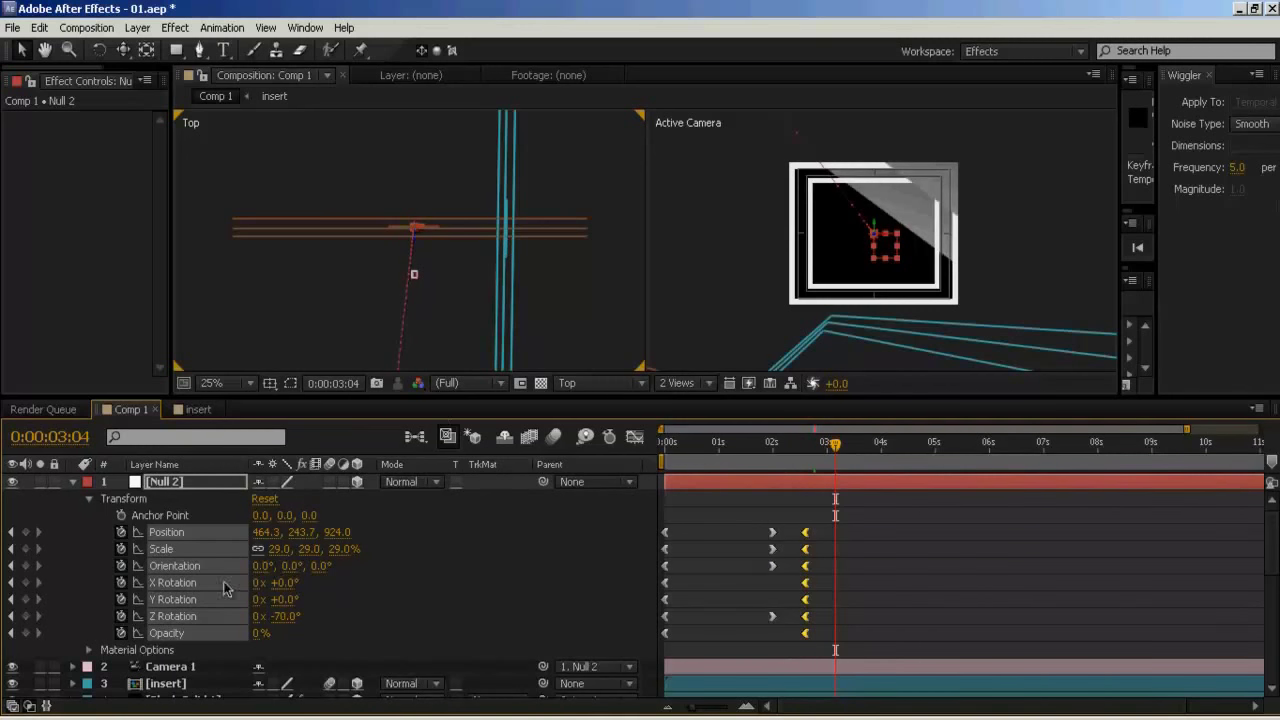
pyautogui.scroll(-1, 178, 625)
pyautogui.click(174, 637)
pyautogui.press('Return')
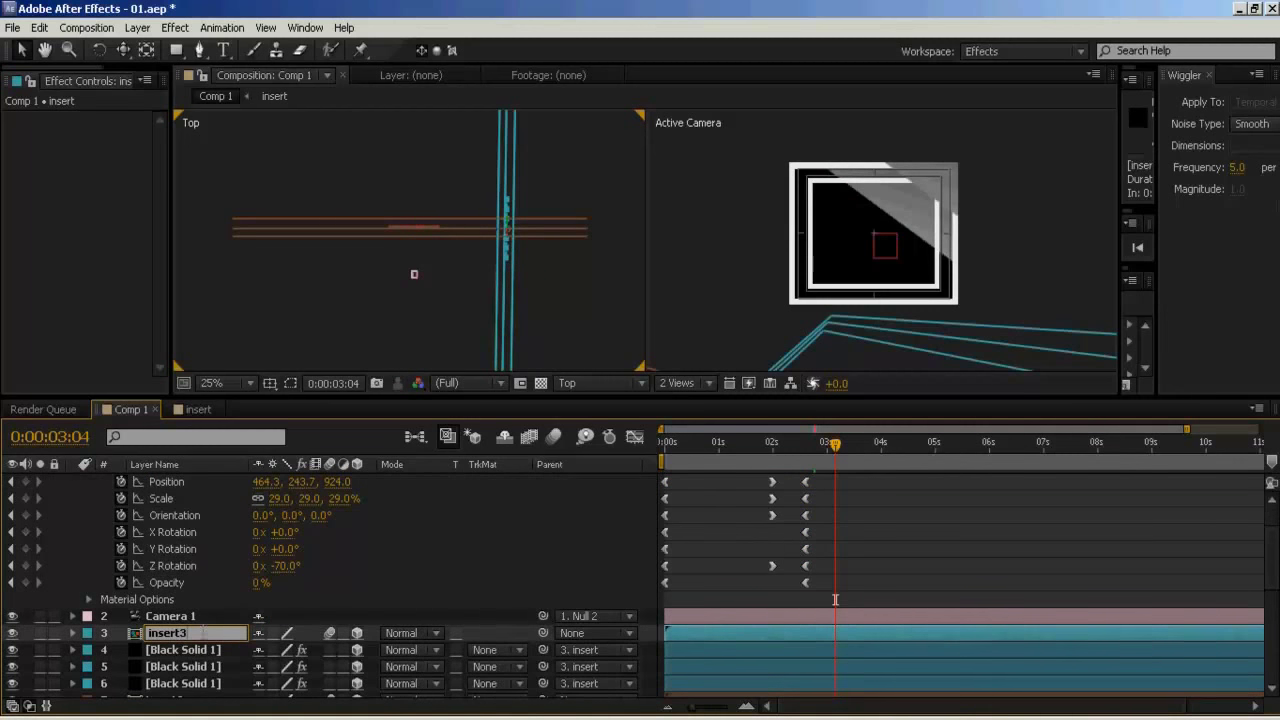
pyautogui.write('3')
pyautogui.click(890, 578)
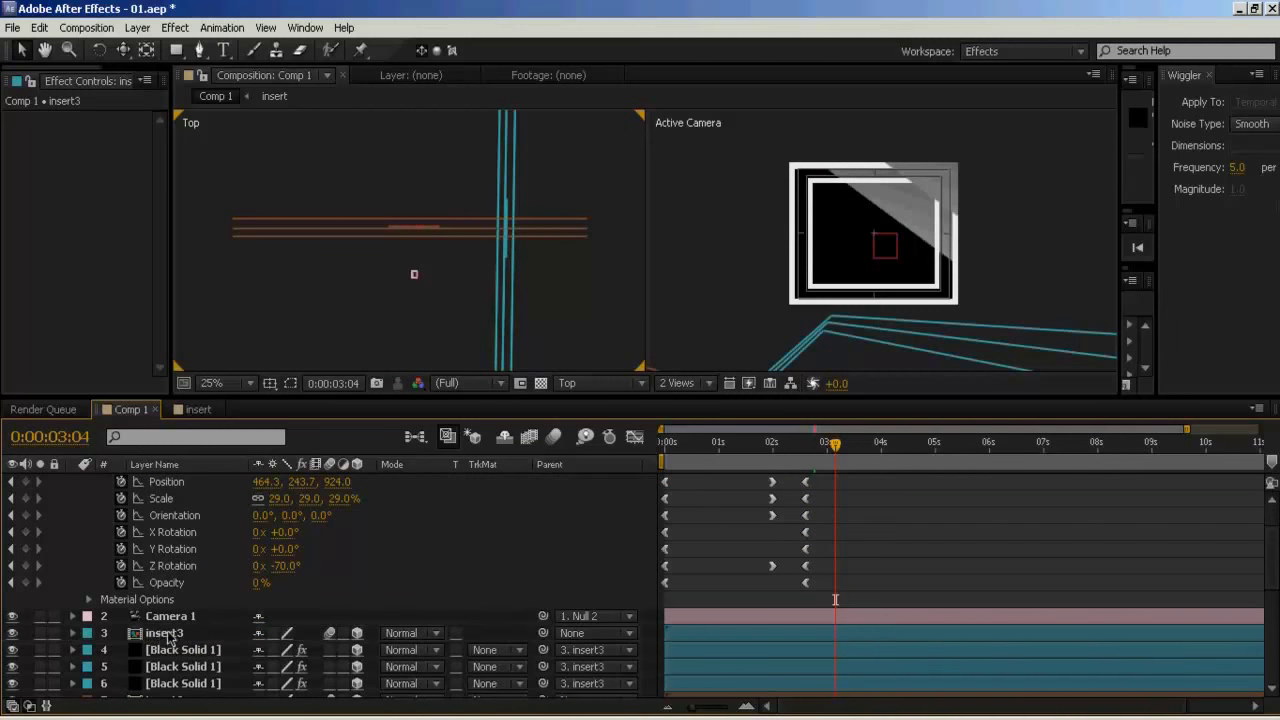
# Reveal insert3's position and rotation properties and add Position, Y Rotation and Z Rotation keyframes at 0:00:03:04
pyautogui.click(168, 636)
pyautogui.press('p')
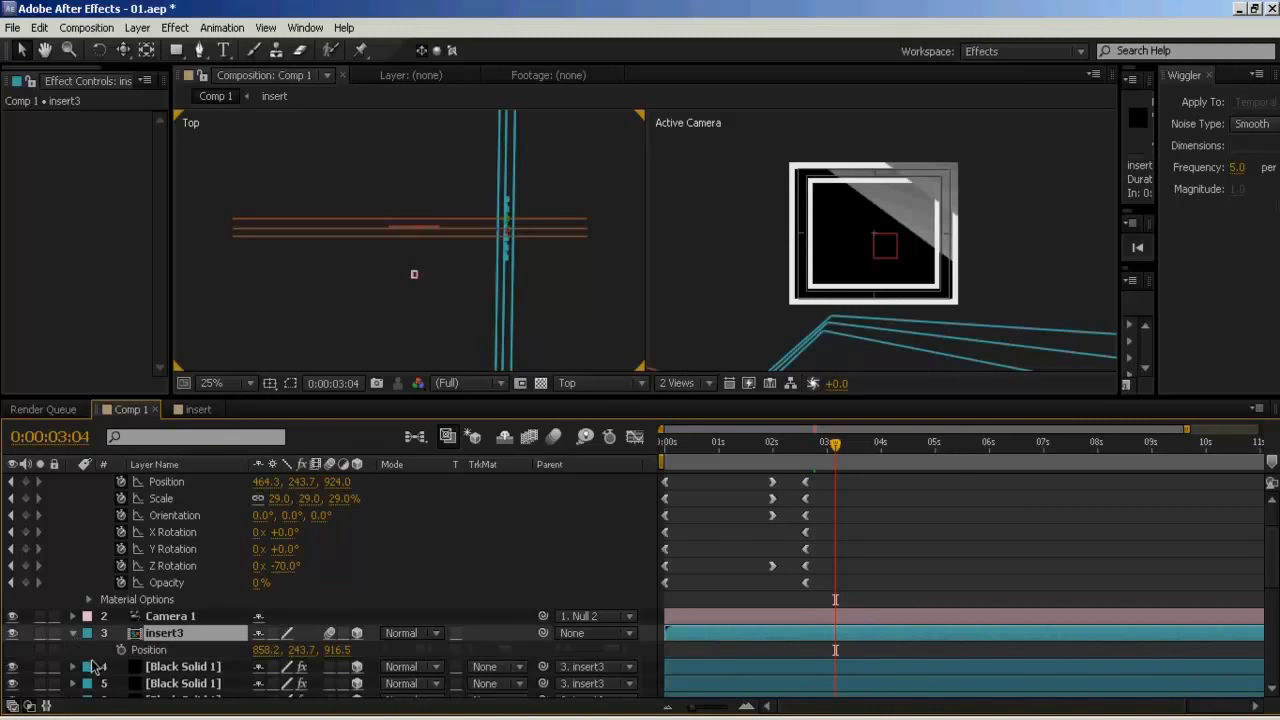
pyautogui.hotkey('shift', 'r')
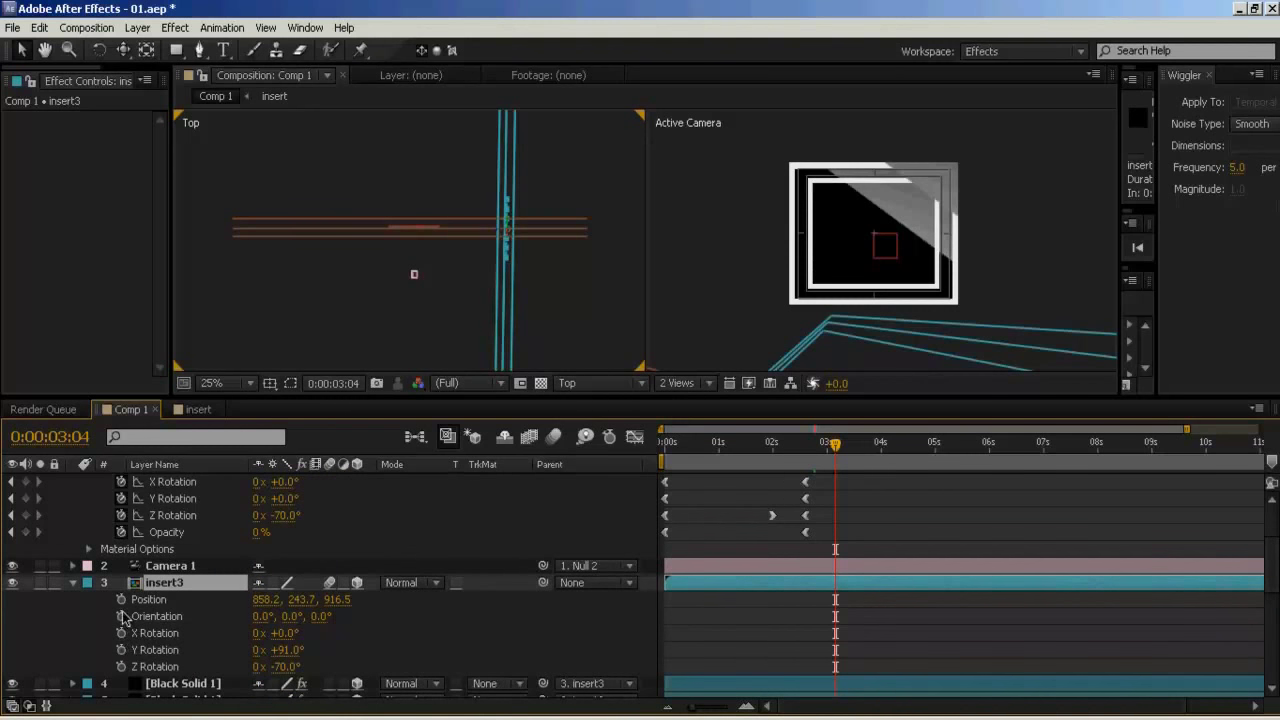
pyautogui.click(121, 650)
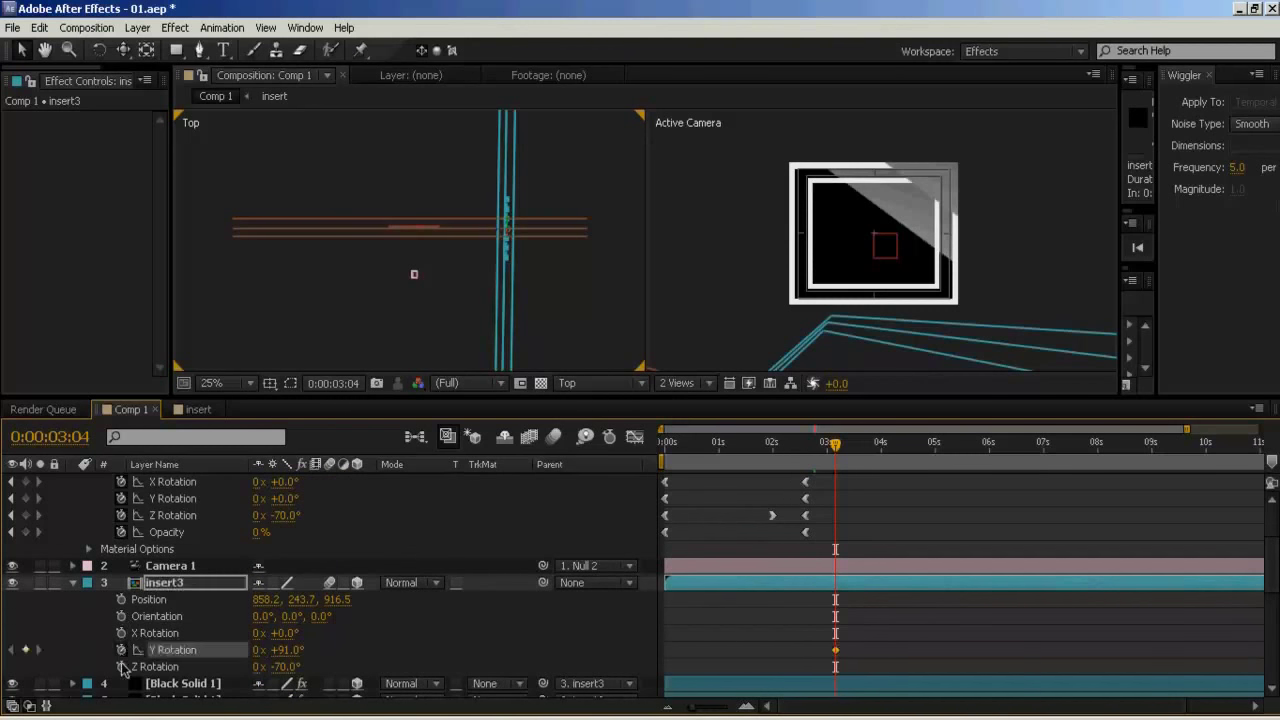
pyautogui.click(121, 667)
pyautogui.click(121, 599)
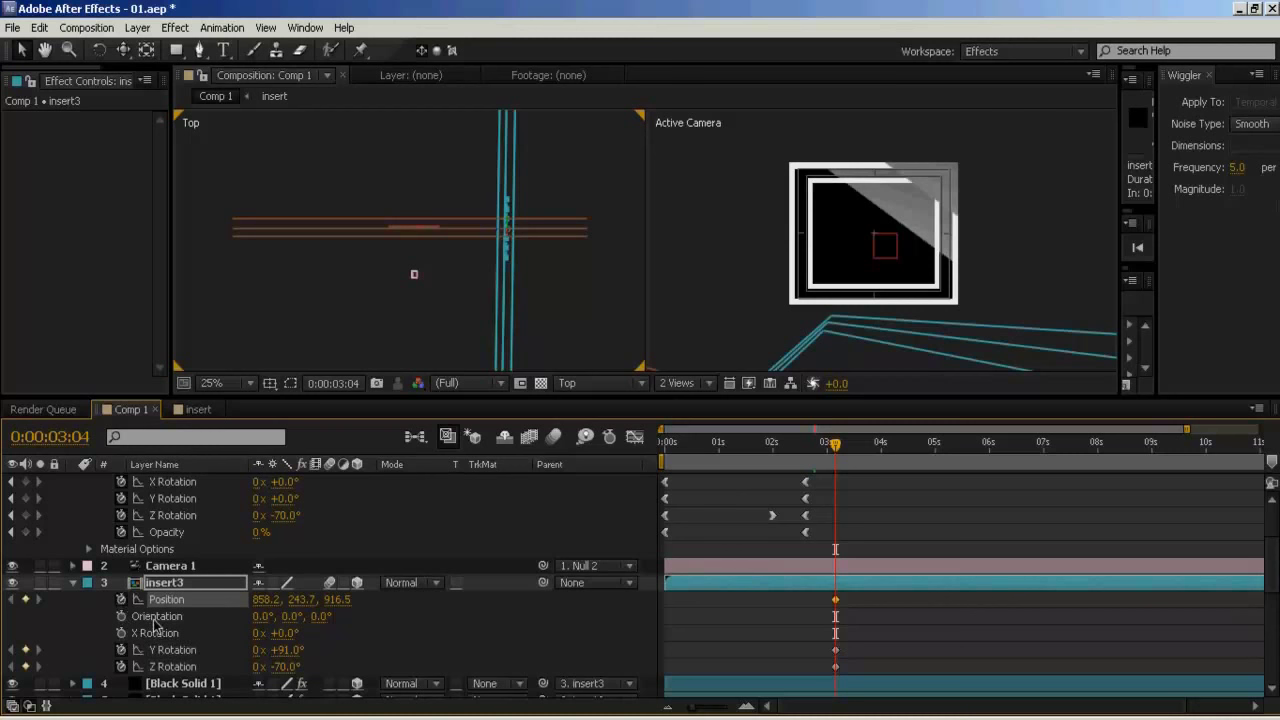
# Copy insert3's position, orientation and rotation values onto the null at 0:00:03:04 and save the project
pyautogui.moveTo(855, 603); pyautogui.dragTo(835, 680)
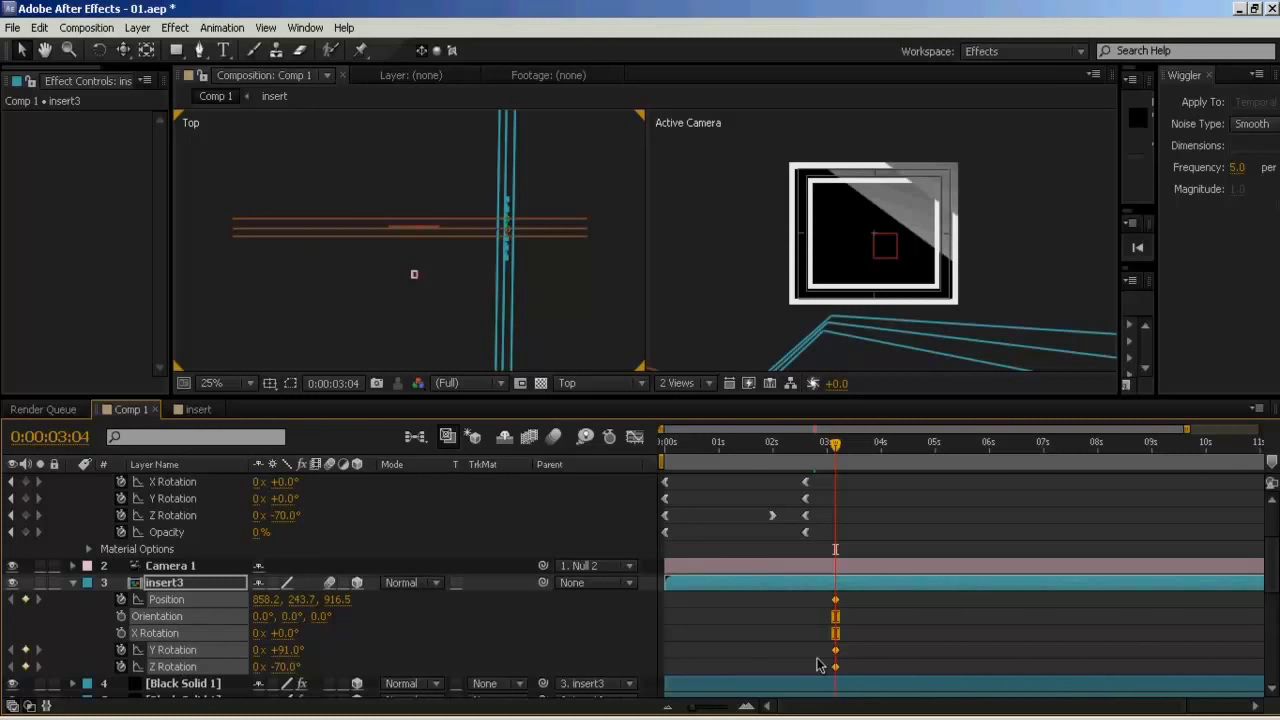
pyautogui.scroll(3, 835, 600)
pyautogui.click(849, 482)
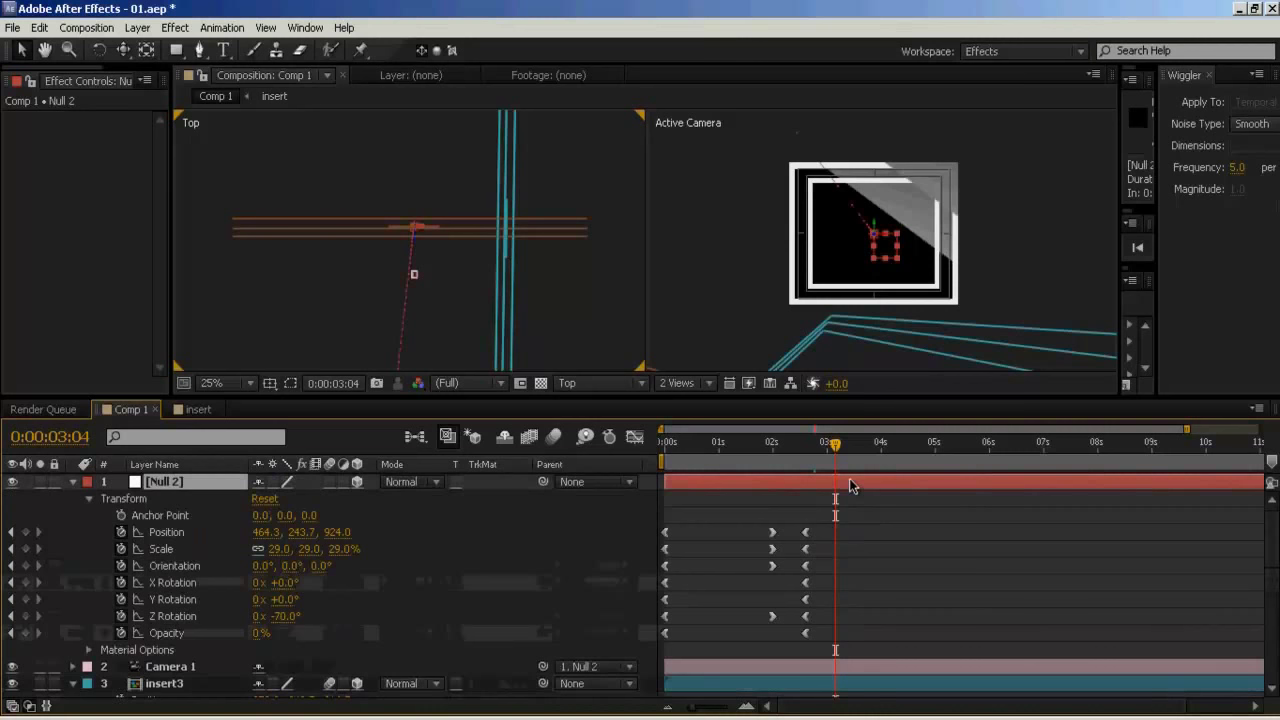
pyautogui.hotkey('ctrl', 'v')
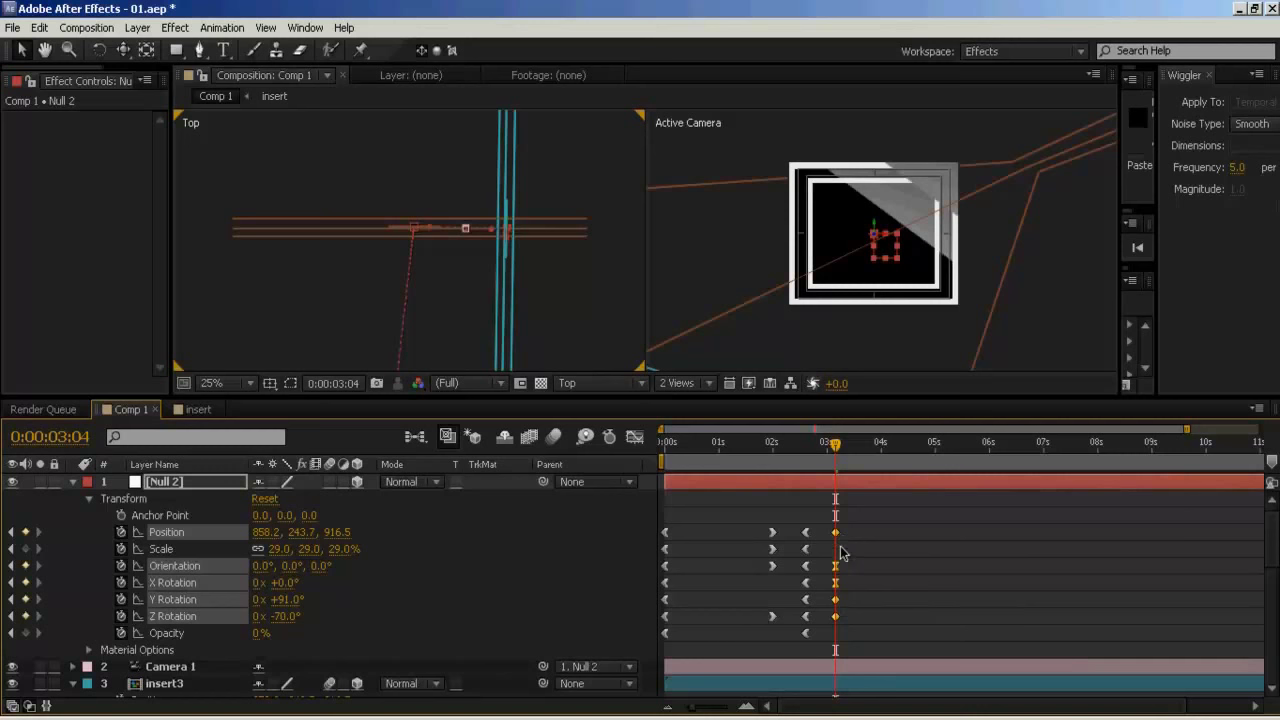
pyautogui.hotkey('ctrl', 's')
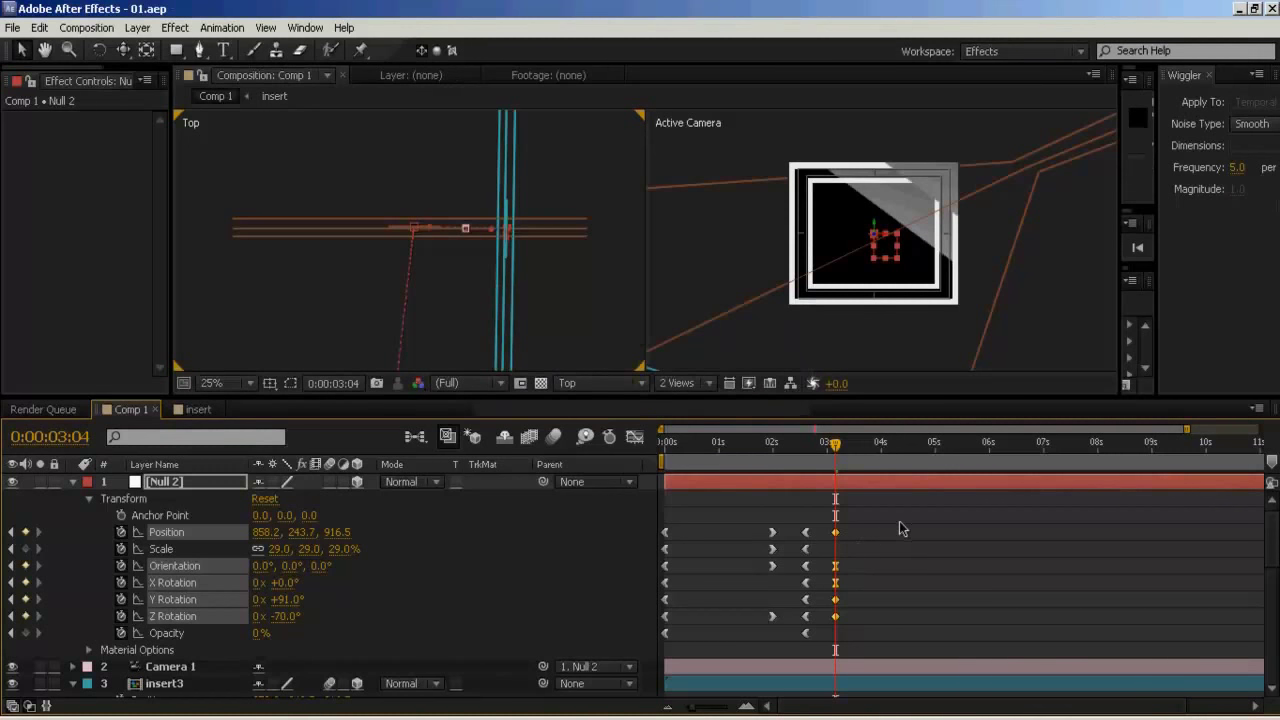
# Apply Easy Ease In to the null's pasted position, orientation and rotation keyframes at 0:00:03:04
pyautogui.click(835, 533)
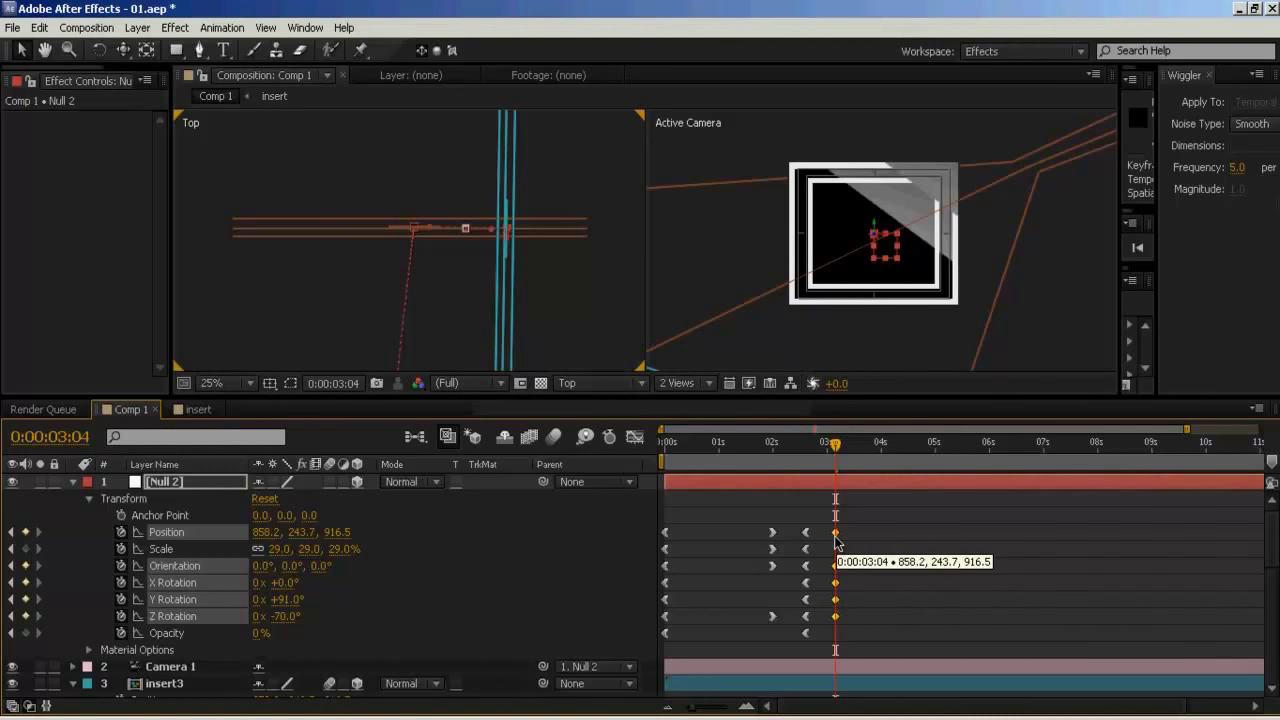
pyautogui.rightClick(836, 541)
pyautogui.moveTo(884, 530)
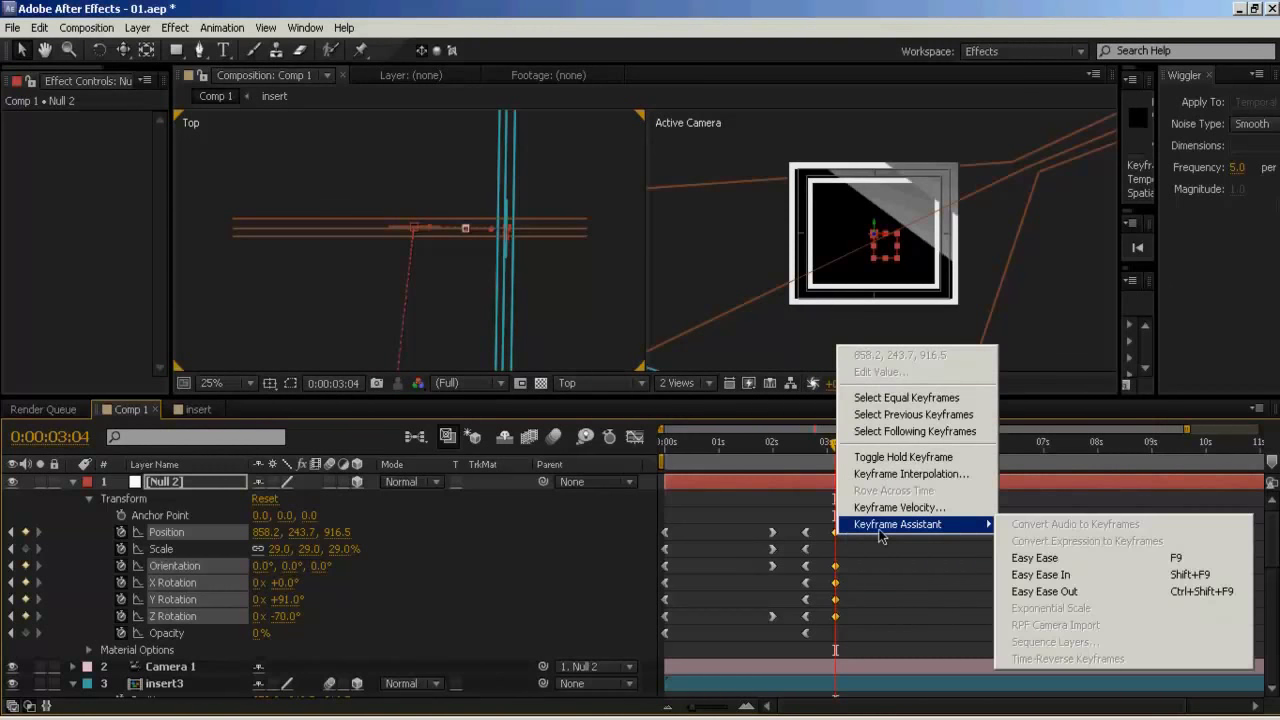
pyautogui.click(1030, 575)
# Set the null's Y Rotation at 0:00:03:04 to +135°
pyautogui.moveTo(835, 449)
pyautogui.mouseDown()
pyautogui.moveTo(798, 460)
pyautogui.moveTo(826, 461)
pyautogui.moveTo(664, 463)
pyautogui.moveTo(848, 452)
pyautogui.mouseUp()
pyautogui.click(700, 385)
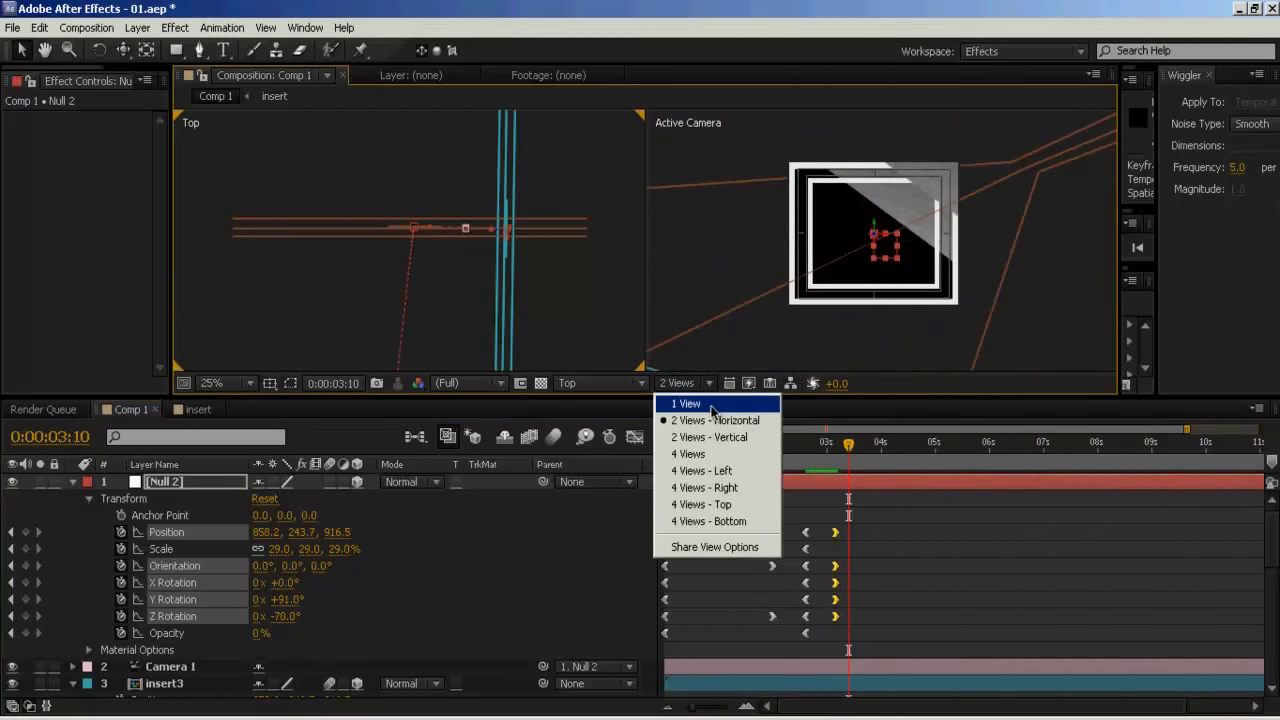
pyautogui.moveTo(872, 452); pyautogui.dragTo(837, 477)
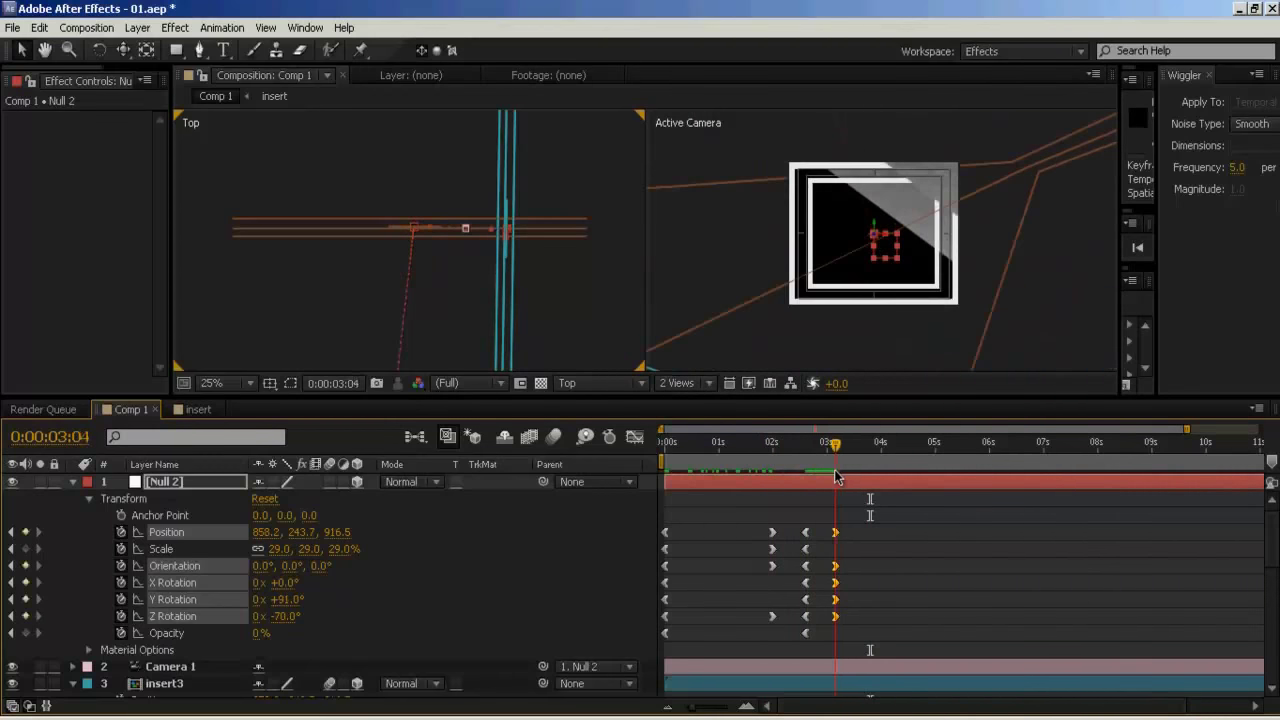
pyautogui.click(378, 633)
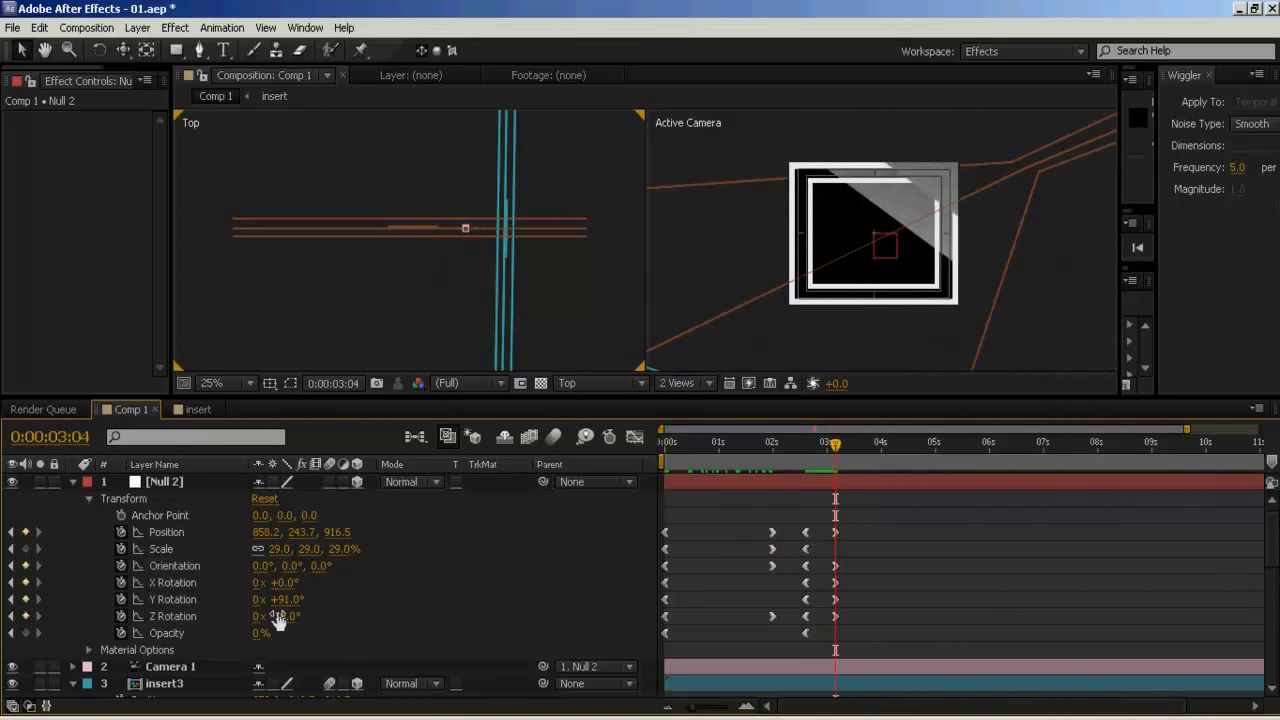
pyautogui.moveTo(284, 600); pyautogui.dragTo(353, 593)
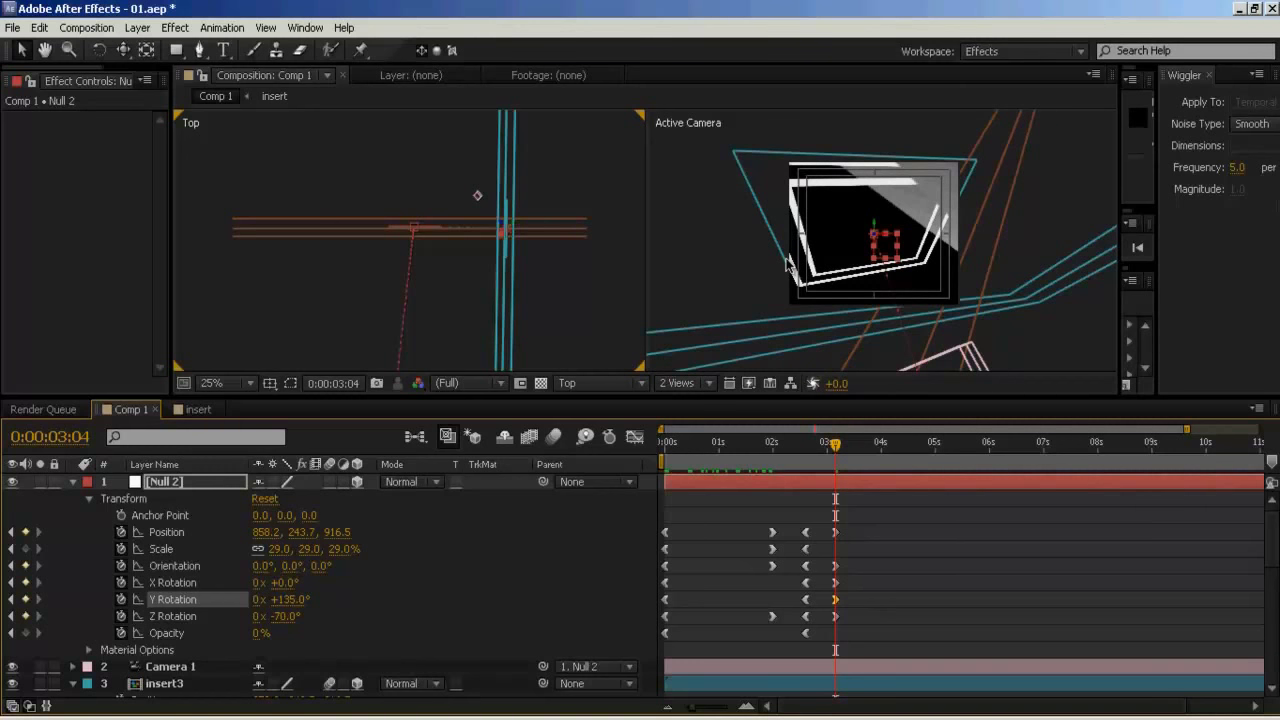
# Try orbiting the camera around insert3 to check its alignment from other angles
pyautogui.press('v')
pyautogui.press('c')
pyautogui.moveTo(856, 226); pyautogui.dragTo(880, 250)
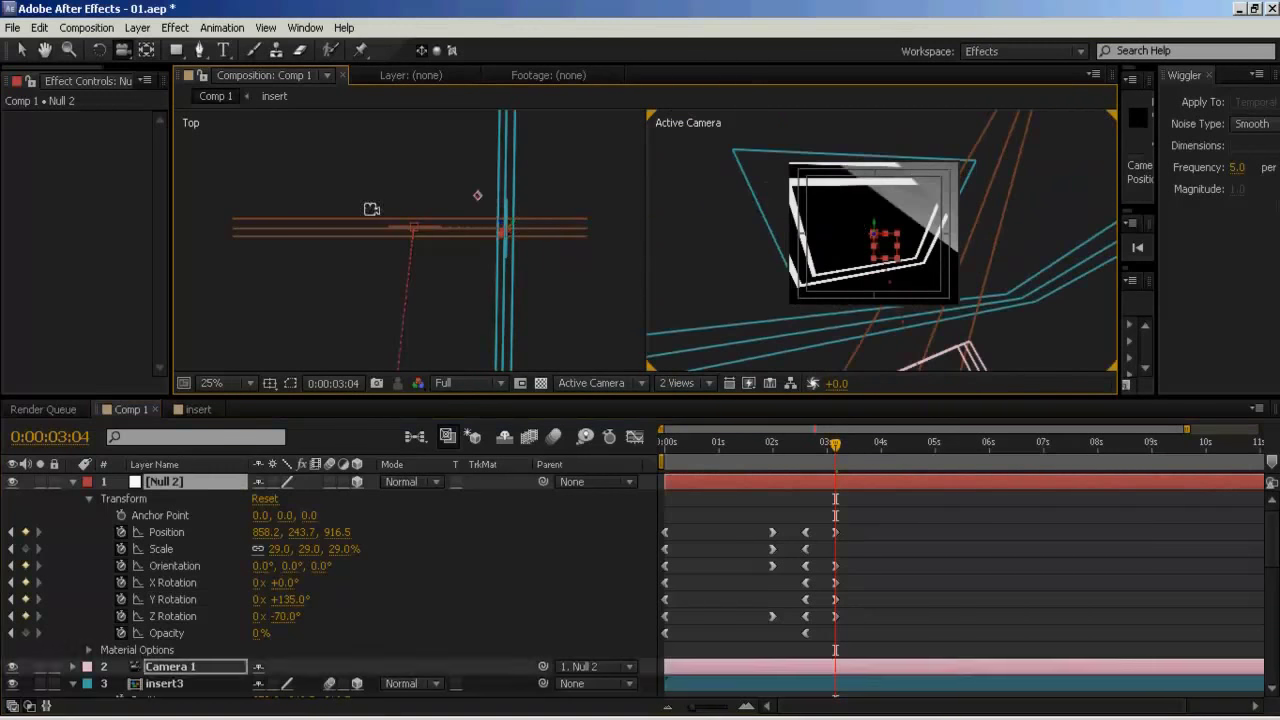
pyautogui.scroll(5, 420, 230)
pyautogui.press('h')
pyautogui.moveTo(556, 218); pyautogui.dragTo(246, 294)
pyautogui.press('c')
pyautogui.click(830, 234)
pyautogui.moveTo(830, 234); pyautogui.dragTo(872, 280)
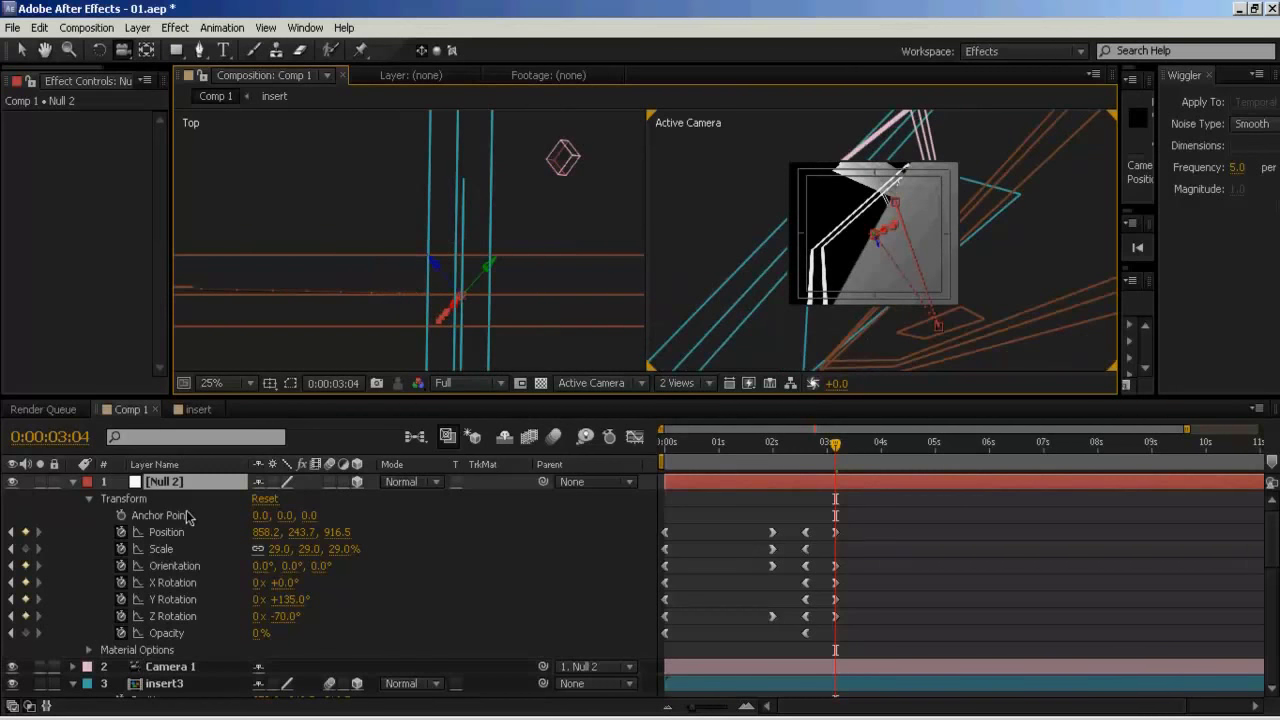
# Undo the camera orbits and the last Y Rotation changes on the null at 0:00:03:04
pyautogui.hotkey('ctrl', 'z')
pyautogui.hotkey('ctrl', 'z')
pyautogui.hotkey('ctrl', 'z')
pyautogui.hotkey('ctrl', 'z')
pyautogui.hotkey('ctrl', 'z')
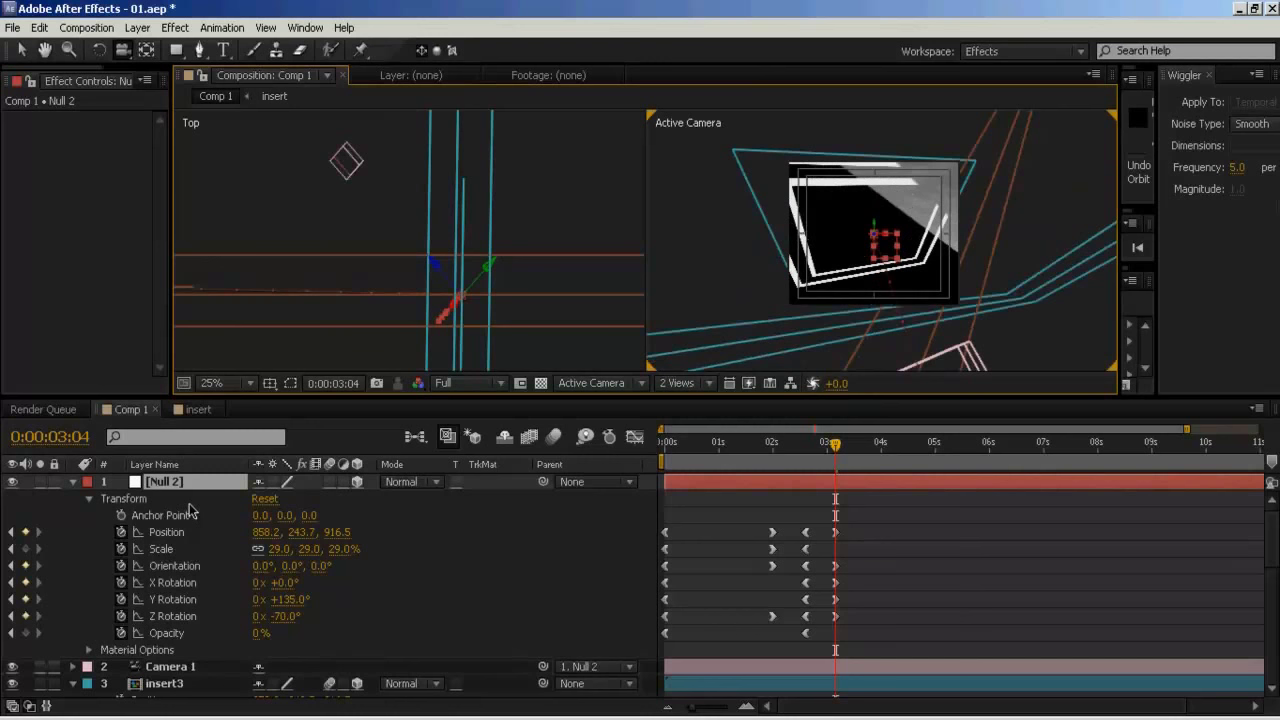
pyautogui.hotkey('ctrl', 'z')
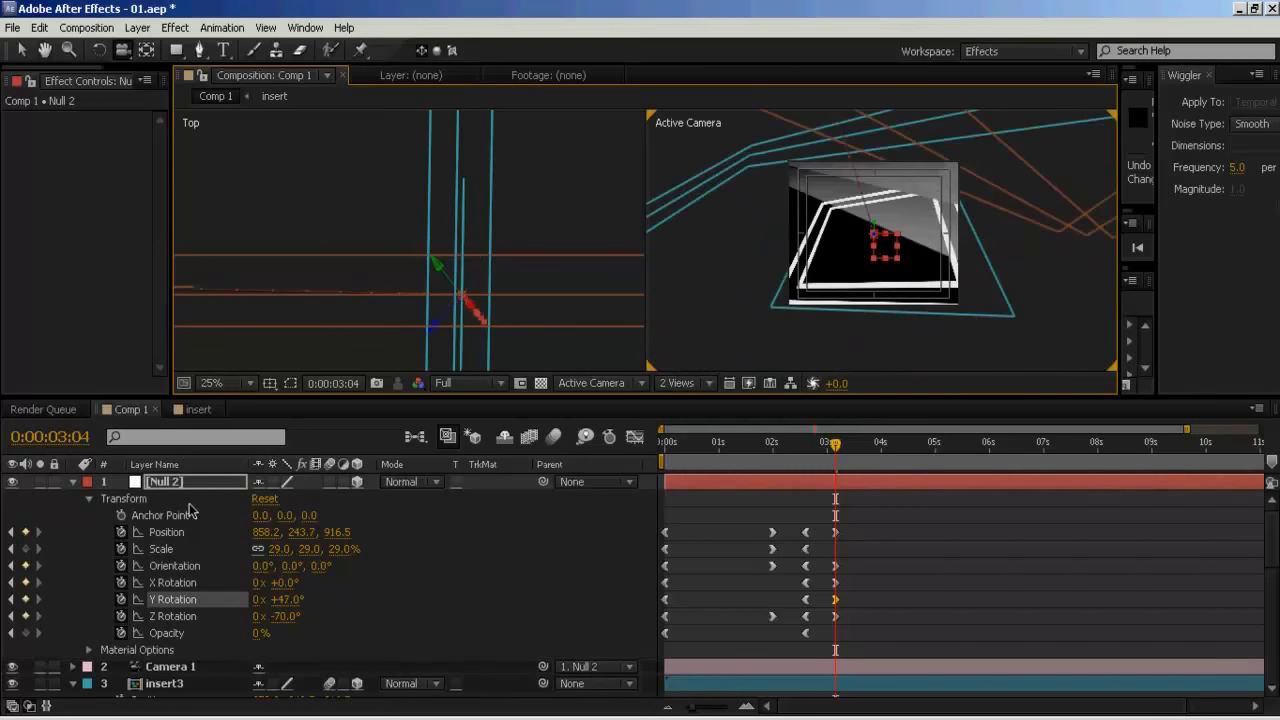
# Reapply Easy Ease In to the null's pasted position, orientation and rotation keyframes at 0:00:03:04
pyautogui.moveTo(836, 449)
pyautogui.mouseDown()
pyautogui.moveTo(797, 455)
pyautogui.moveTo(834, 466)
pyautogui.mouseUp()
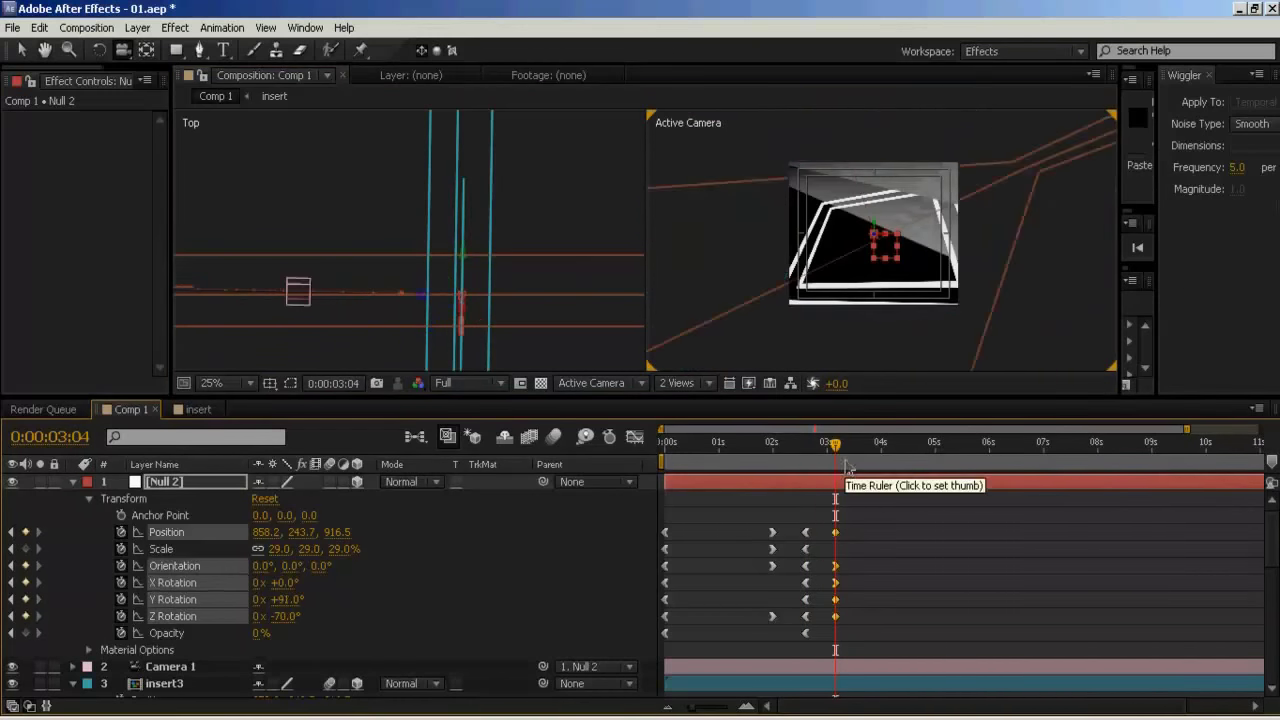
pyautogui.rightClick(836, 616)
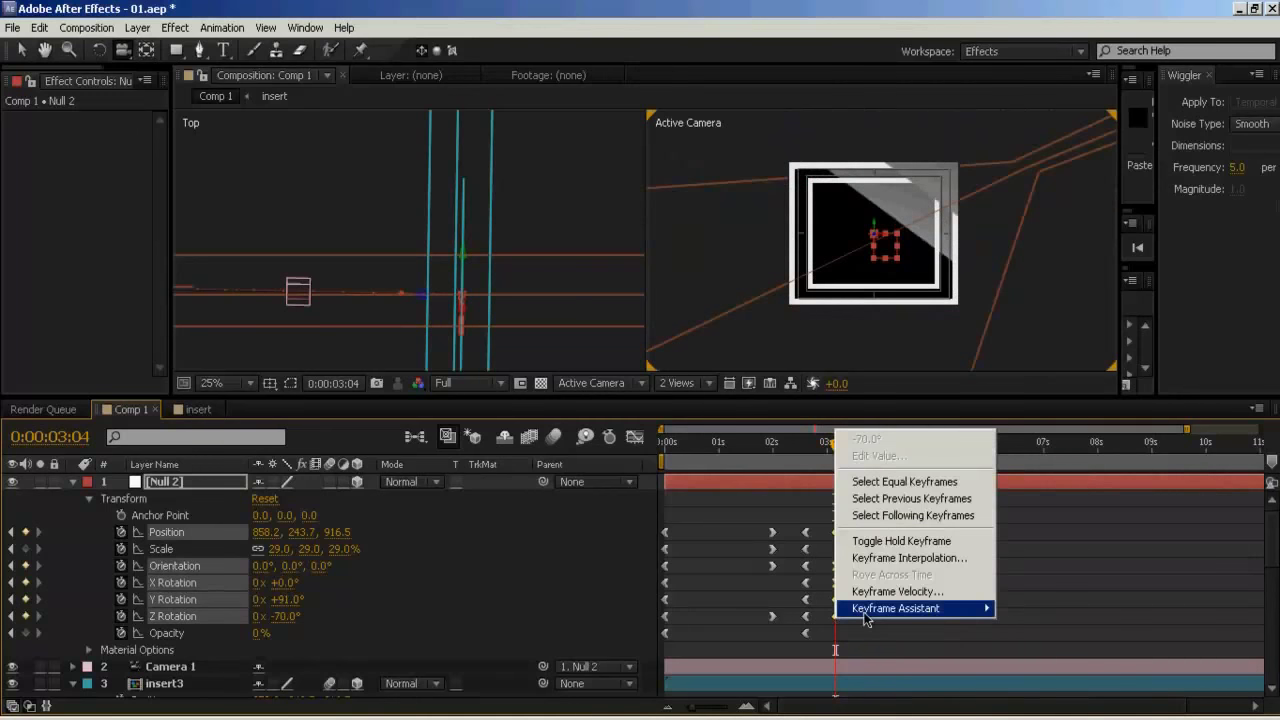
pyautogui.moveTo(880, 609)
pyautogui.click(1020, 657)
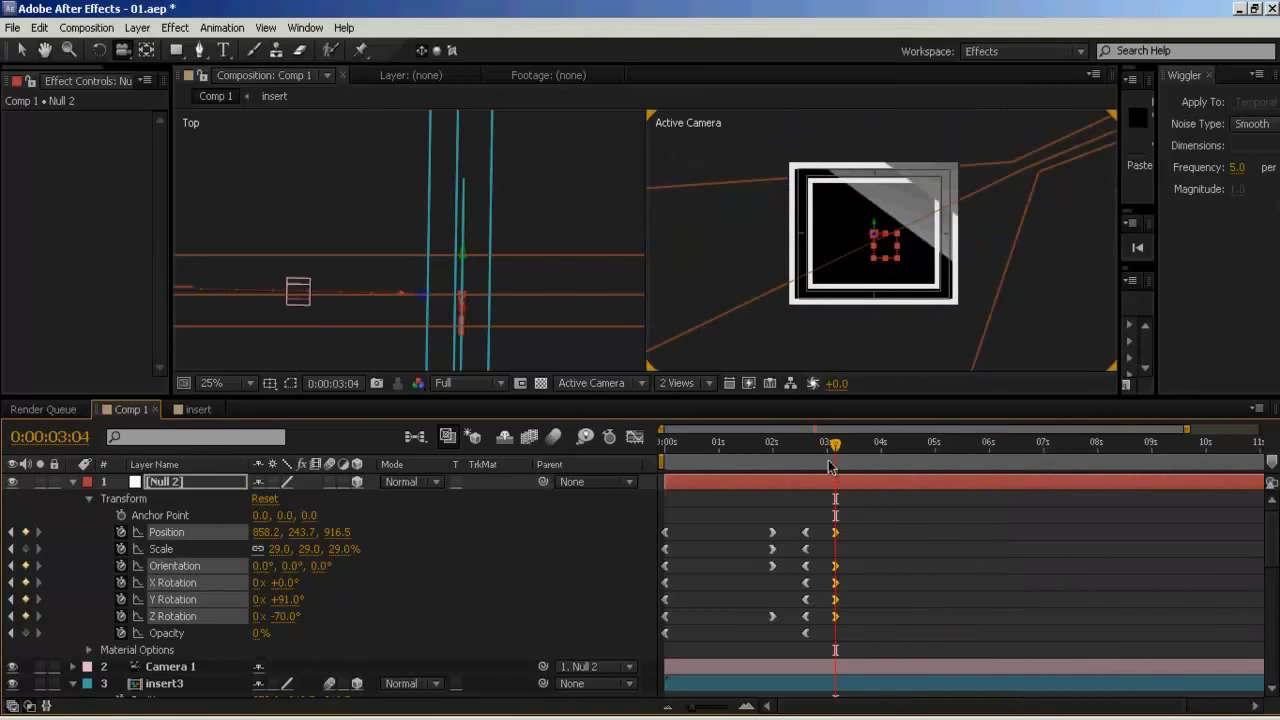
# Switch the composition to a single Active Camera view and review the camera move up to about 0:00:02:15
pyautogui.moveTo(828, 466); pyautogui.dragTo(693, 467)
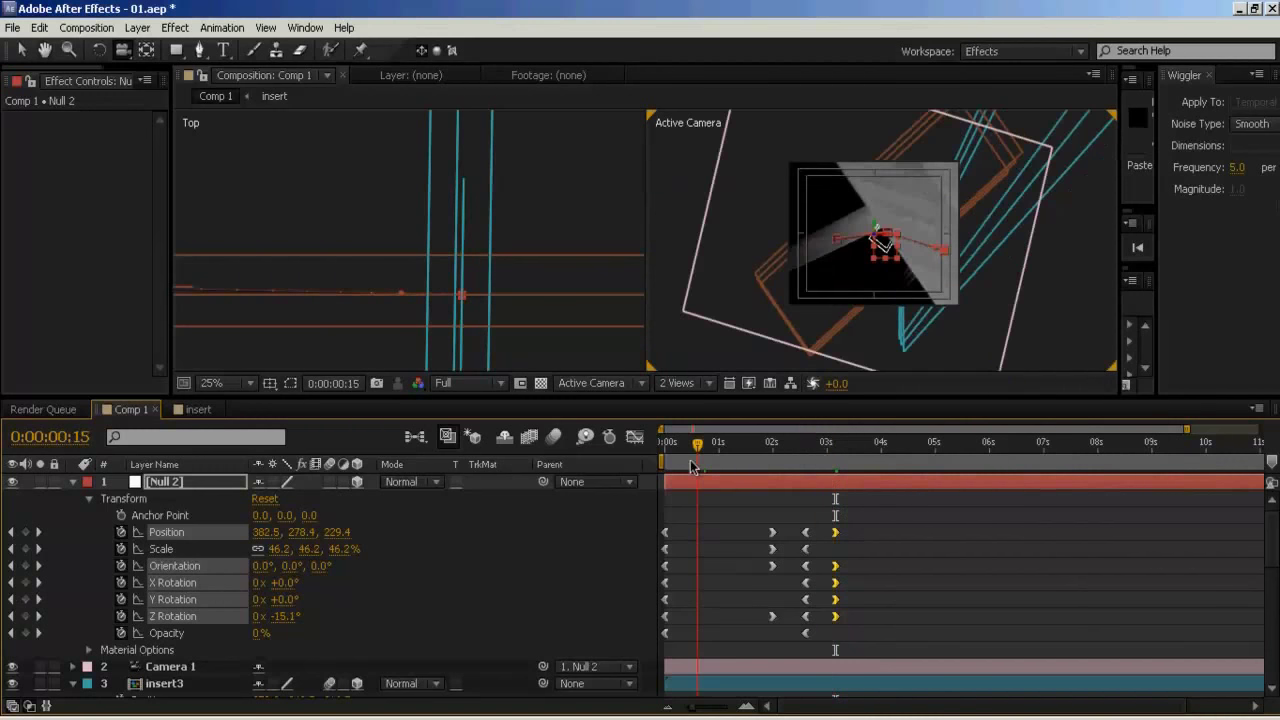
pyautogui.click(708, 383)
pyautogui.click(702, 402)
pyautogui.press(',')
pyautogui.press(',')
pyautogui.moveTo(697, 449); pyautogui.dragTo(805, 463)
pyautogui.click(775, 461)
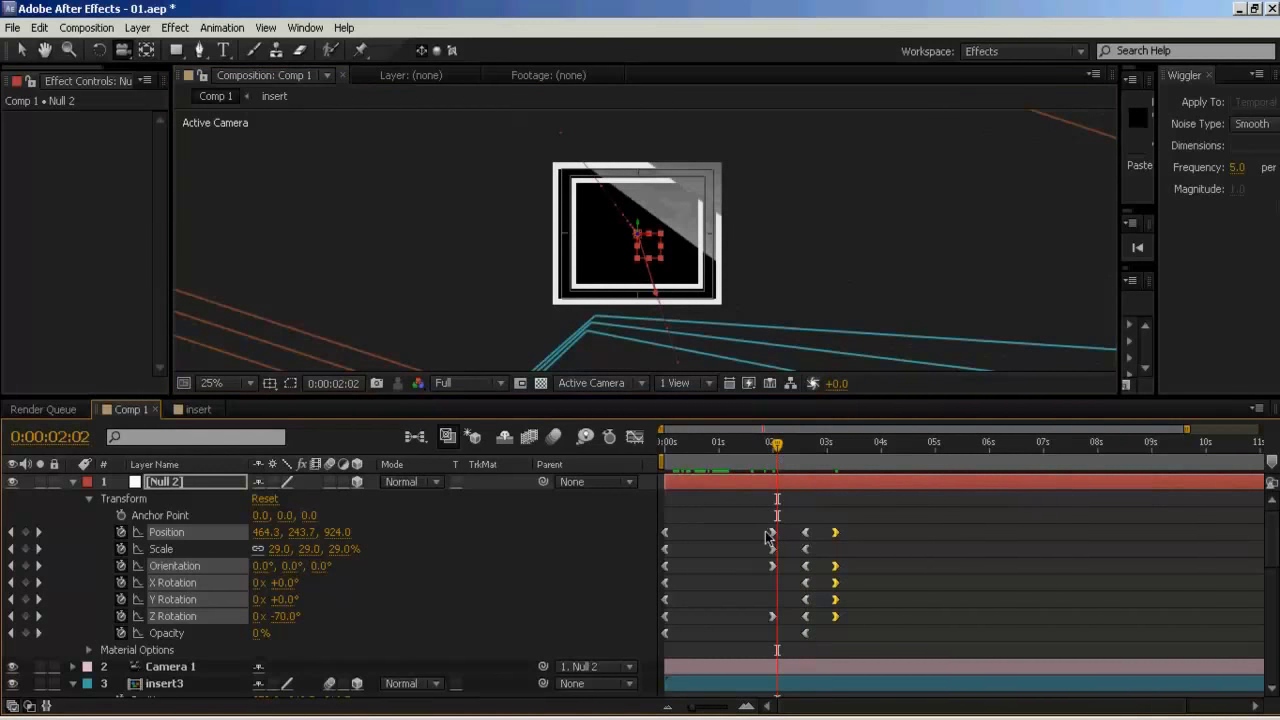
# Add a Y Rotation keyframe to the null at 0:00:02:00 and apply Easy Ease Out to it
pyautogui.moveTo(781, 447); pyautogui.dragTo(771, 448)
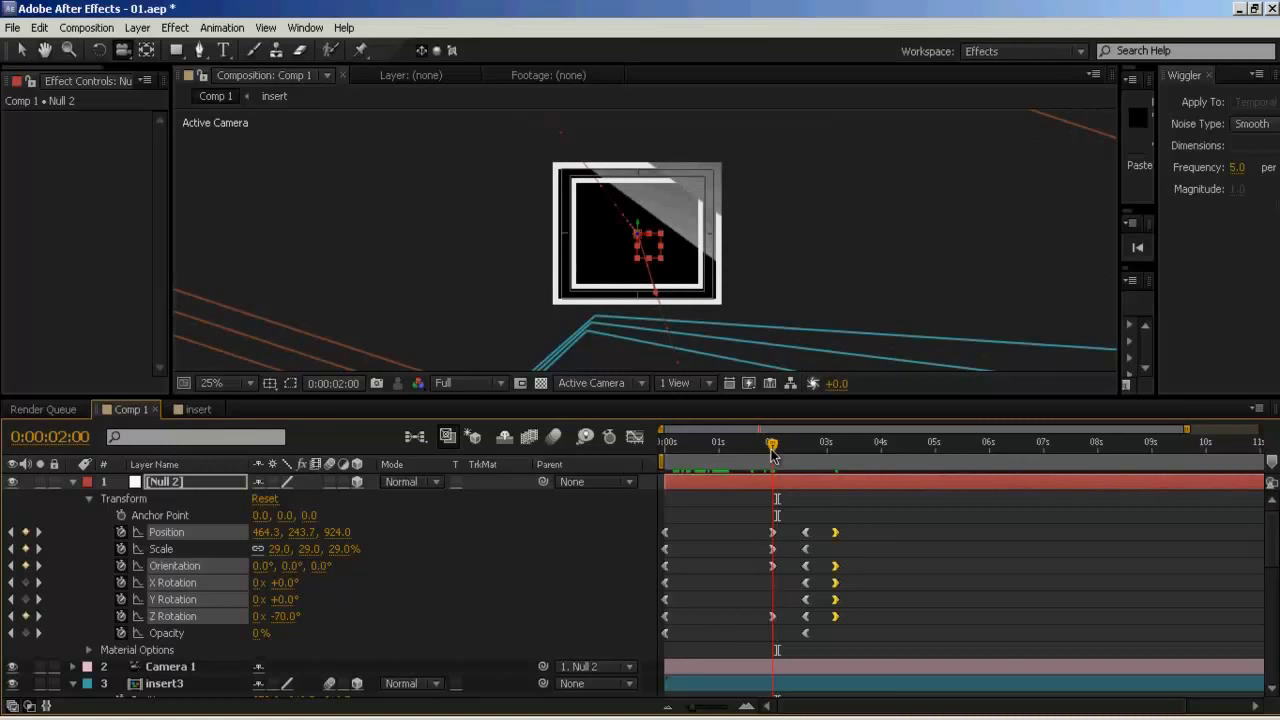
pyautogui.click(362, 607)
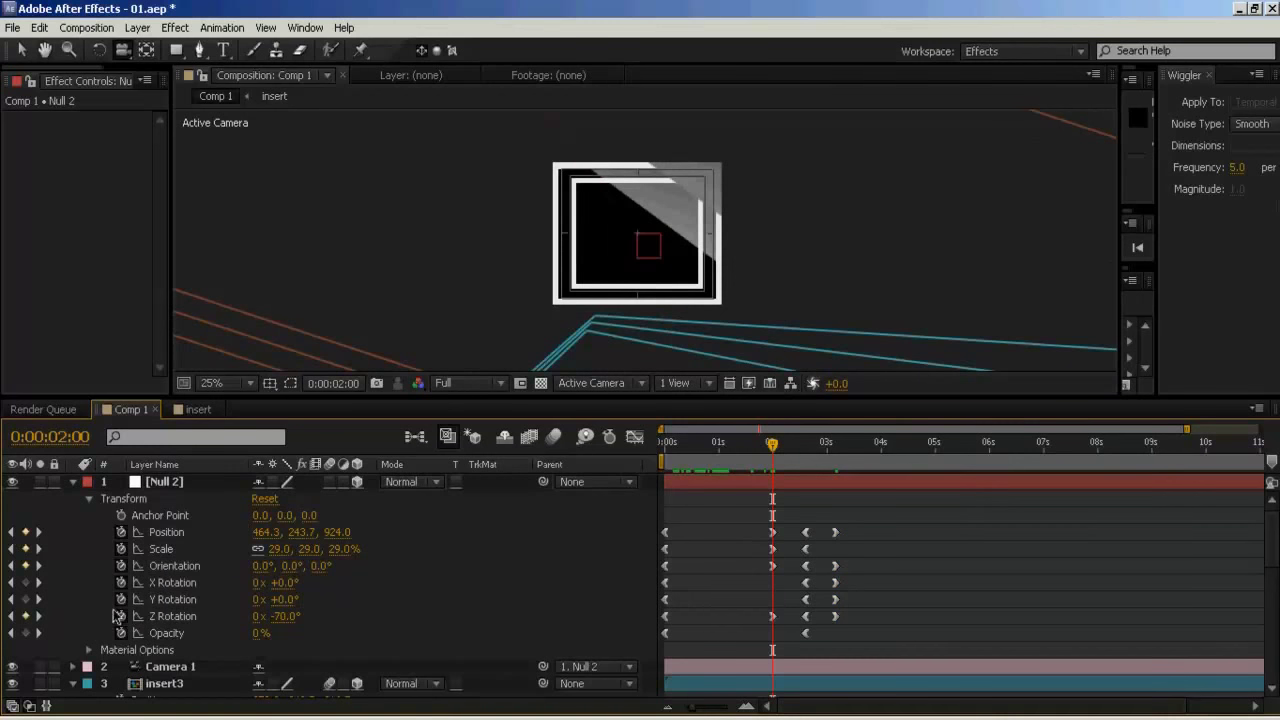
pyautogui.click(26, 599)
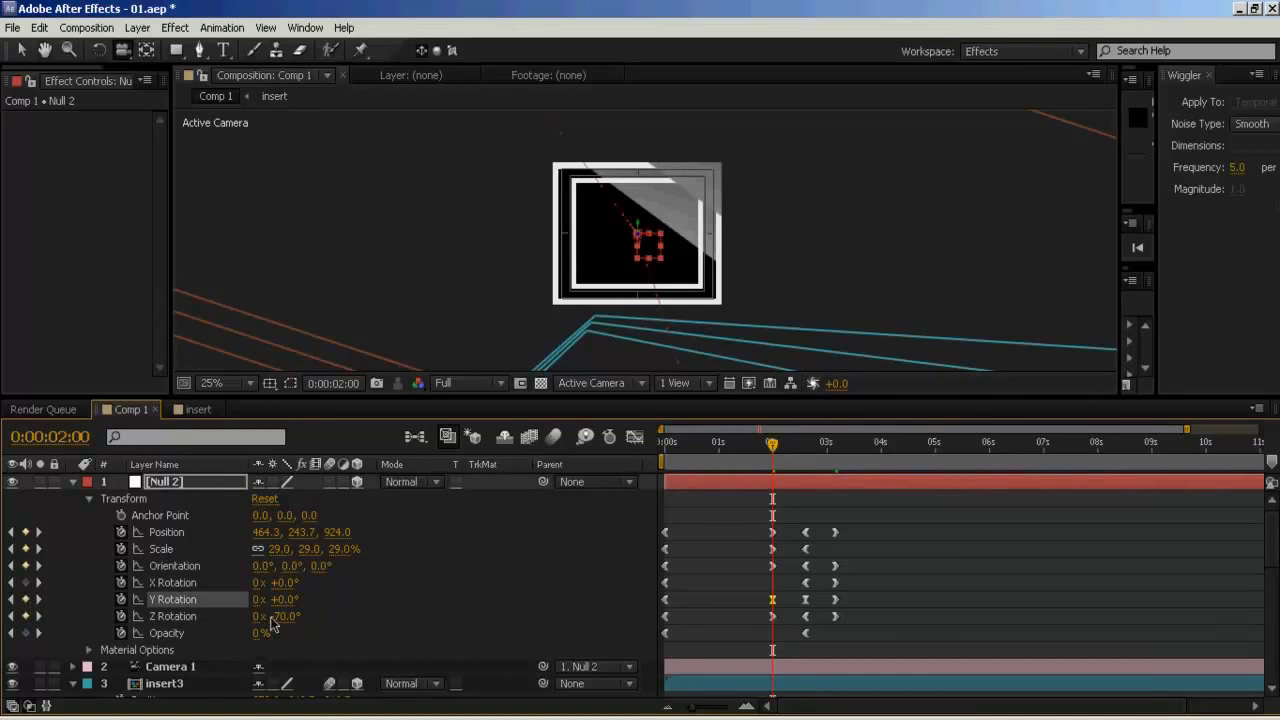
pyautogui.rightClick(772, 600)
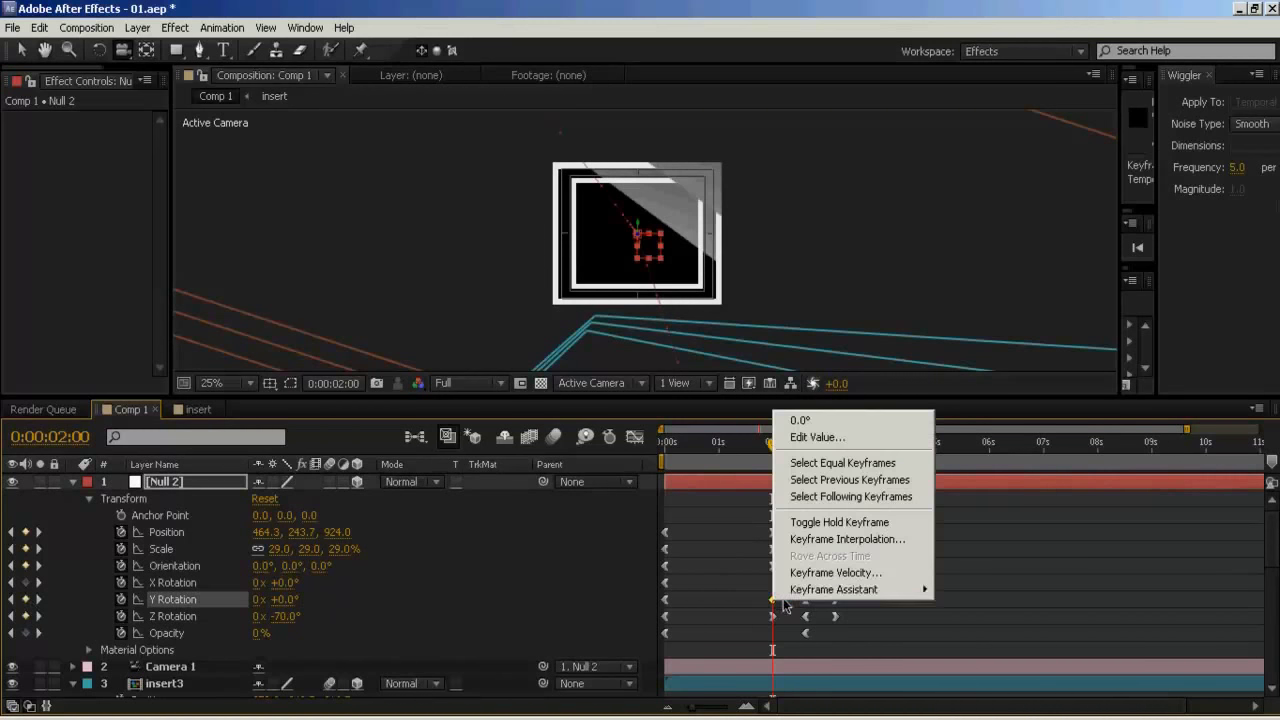
pyautogui.moveTo(860, 589)
pyautogui.click(993, 657)
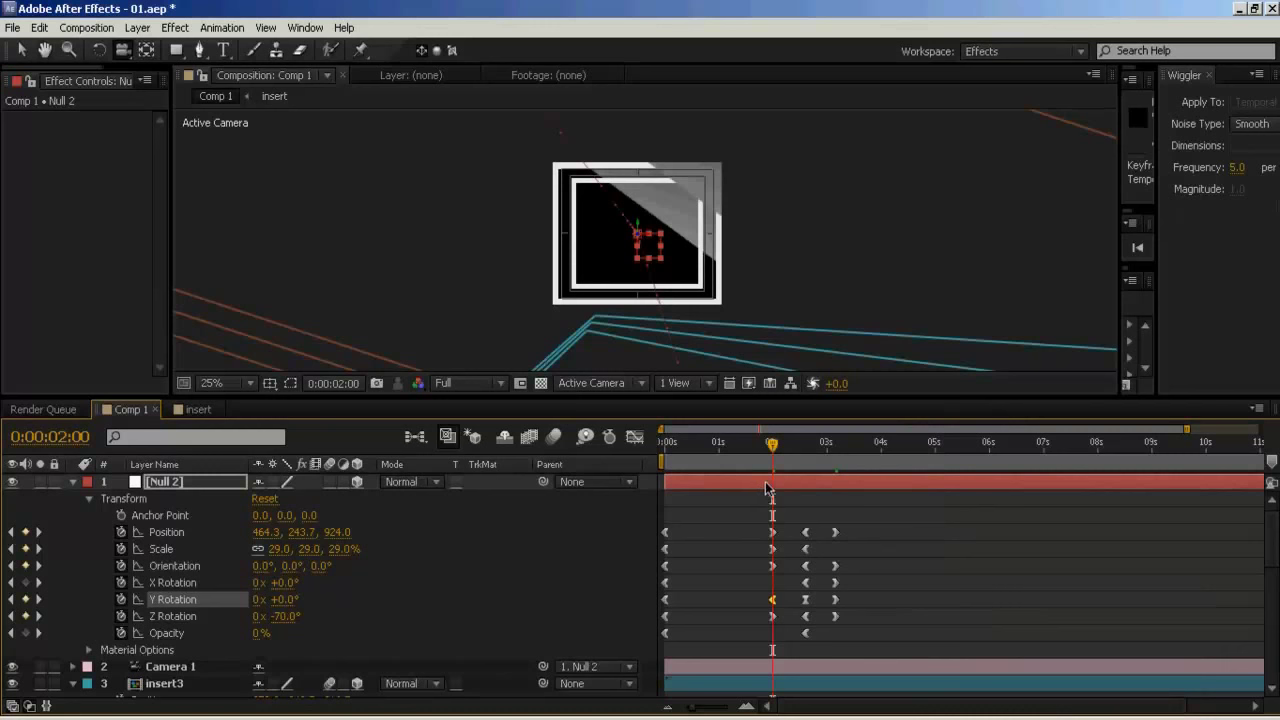
# Set the null's Y Rotation at 0:00:02:15 to 1x +0.0° and apply Easy Ease In to that keyframe
pyautogui.moveTo(775, 447); pyautogui.dragTo(806, 447)
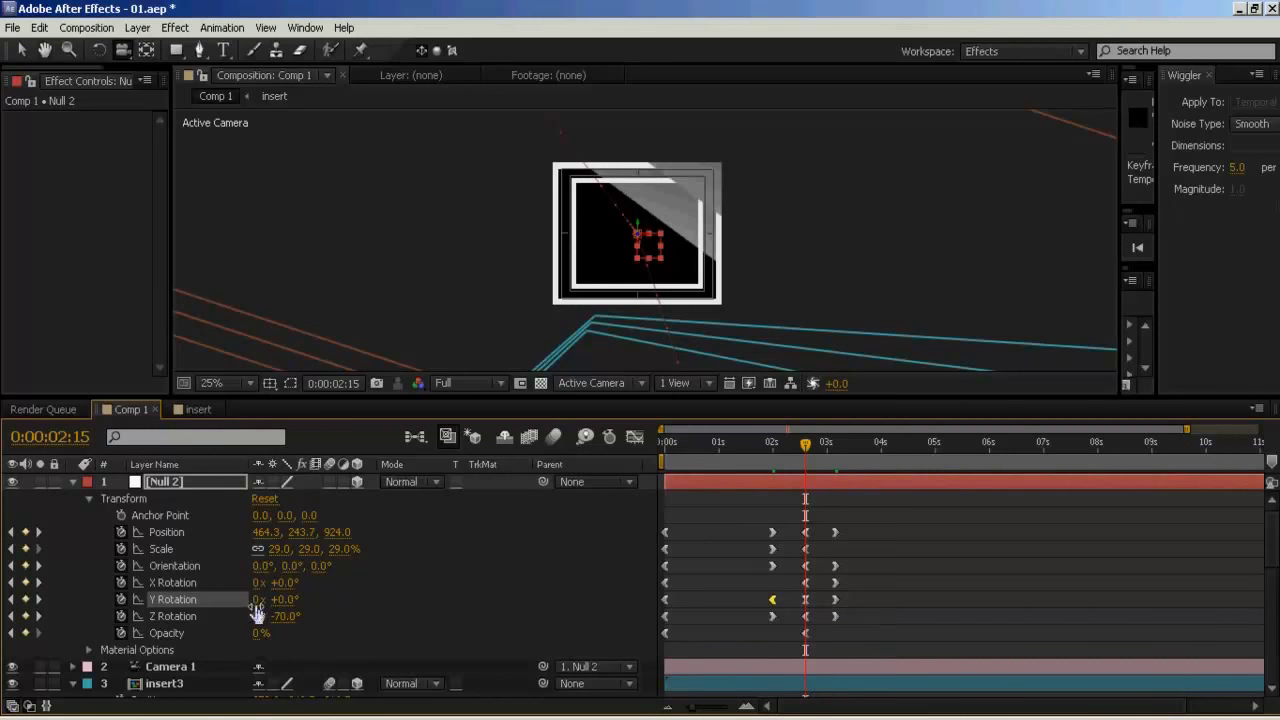
pyautogui.moveTo(275, 608); pyautogui.dragTo(613, 602)
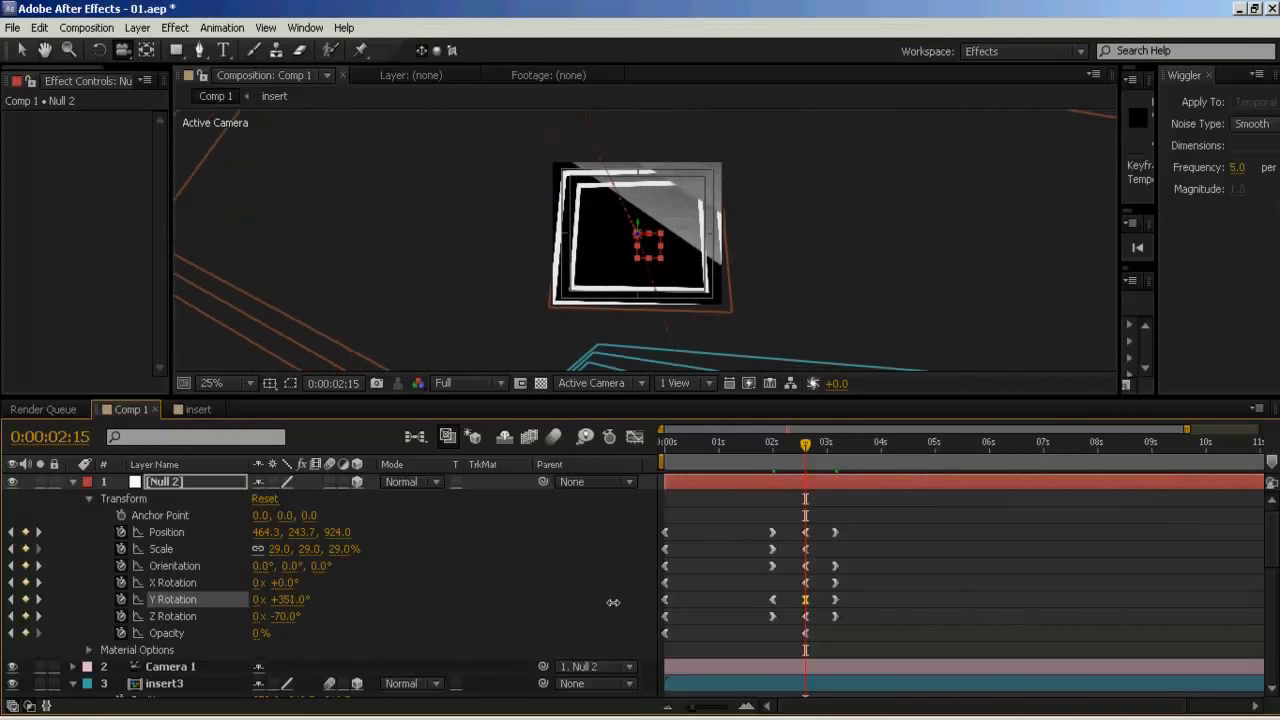
pyautogui.moveTo(296, 600); pyautogui.dragTo(290, 599)
pyautogui.click(288, 599)
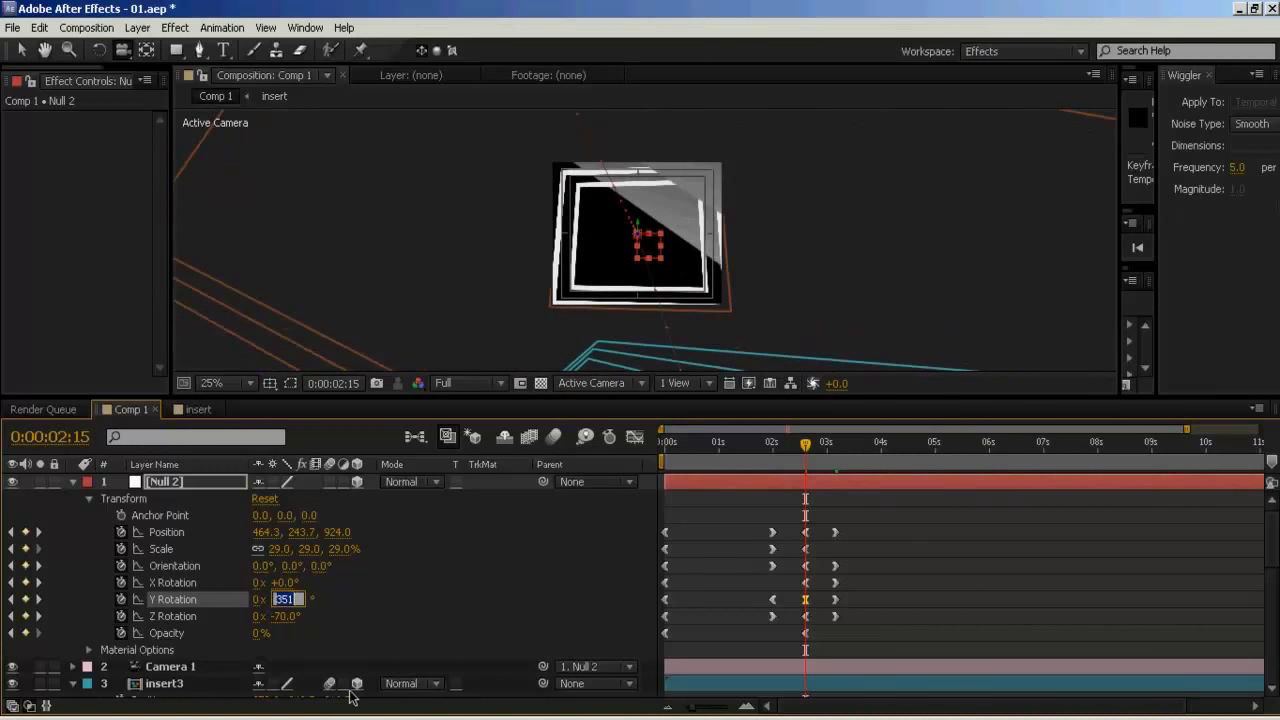
pyautogui.write('0')
pyautogui.press('Return')
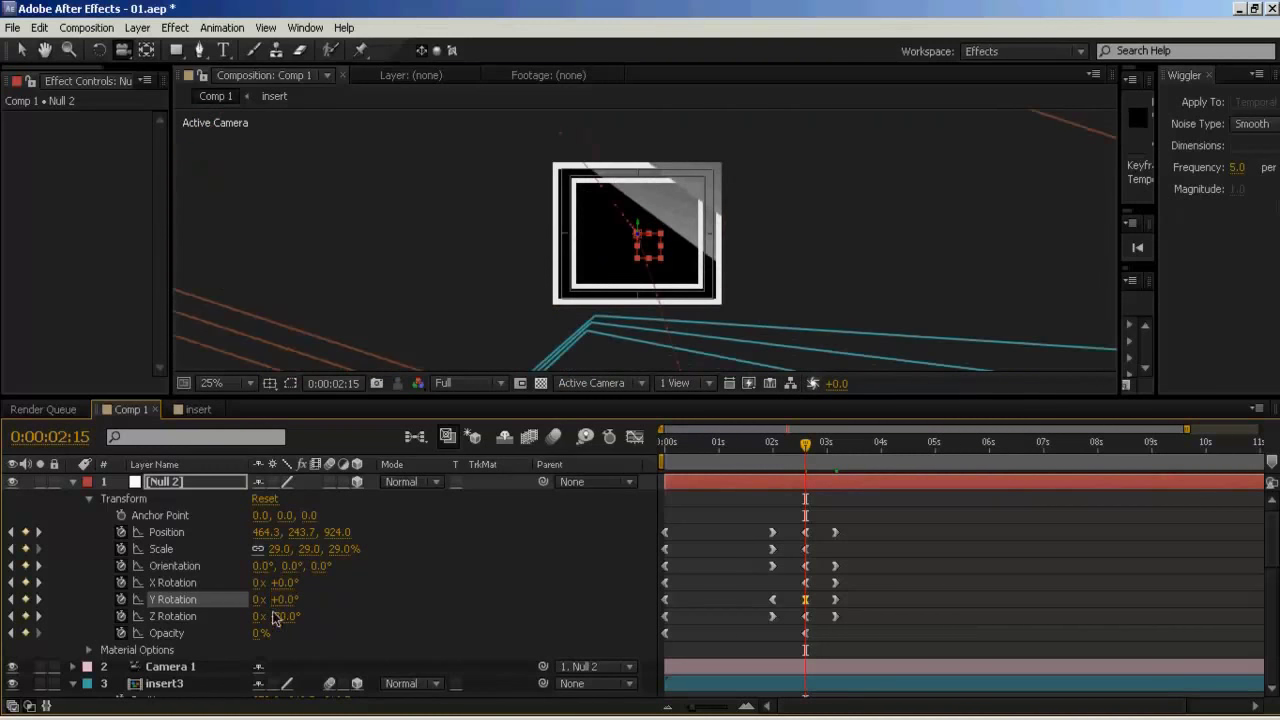
pyautogui.click(250, 604)
pyautogui.click(257, 600)
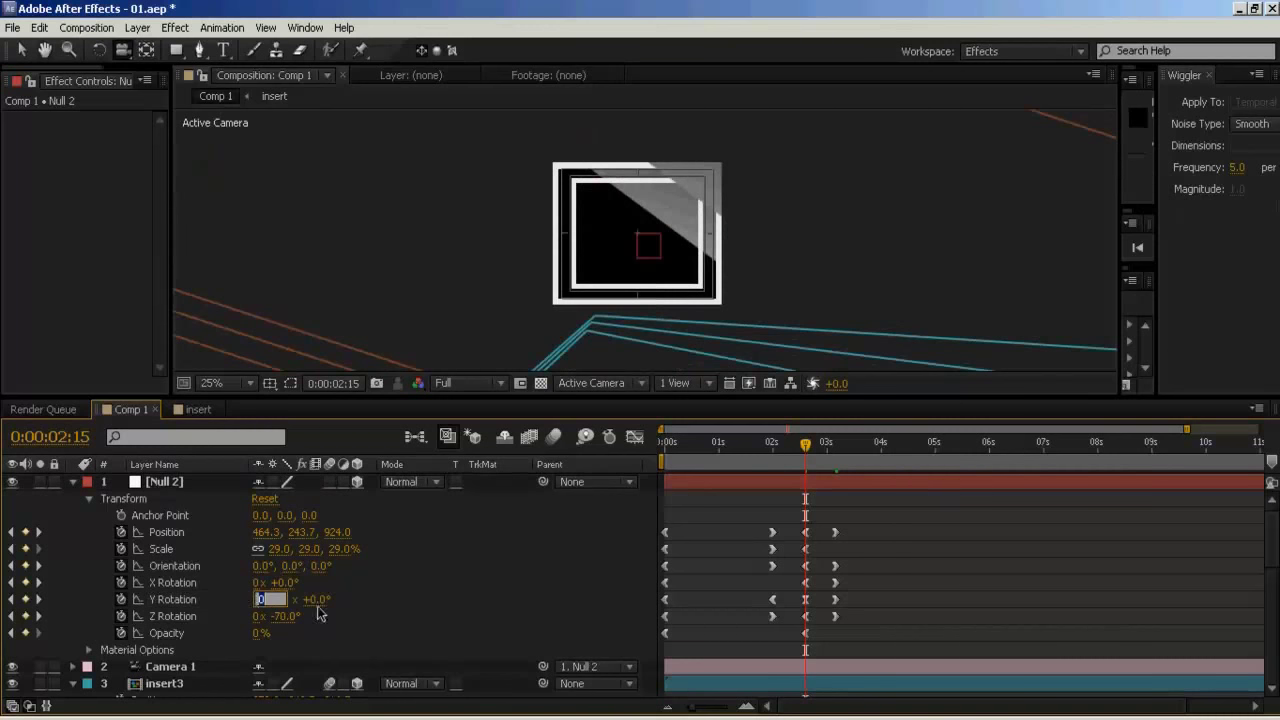
pyautogui.press('Return')
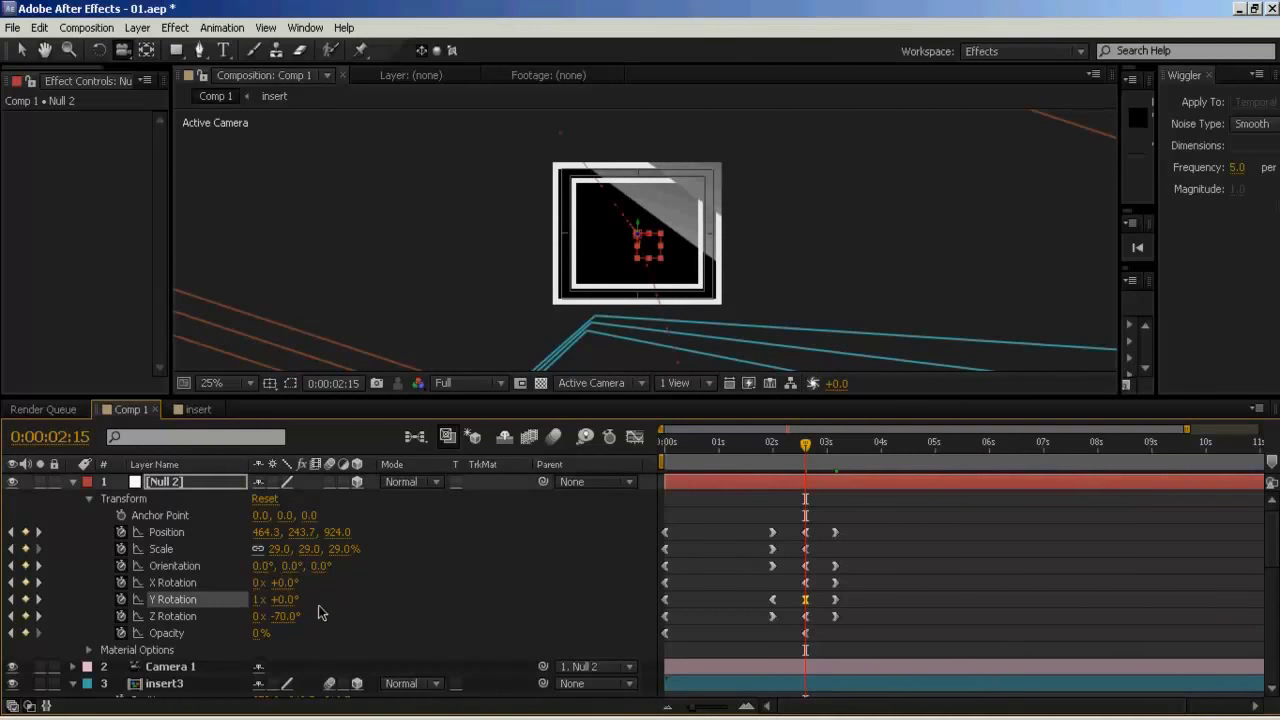
pyautogui.click(806, 600)
# Set the null's Y Rotation at 0:00:03:04 to 1x +91.0° and check the frames just after it
pyautogui.moveTo(803, 450); pyautogui.dragTo(836, 462)
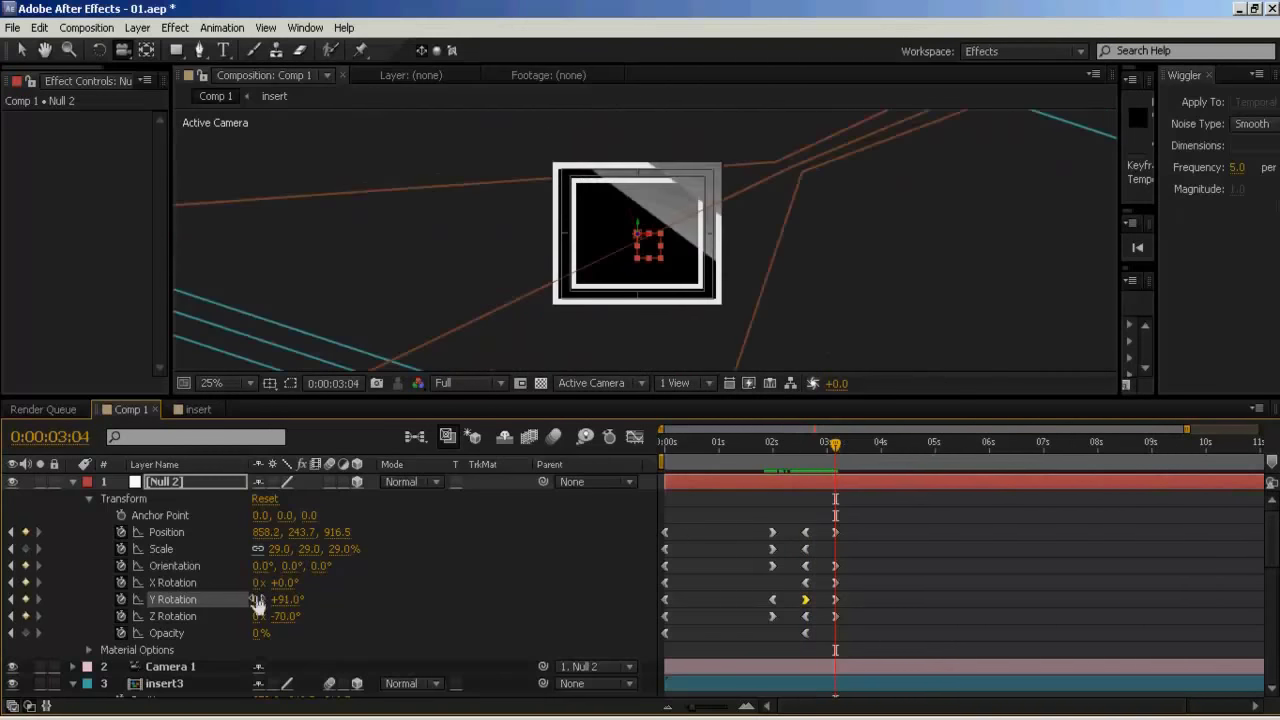
pyautogui.click(257, 600)
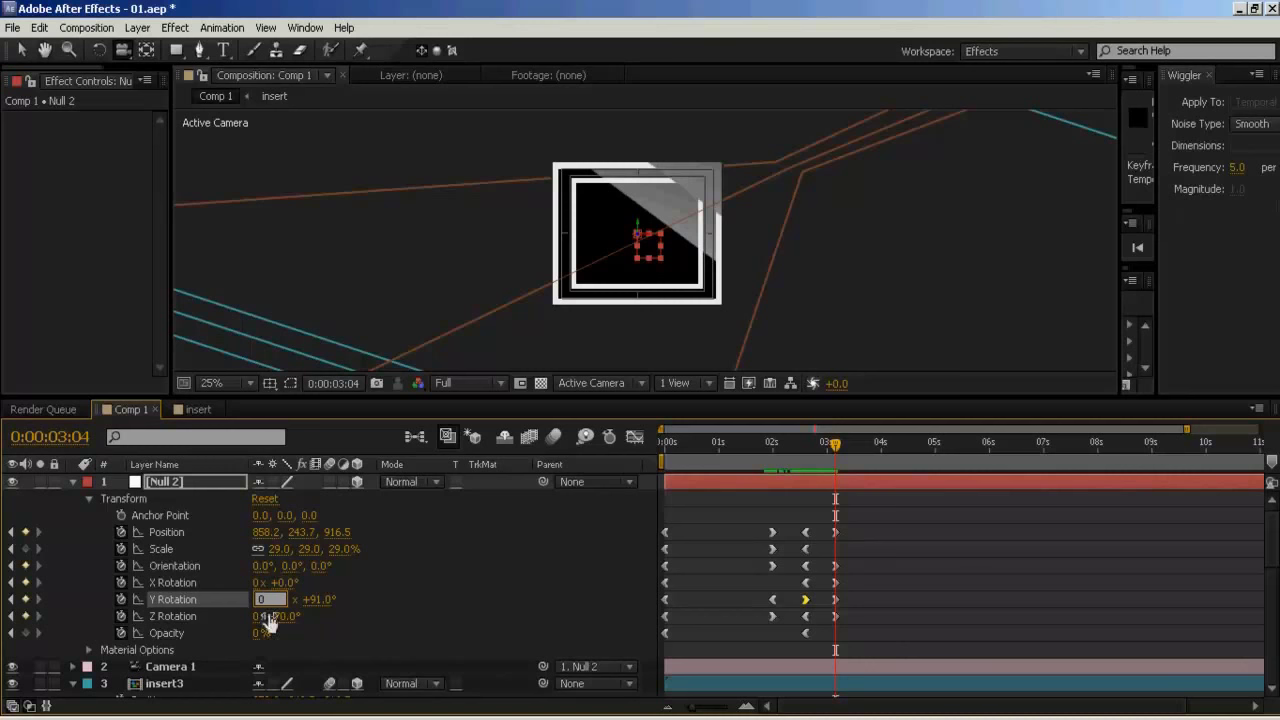
pyautogui.click(349, 627)
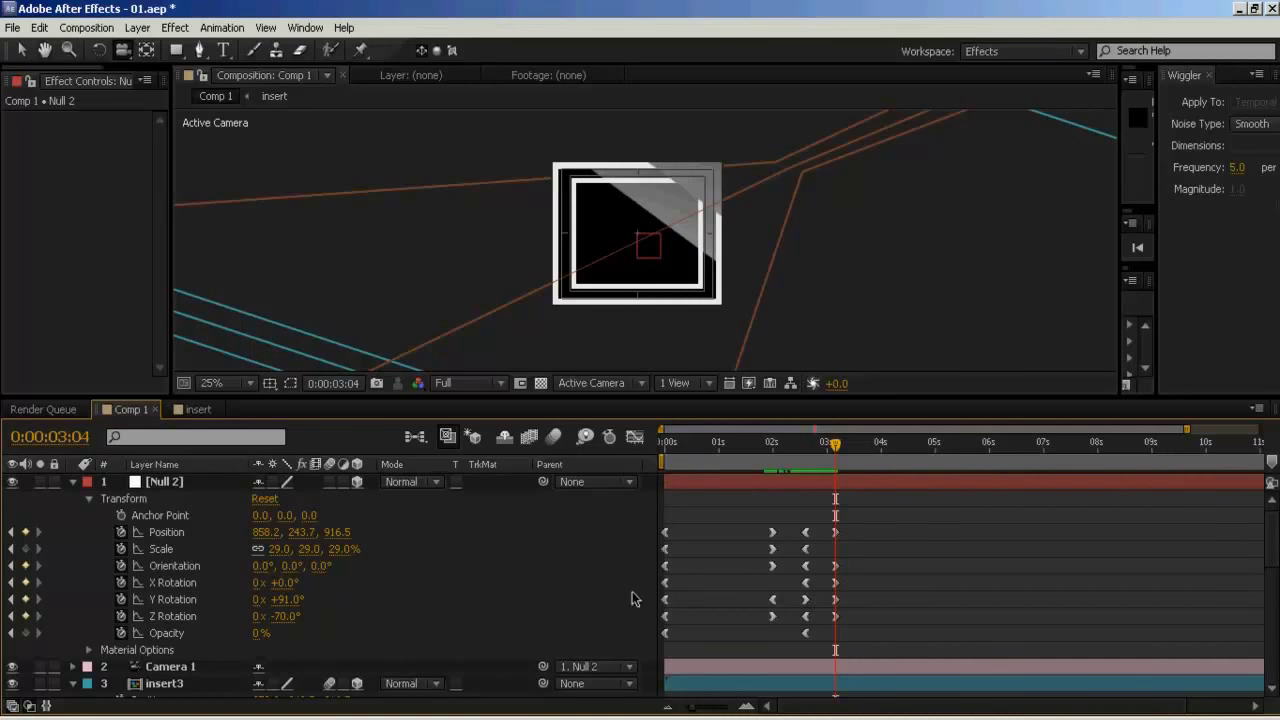
pyautogui.moveTo(838, 445); pyautogui.dragTo(847, 470)
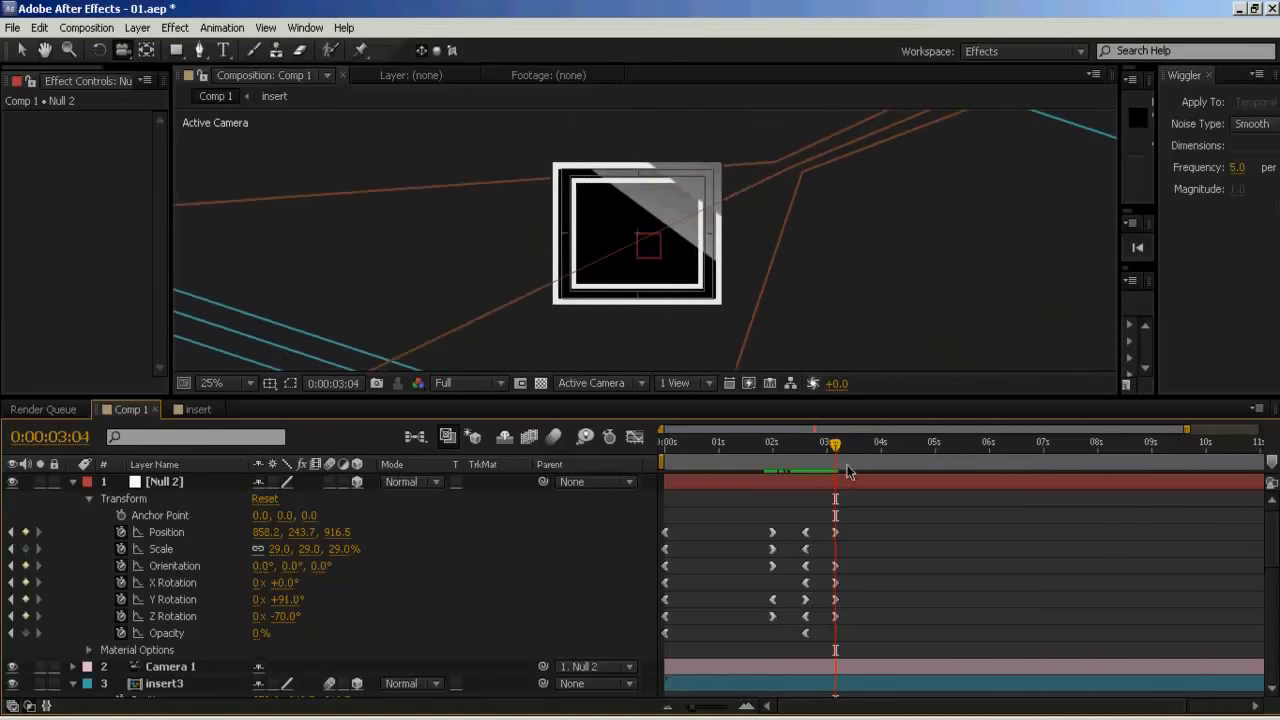
pyautogui.click(257, 600)
pyautogui.write('1')
pyautogui.press('Return')
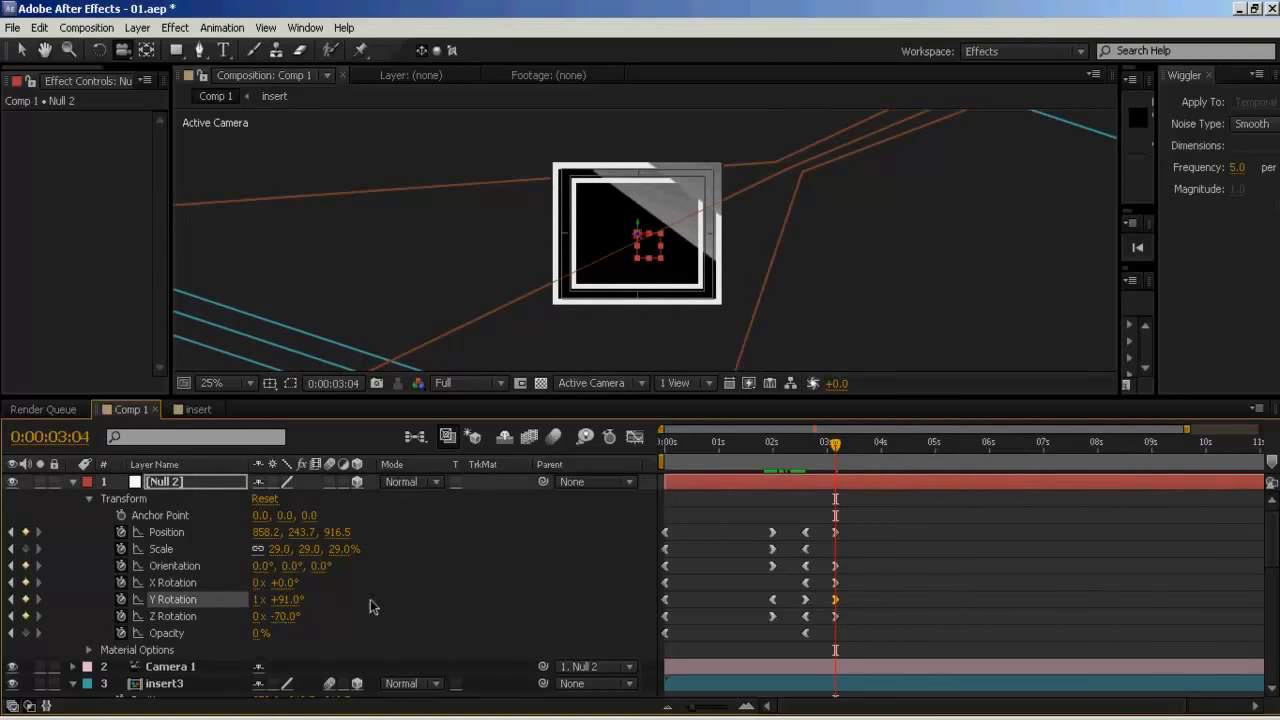
pyautogui.moveTo(834, 447)
pyautogui.mouseDown()
pyautogui.moveTo(786, 451)
pyautogui.moveTo(840, 457)
pyautogui.mouseUp()
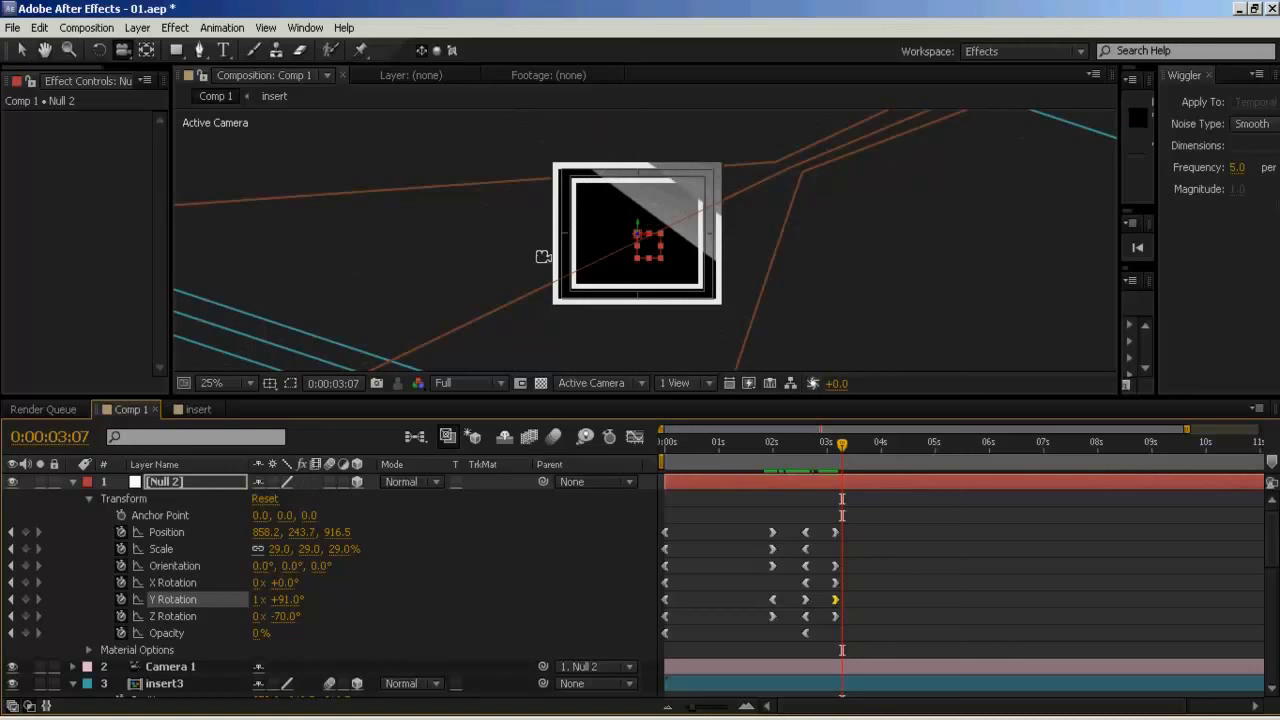
# Enlarge the composition viewing area, magnify the Active Camera view to 50% and return to 0:00:00:00
pyautogui.click(703, 387)
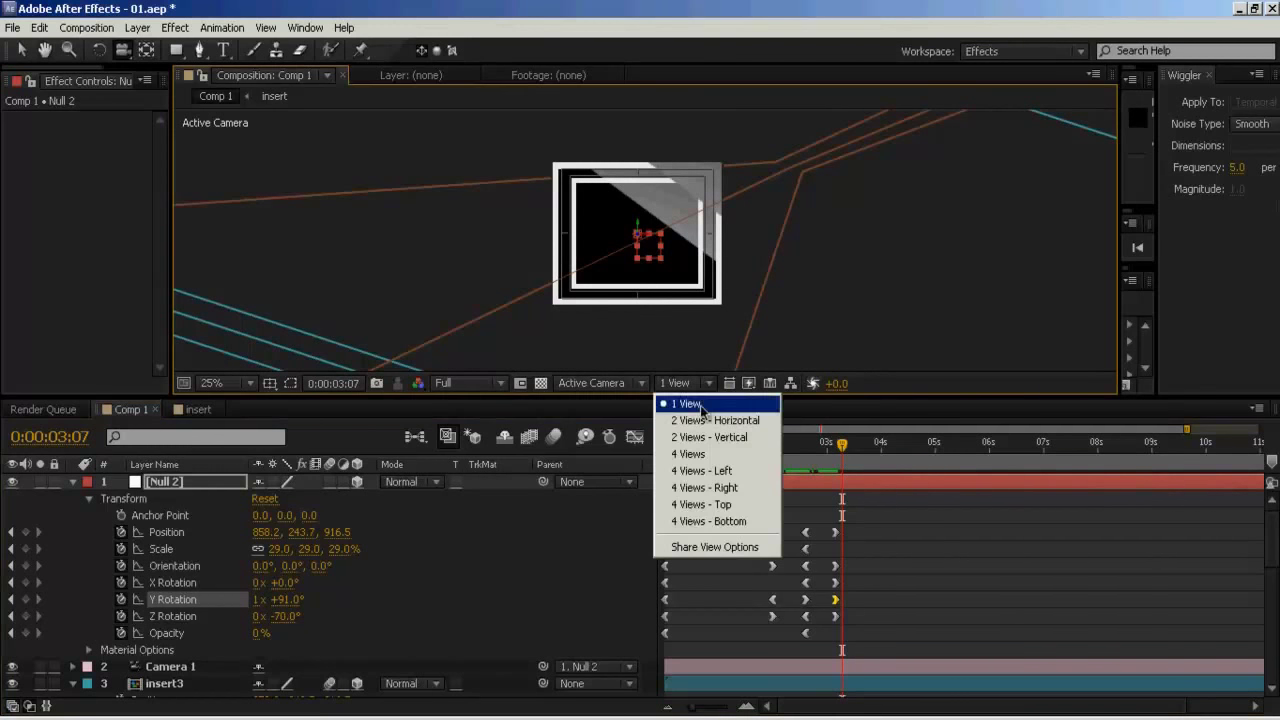
pyautogui.click(671, 403)
pyautogui.scroll(4, 846, 303)
pyautogui.scroll(-2, 846, 304)
pyautogui.moveTo(710, 400); pyautogui.dragTo(710, 468)
pyautogui.moveTo(738, 514); pyautogui.dragTo(665, 531)
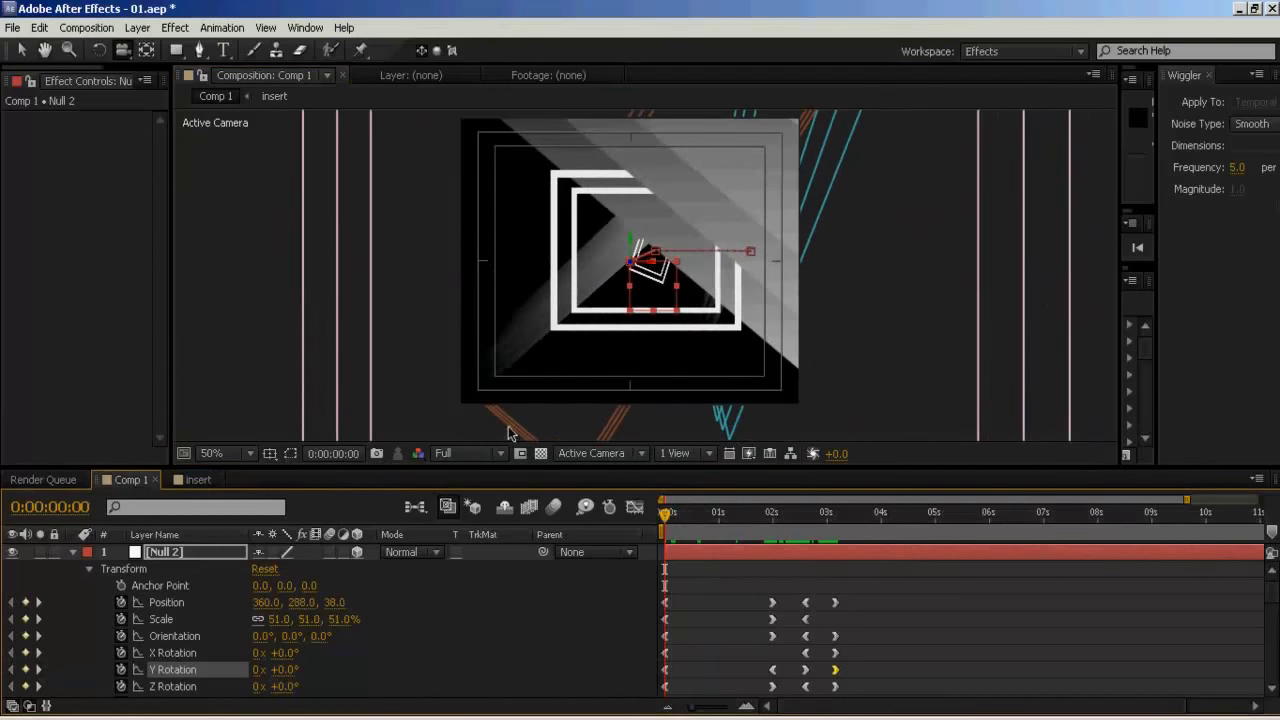
# Turn on Depth of Field for Camera 1 and raise its Aperture to 270.2 pixels
pyautogui.scroll(-3, 152, 607)
pyautogui.click(160, 586)
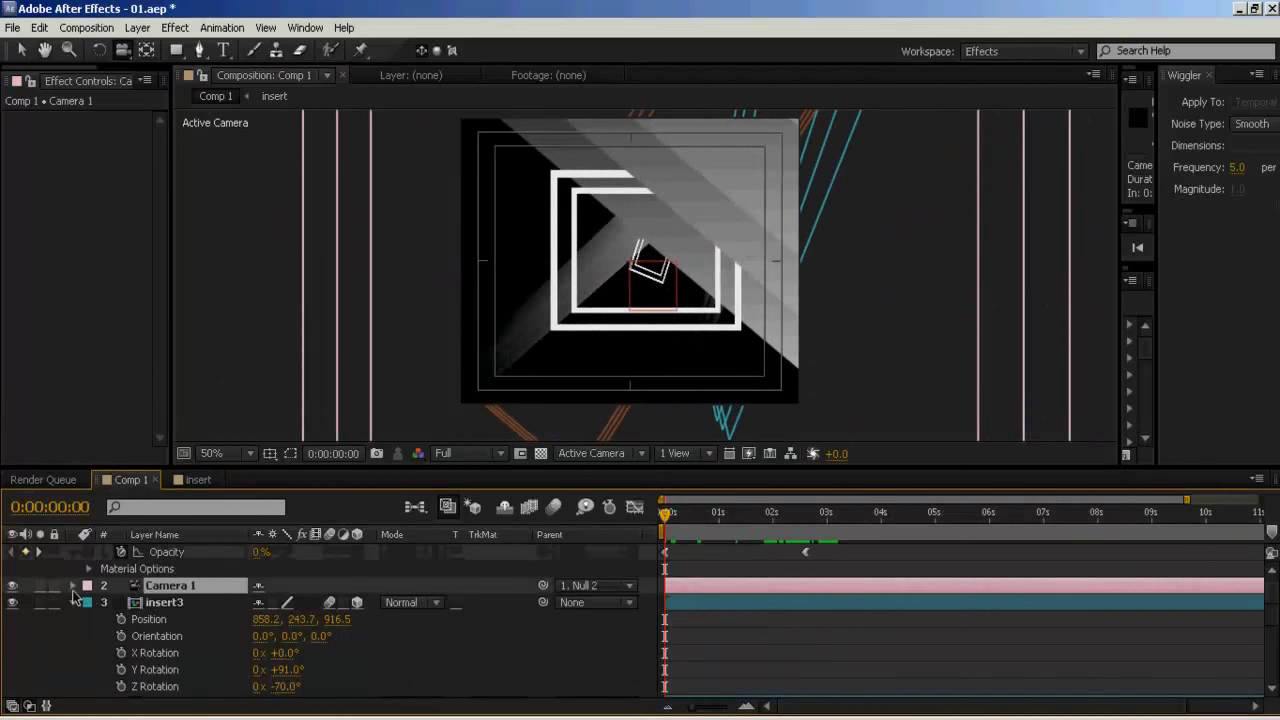
pyautogui.click(72, 586)
pyautogui.click(89, 620)
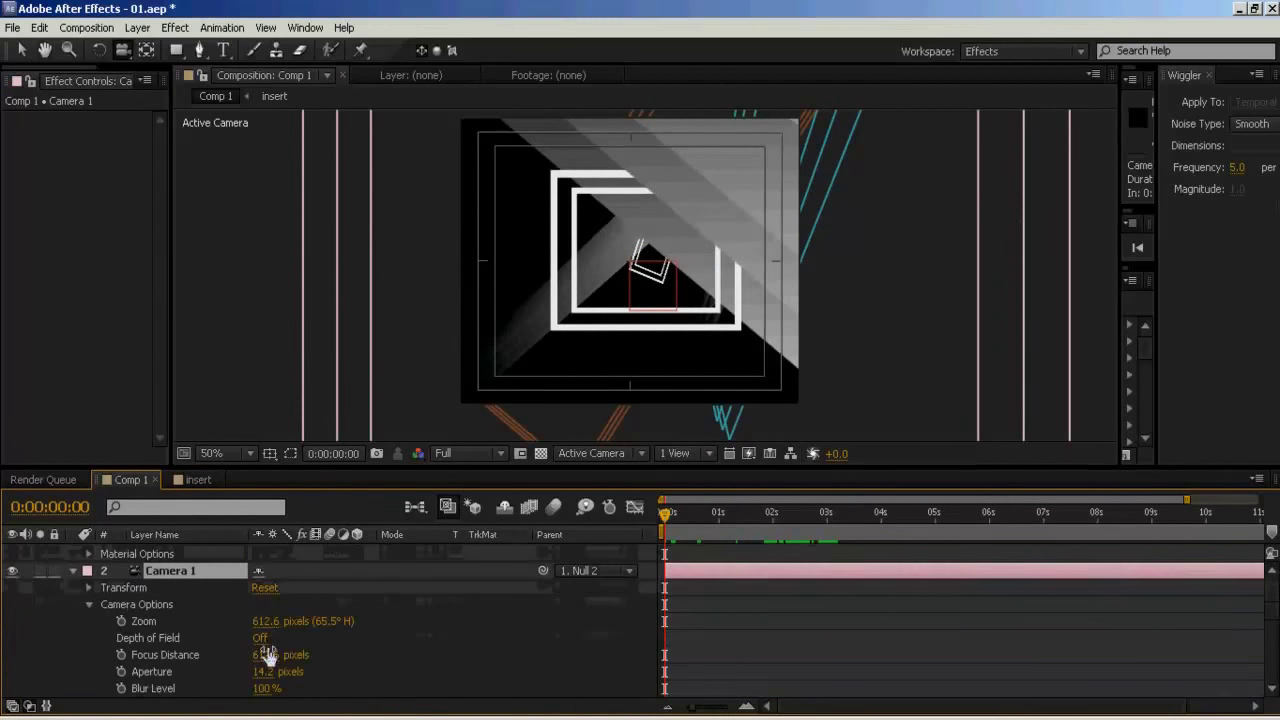
pyautogui.click(260, 638)
pyautogui.scroll(-1, 338, 652)
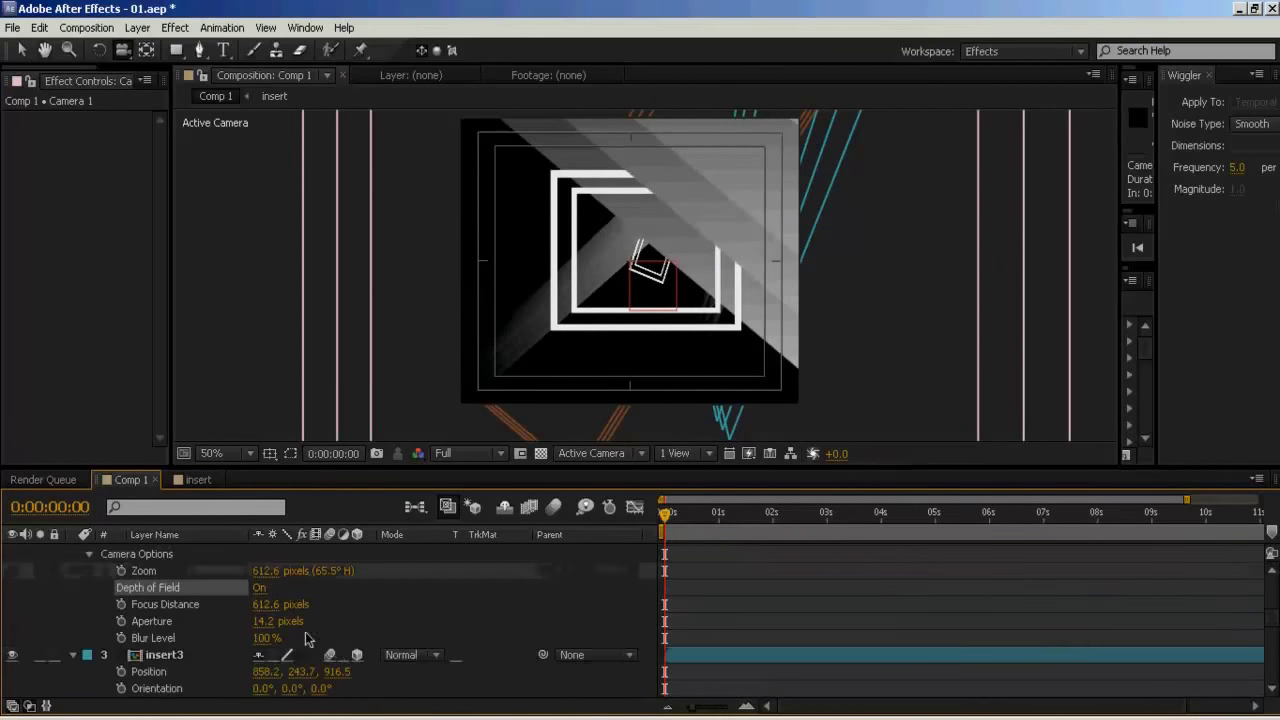
pyautogui.moveTo(268, 625); pyautogui.dragTo(365, 612)
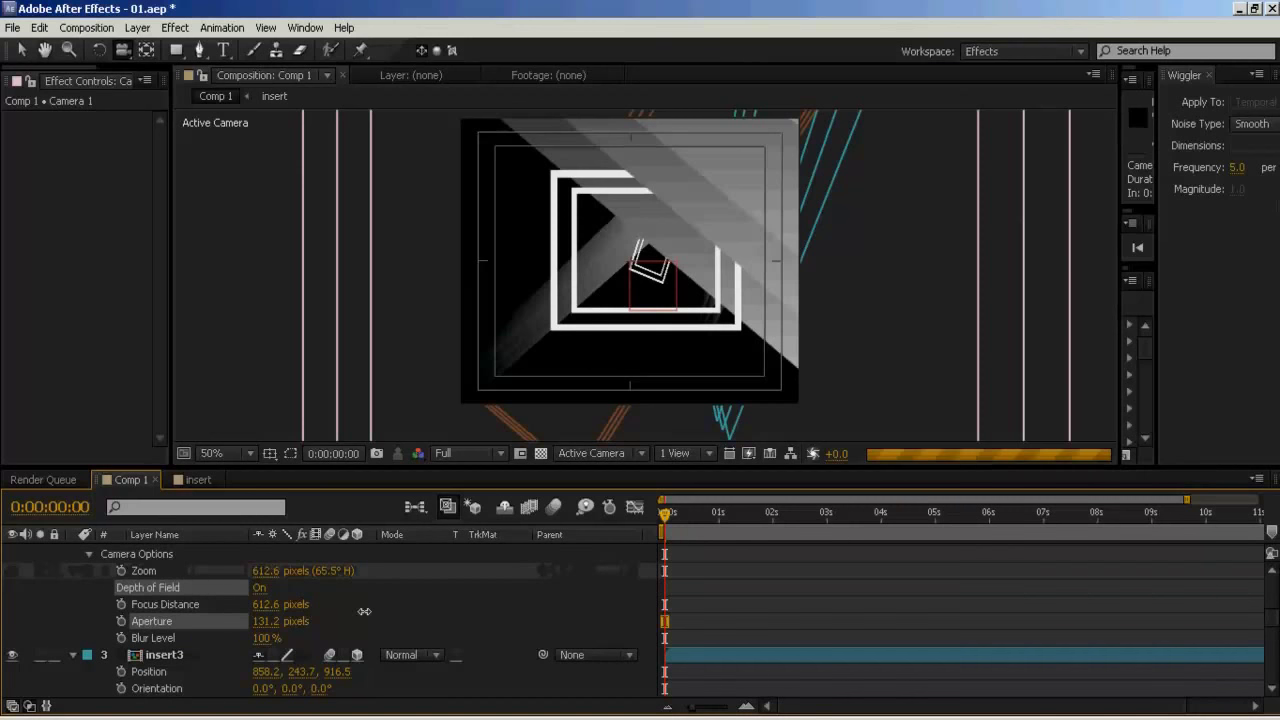
pyautogui.moveTo(268, 622); pyautogui.dragTo(390, 626)
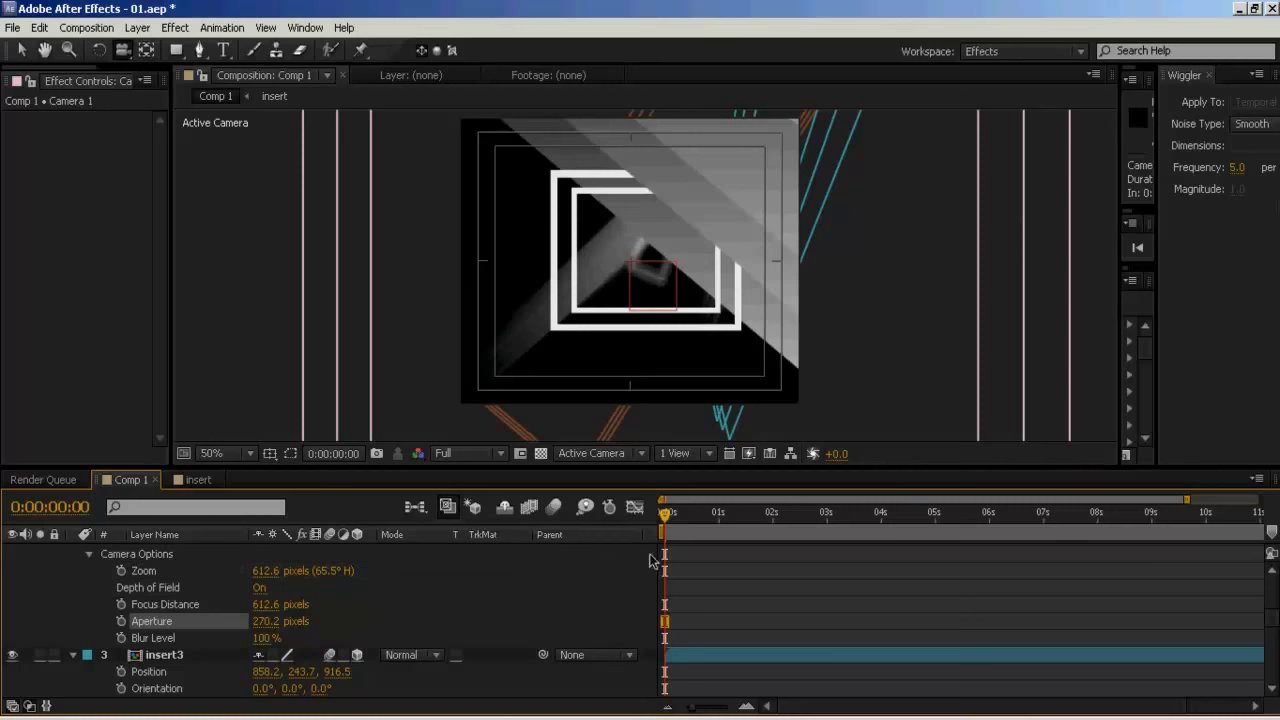
# Review the depth-of-field blur along the camera move up to 0:00:04:02 and save the project
pyautogui.moveTo(666, 513); pyautogui.dragTo(777, 512)
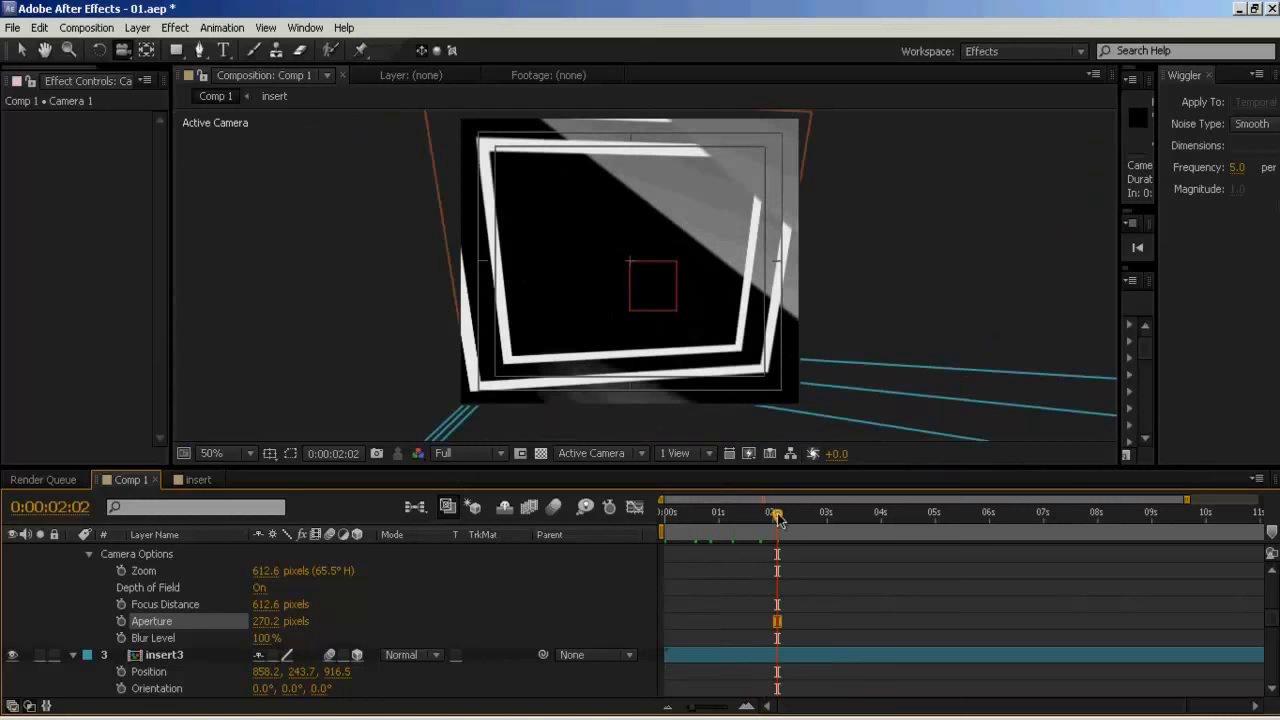
pyautogui.moveTo(790, 515); pyautogui.dragTo(851, 518)
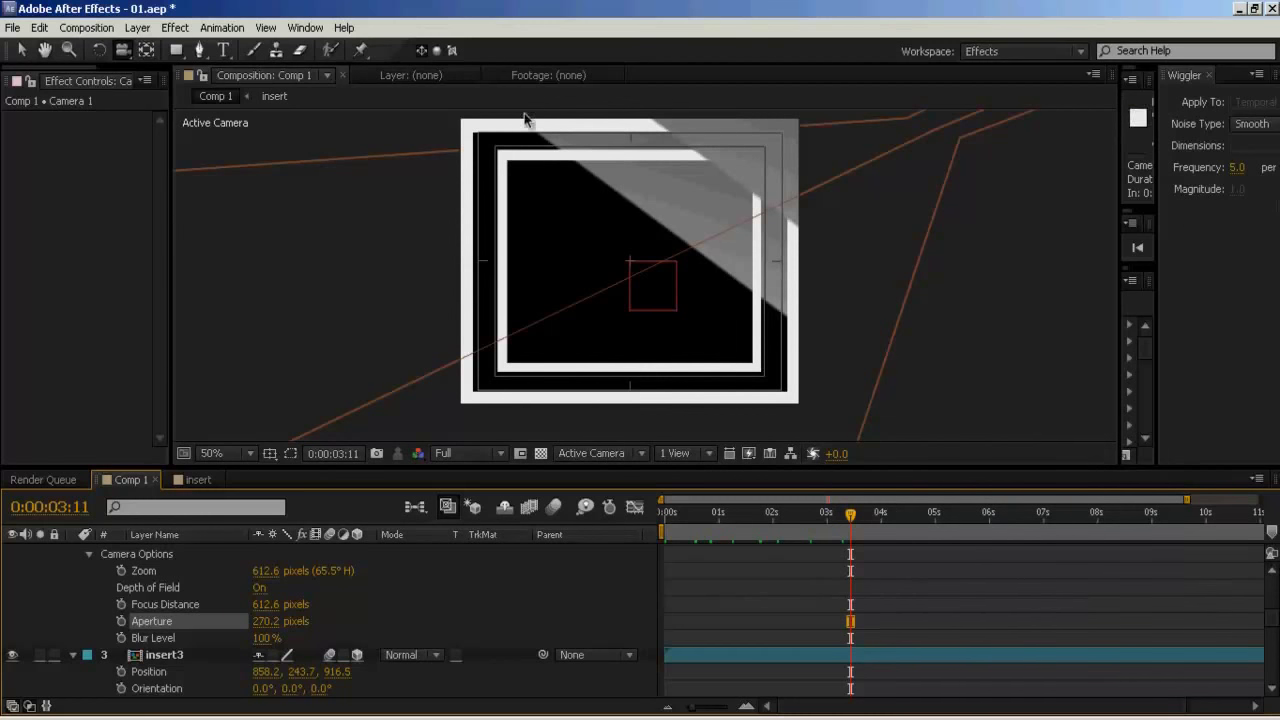
pyautogui.click(884, 514)
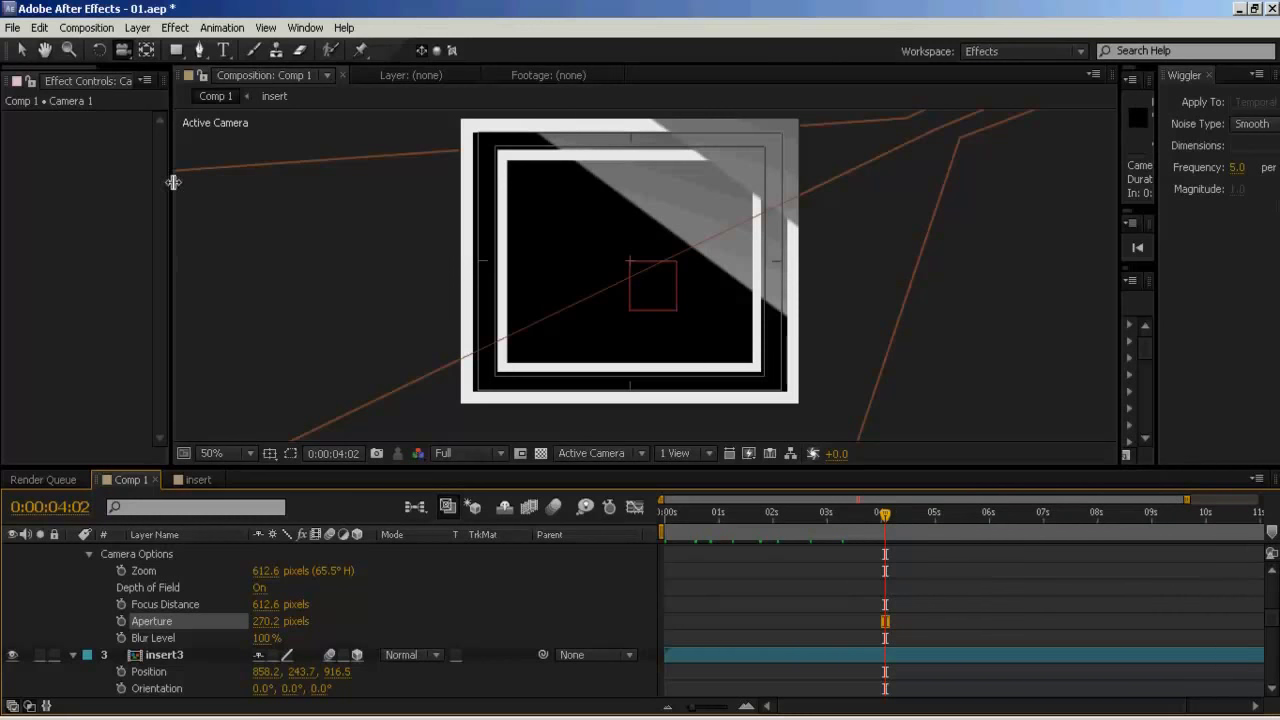
pyautogui.hotkey('ctrl', 's')
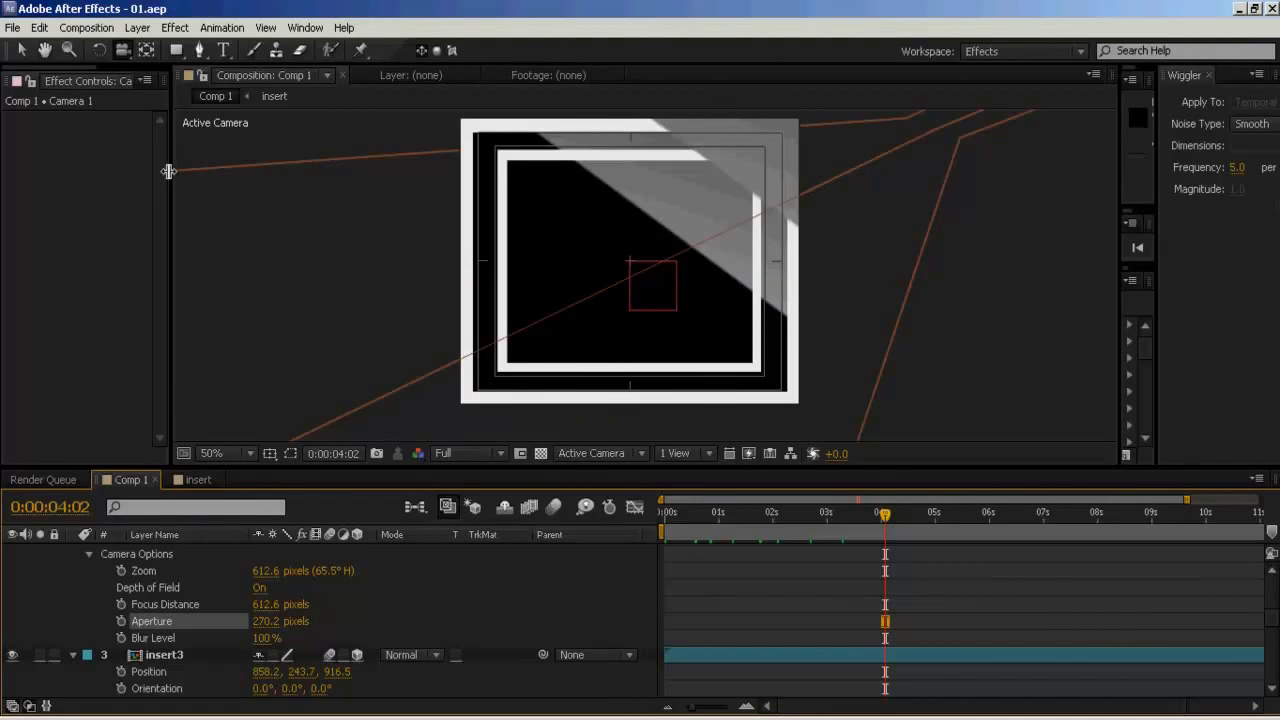